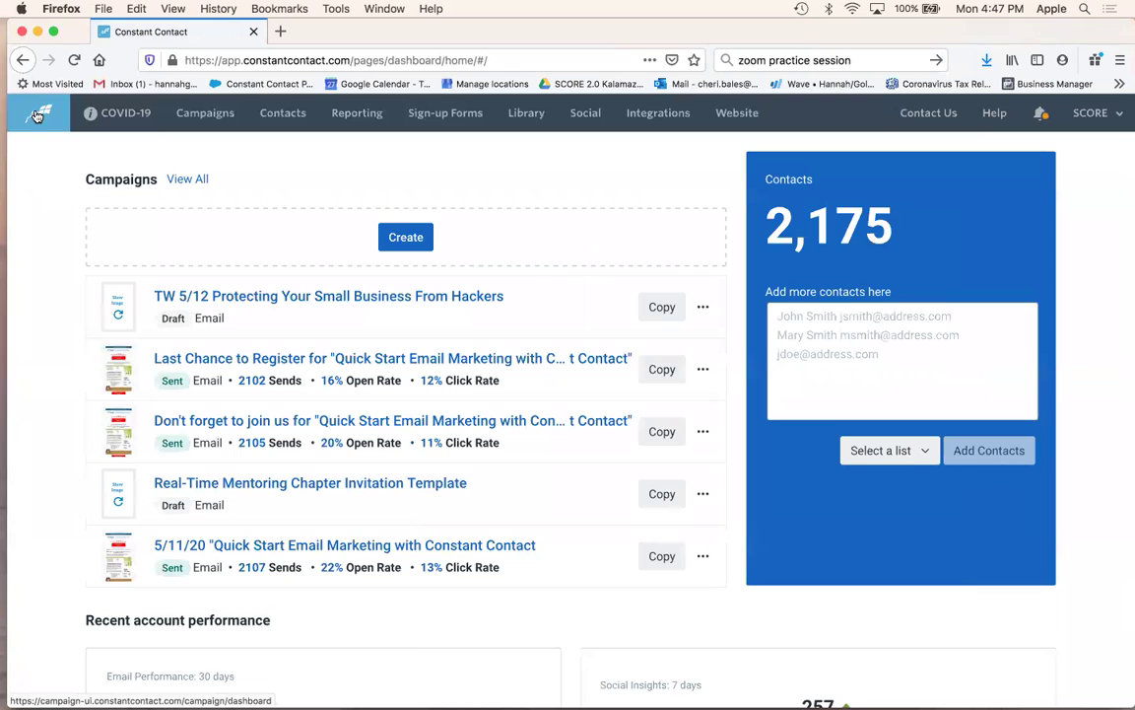
# Create a new email from the Campaigns page and name it with the presenter's first name followed by "Practice Email".
pyautogui.click(404, 239)
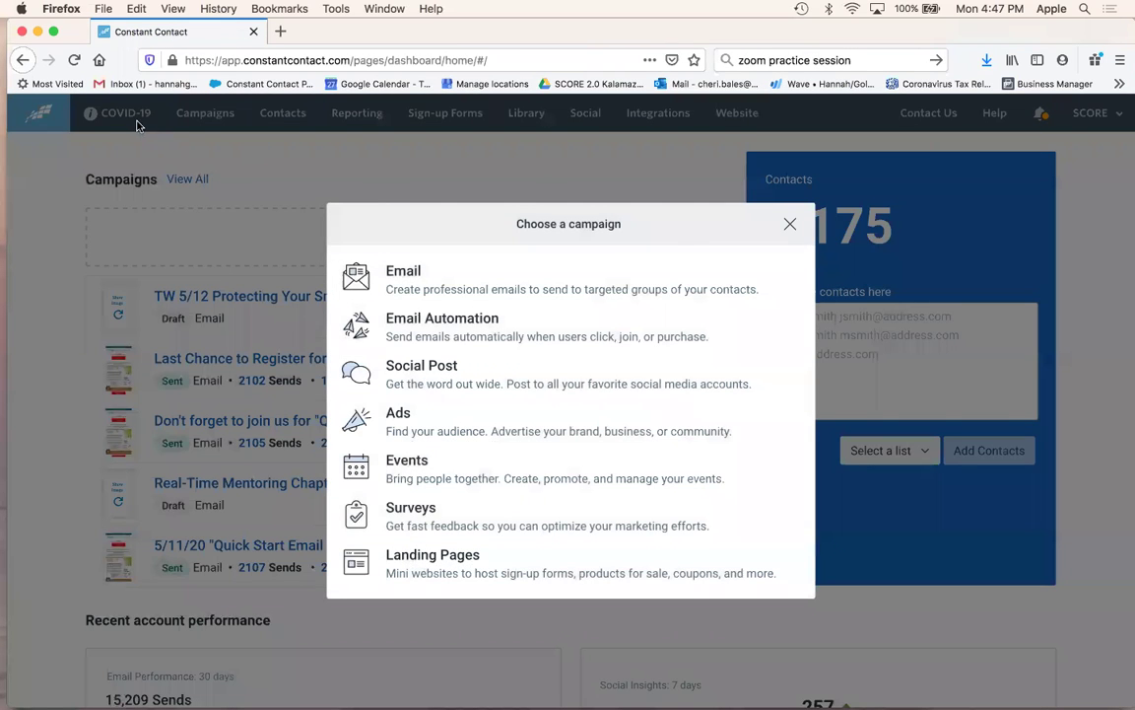
pyautogui.click(207, 118)
pyautogui.click(206, 115)
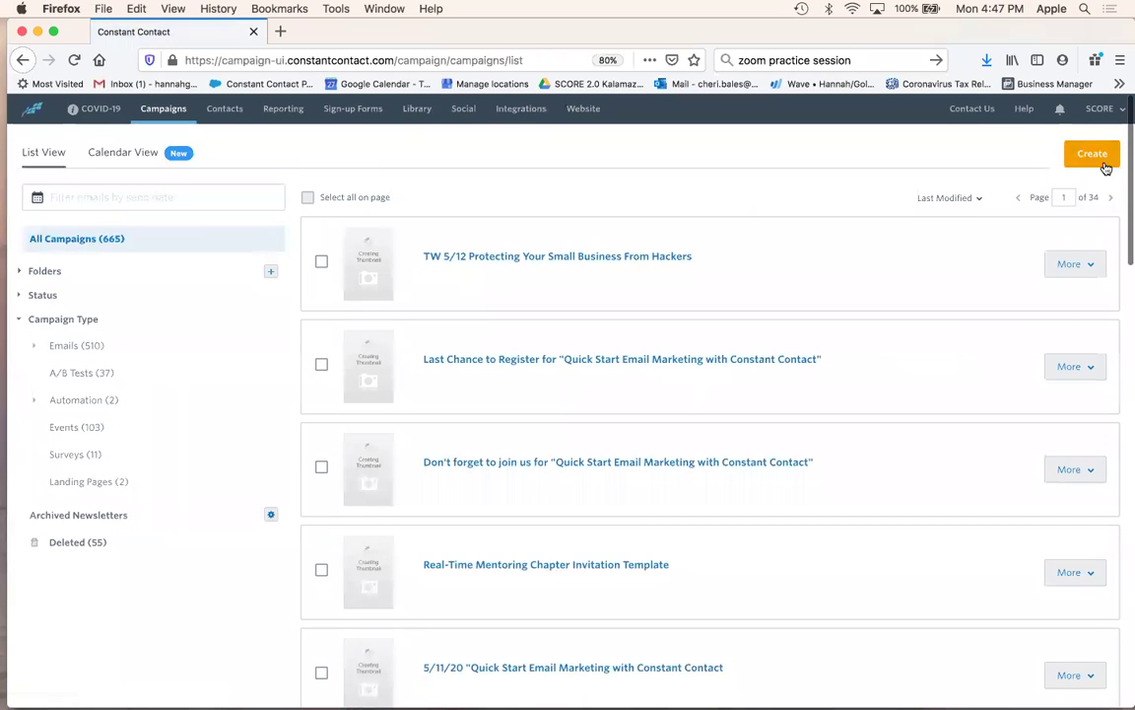
pyautogui.click(1089, 152)
pyautogui.click(493, 302)
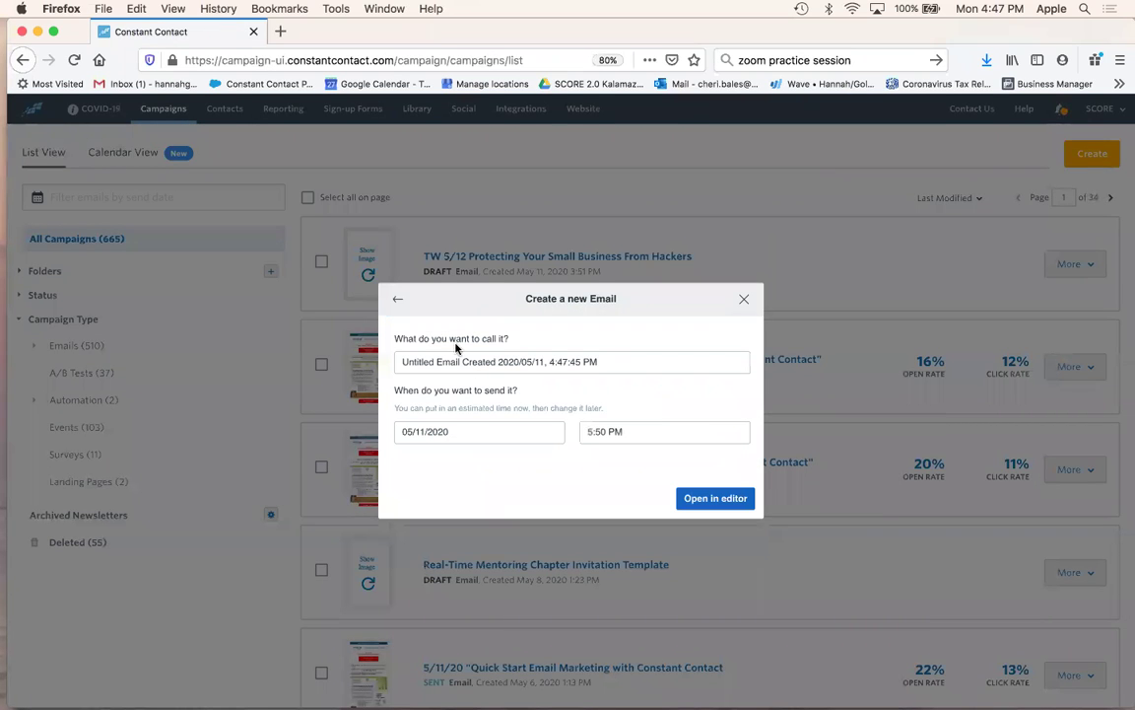
pyautogui.tripleClick(406, 365)
pyautogui.write("Cheri's Practice Email")
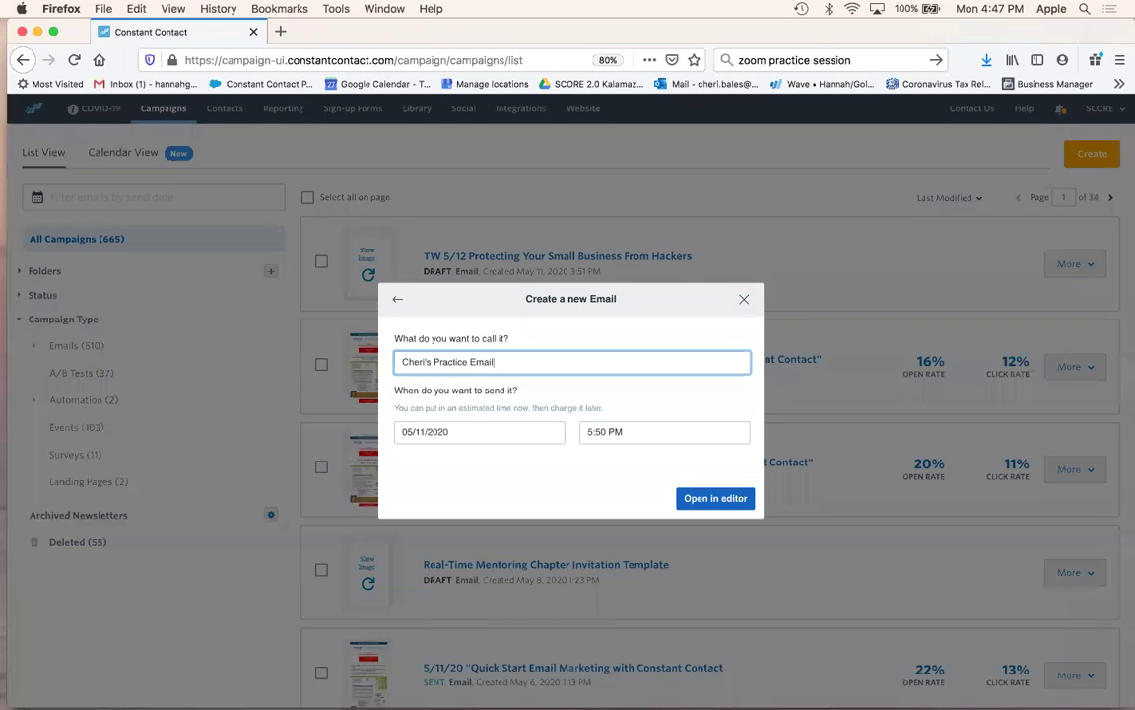
# Set the email's send date to 05/14/2020 and open it in the editor.
pyautogui.click(424, 431)
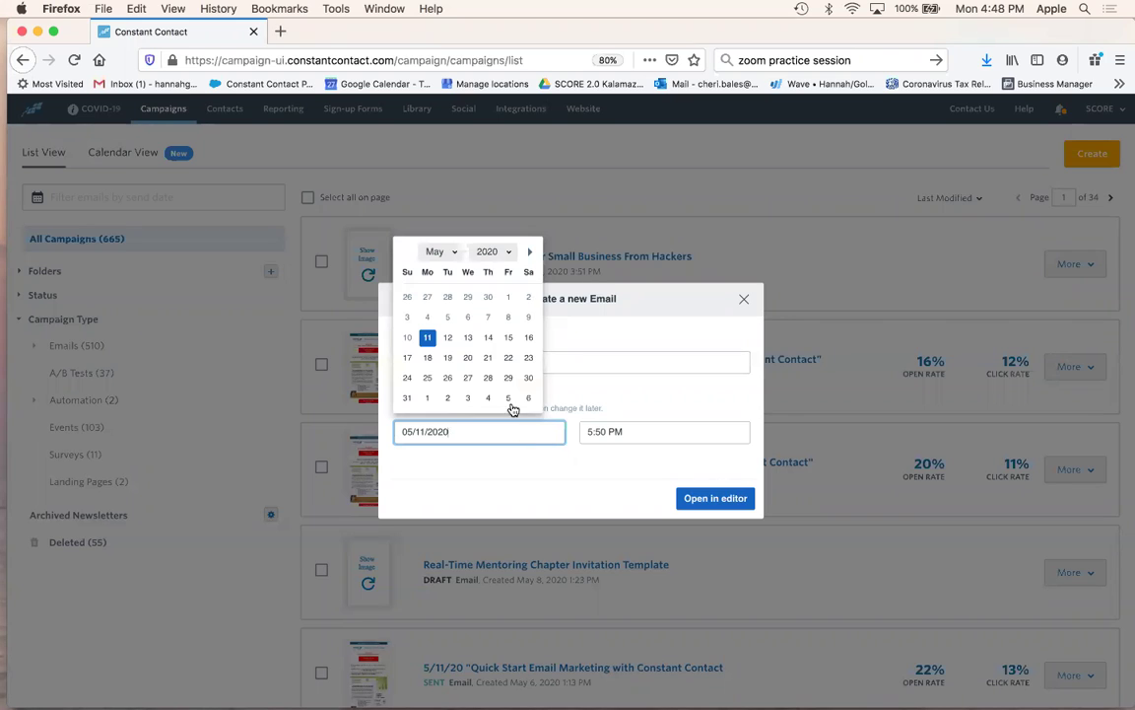
pyautogui.click(490, 337)
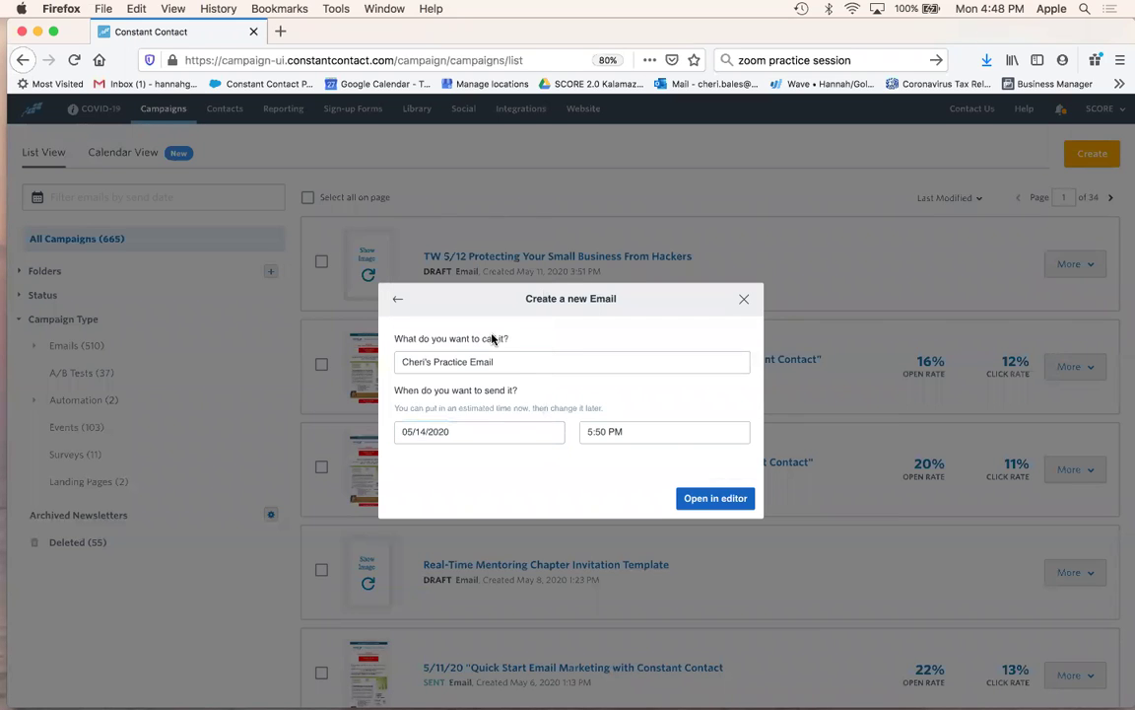
pyautogui.click(650, 435)
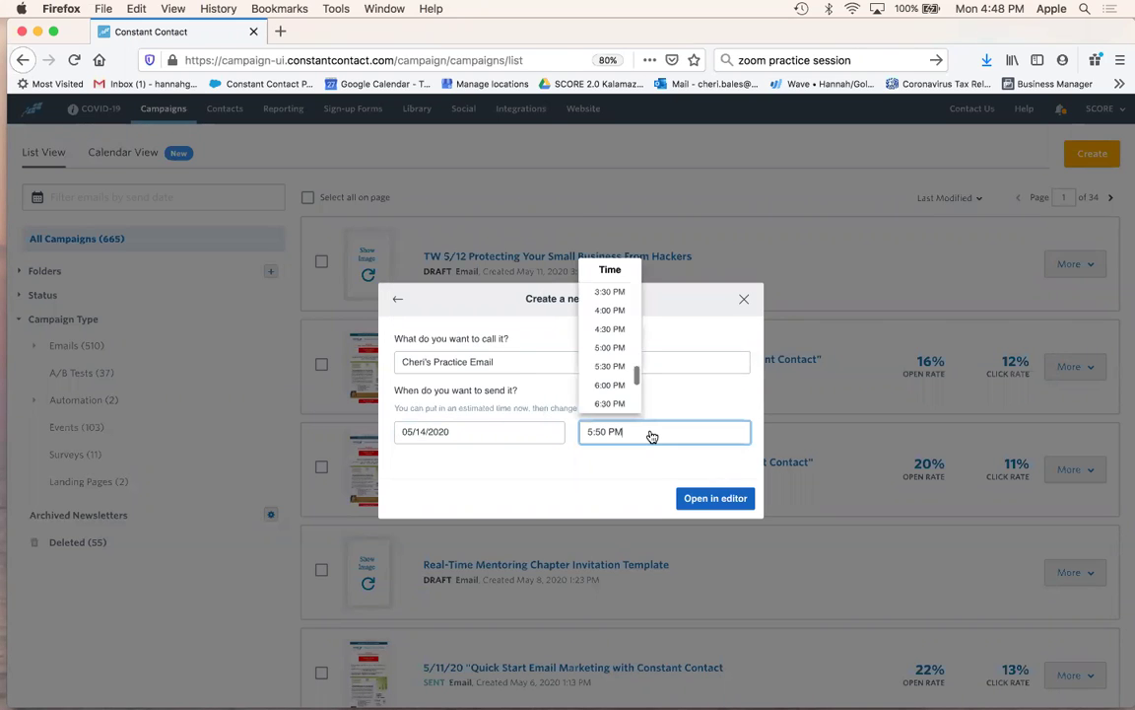
pyautogui.click(550, 481)
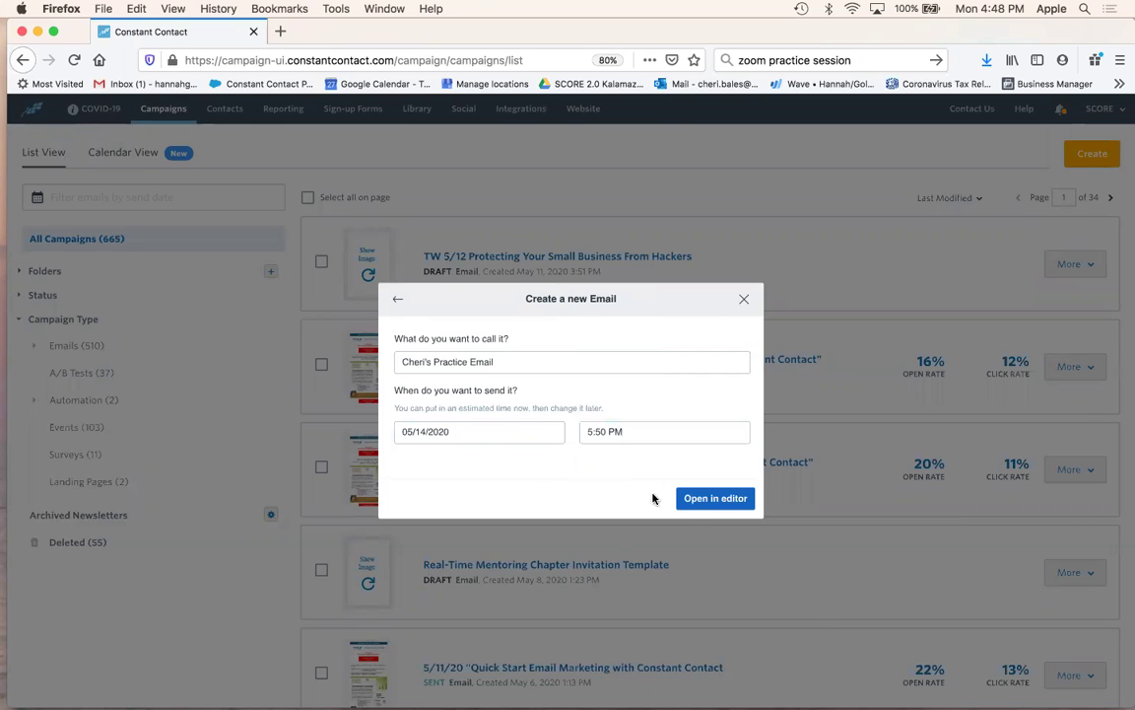
pyautogui.click(705, 499)
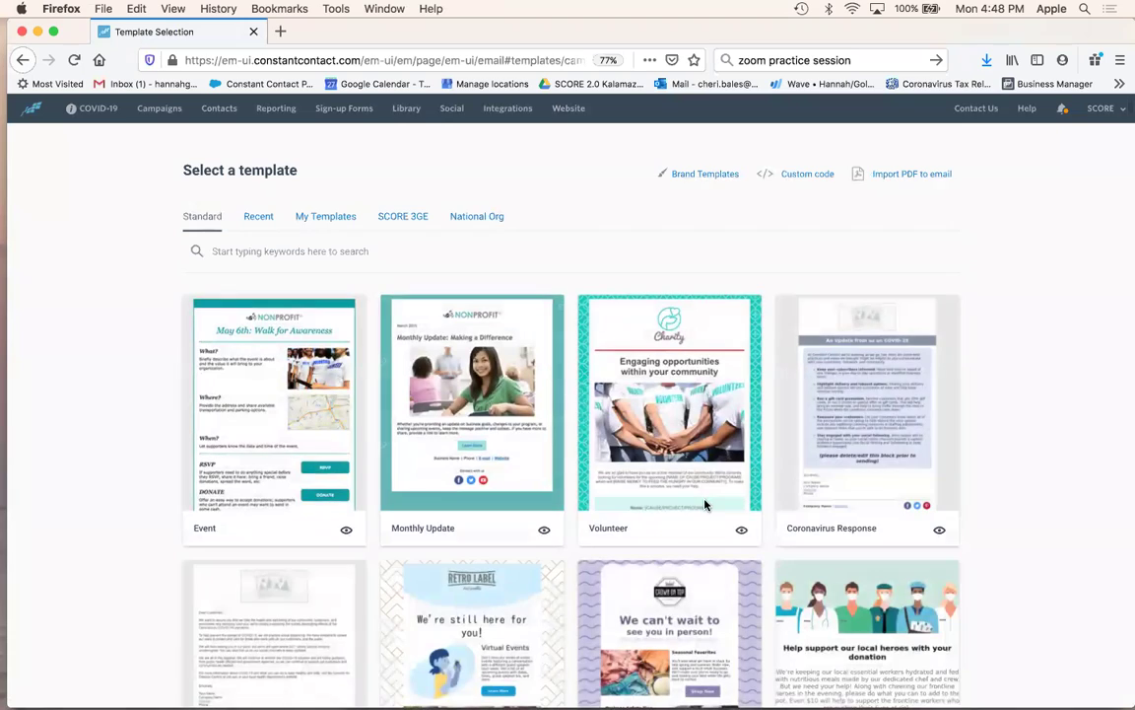
# Browse the standard templates and choose the Monthly Update template for the email.
pyautogui.scroll(-5, 1006, 311)
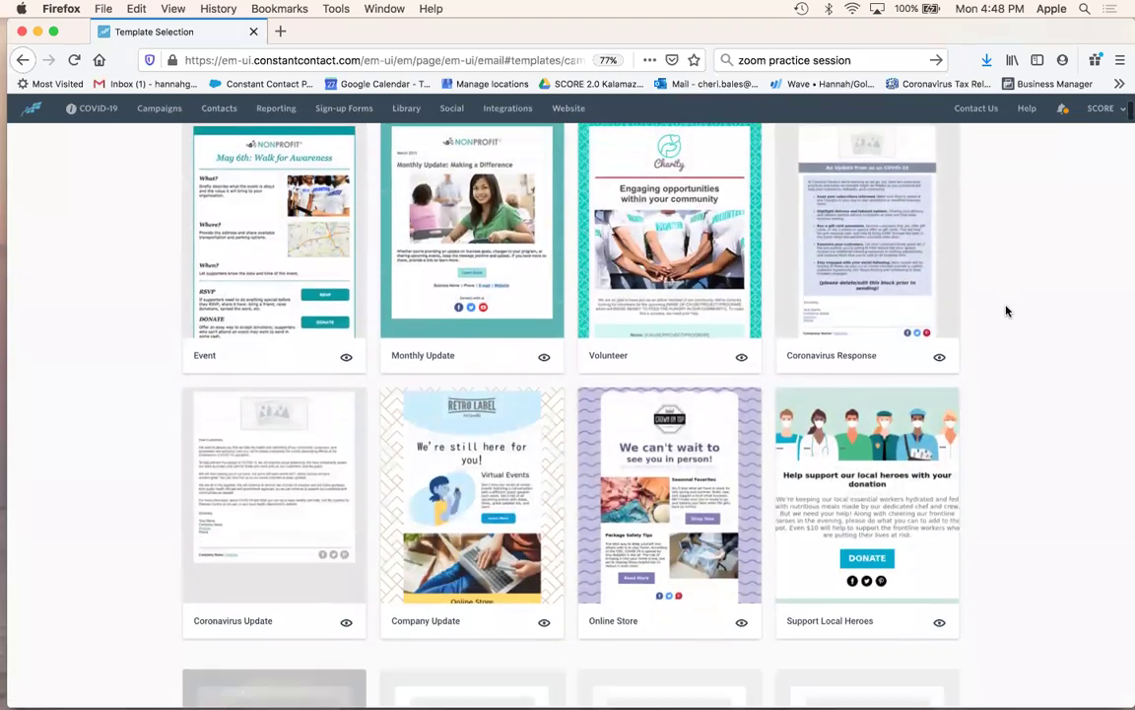
pyautogui.scroll(-5, 1007, 311)
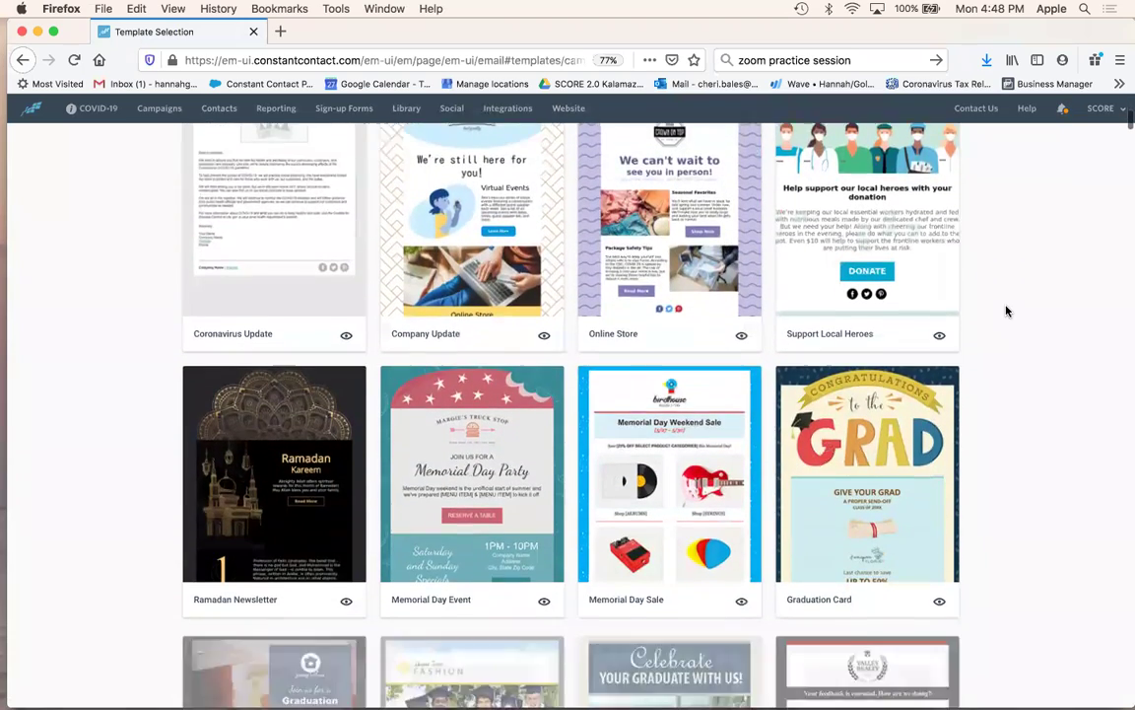
pyautogui.scroll(-5, 1006, 311)
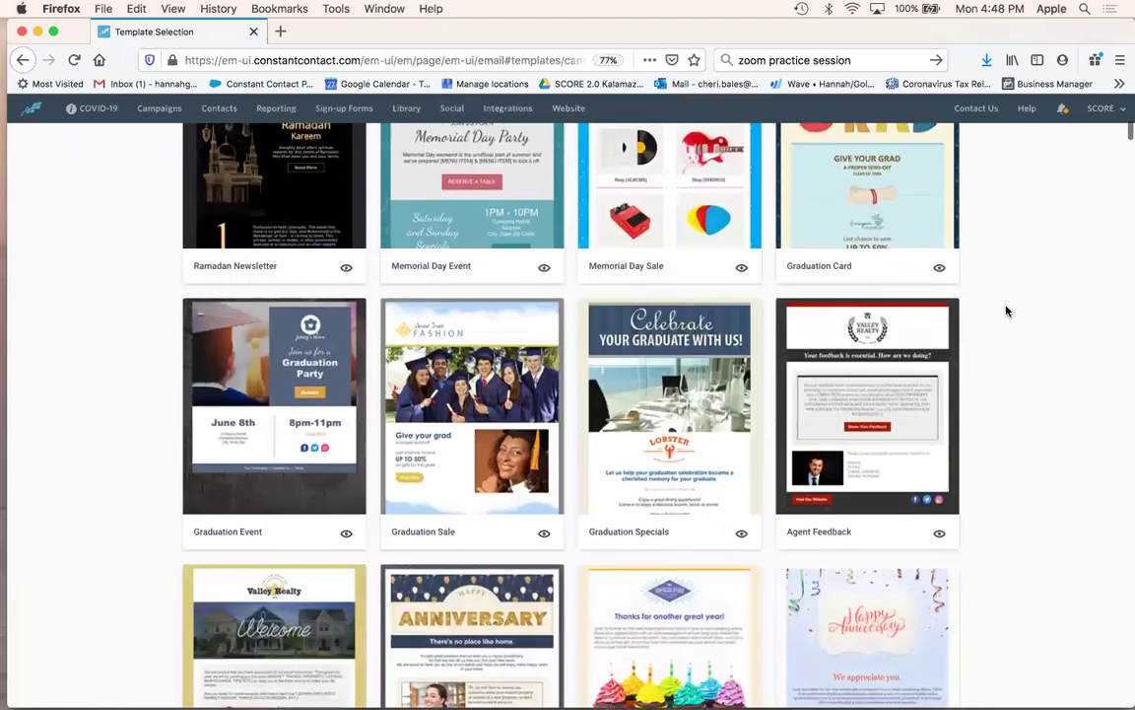
pyautogui.scroll(-4, 1007, 311)
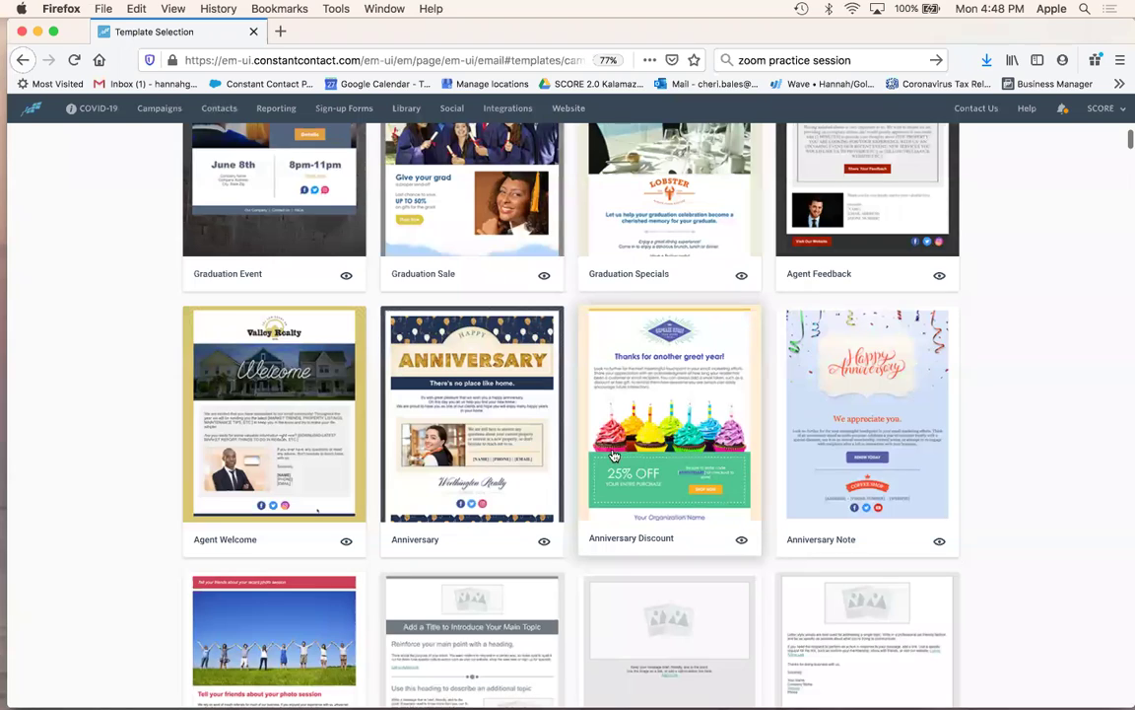
pyautogui.scroll(2, 580, 448)
pyautogui.scroll(10, 580, 448)
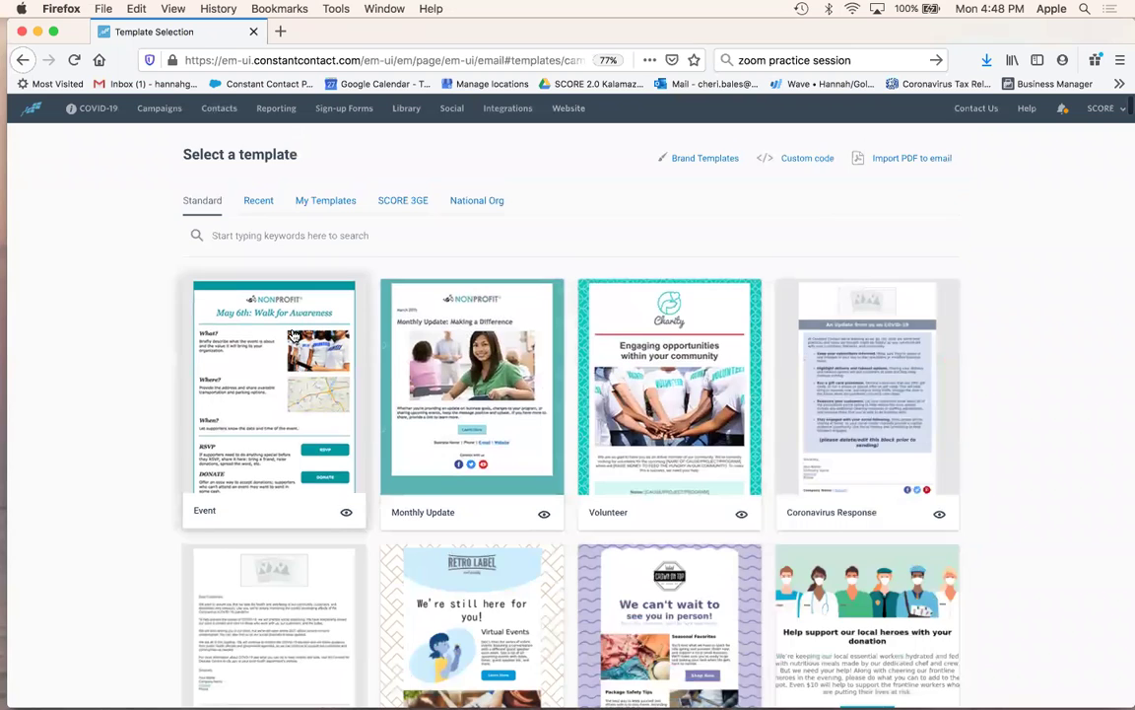
pyautogui.scroll(-2, 293, 336)
pyautogui.scroll(-3, 286, 350)
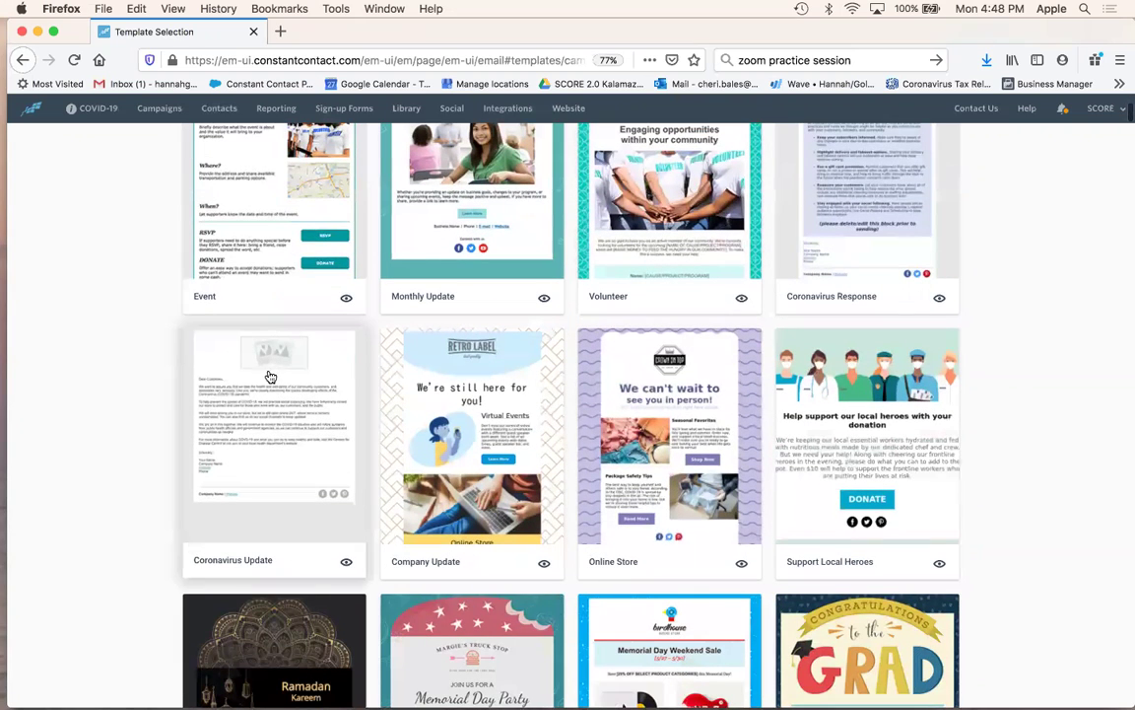
pyautogui.scroll(1, 268, 376)
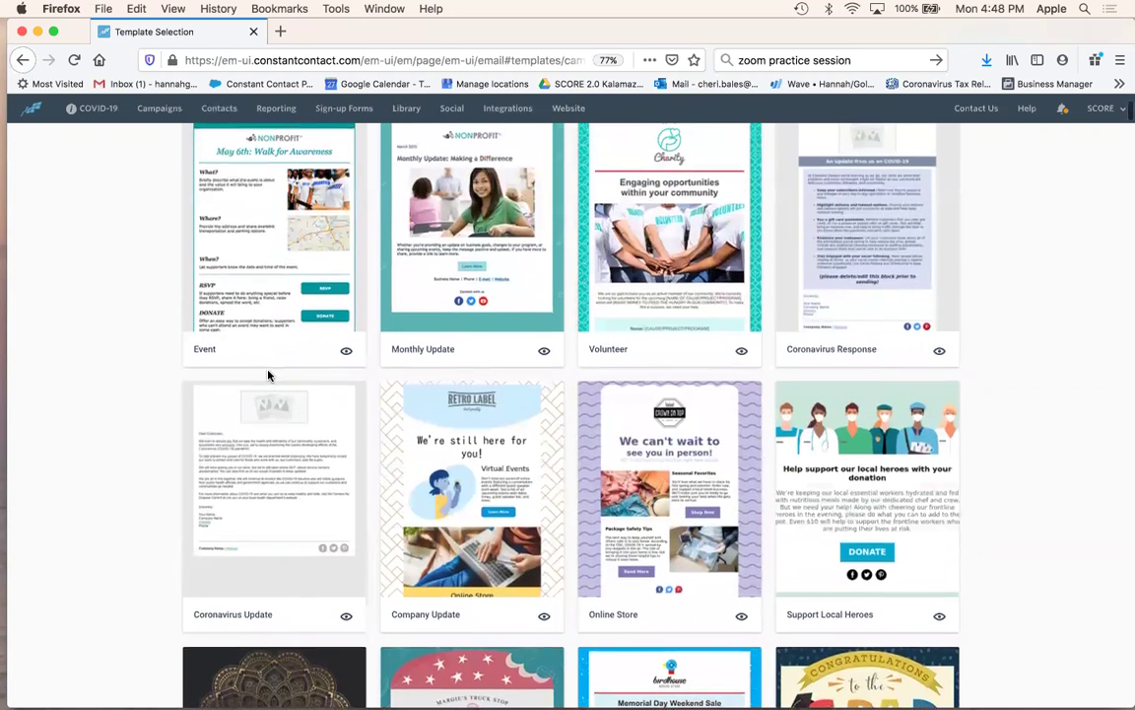
pyautogui.scroll(1, 268, 376)
pyautogui.click(484, 252)
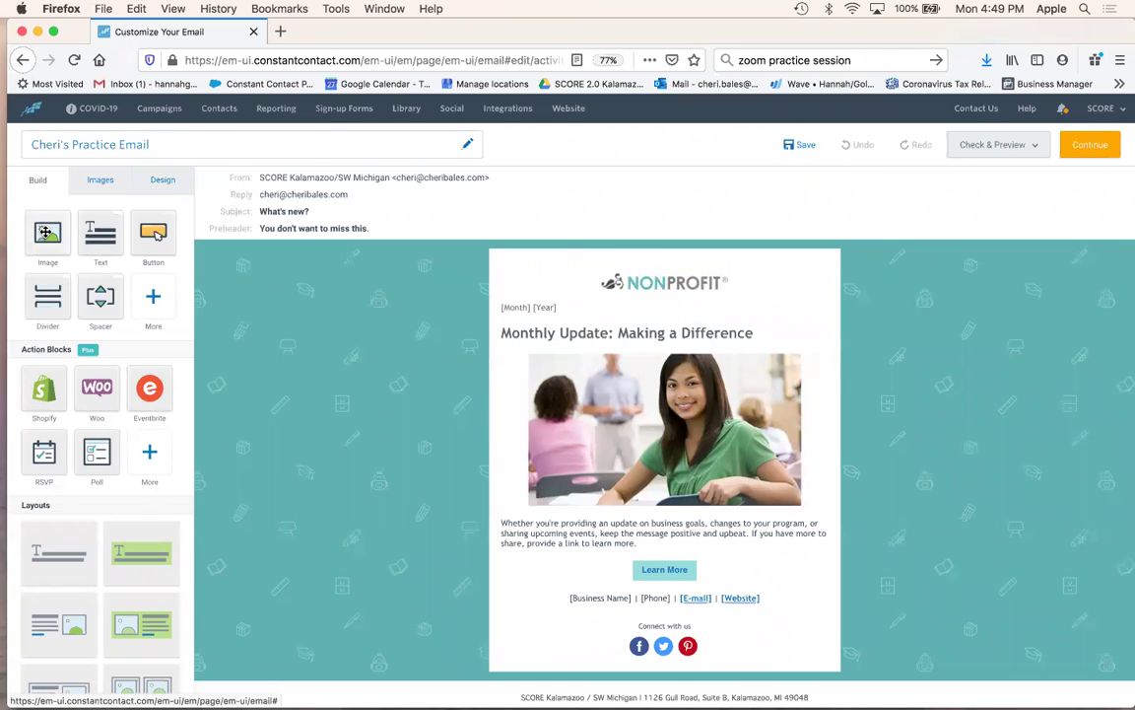
# Replace the Nonprofit logo at the head of the email with an empty image block.
pyautogui.moveTo(46, 232); pyautogui.dragTo(679, 293)
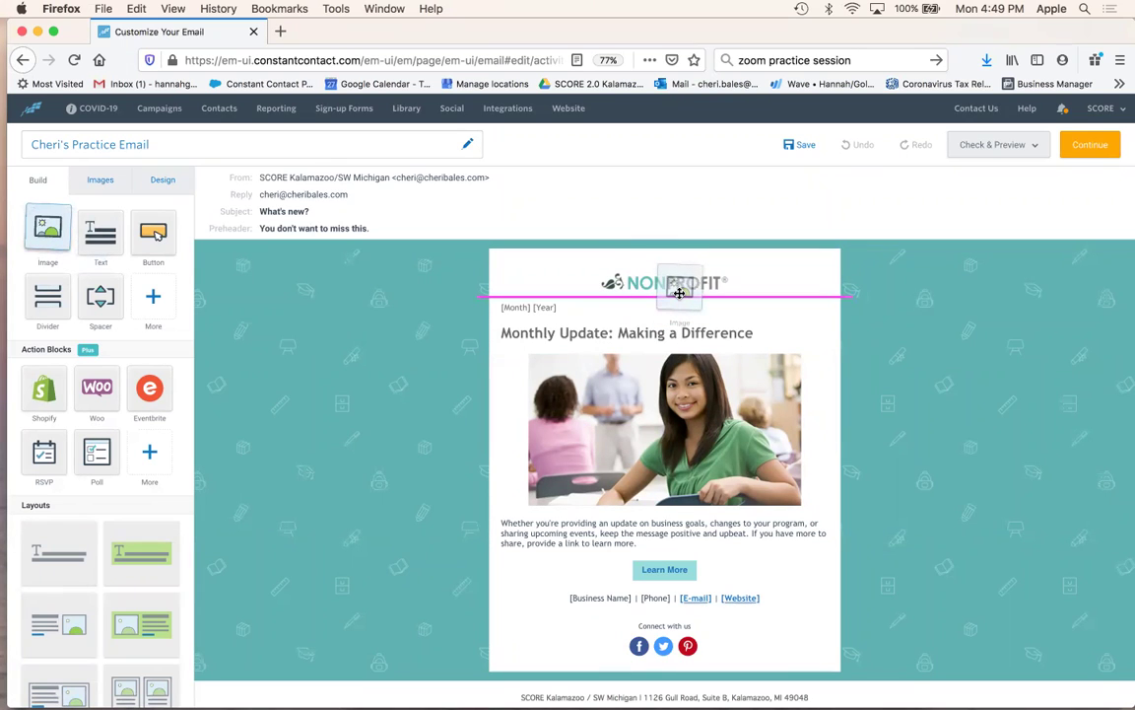
pyautogui.moveTo(679, 293)
pyautogui.mouseDown()
pyautogui.moveTo(679, 386)
pyautogui.moveTo(671, 322)
pyautogui.moveTo(675, 333)
pyautogui.moveTo(652, 305)
pyautogui.moveTo(600, 282)
pyautogui.moveTo(647, 281)
pyautogui.moveTo(671, 297)
pyautogui.moveTo(670, 281)
pyautogui.mouseUp()
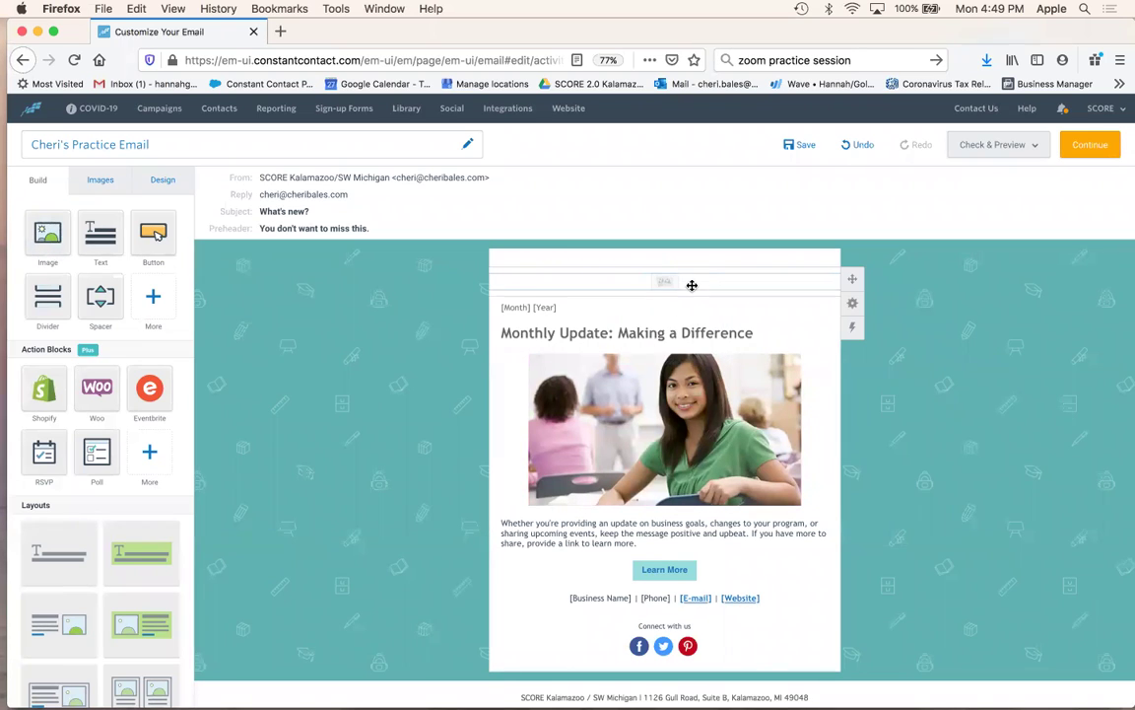
pyautogui.click(667, 282)
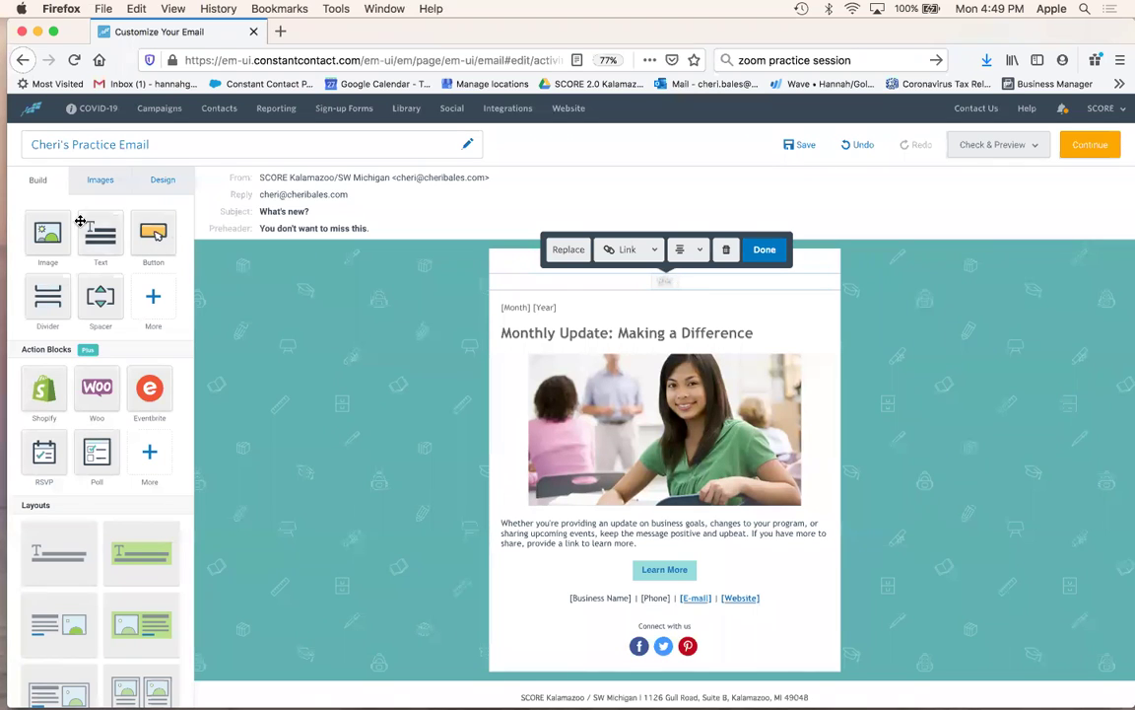
pyautogui.click(570, 249)
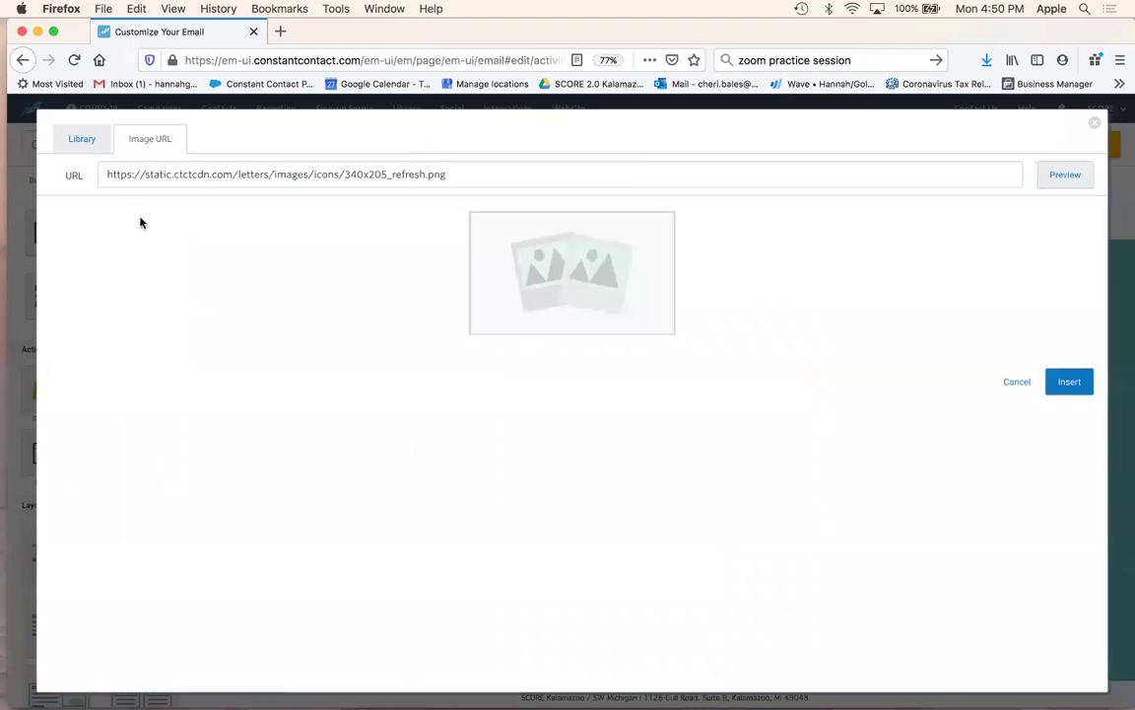
pyautogui.click(79, 140)
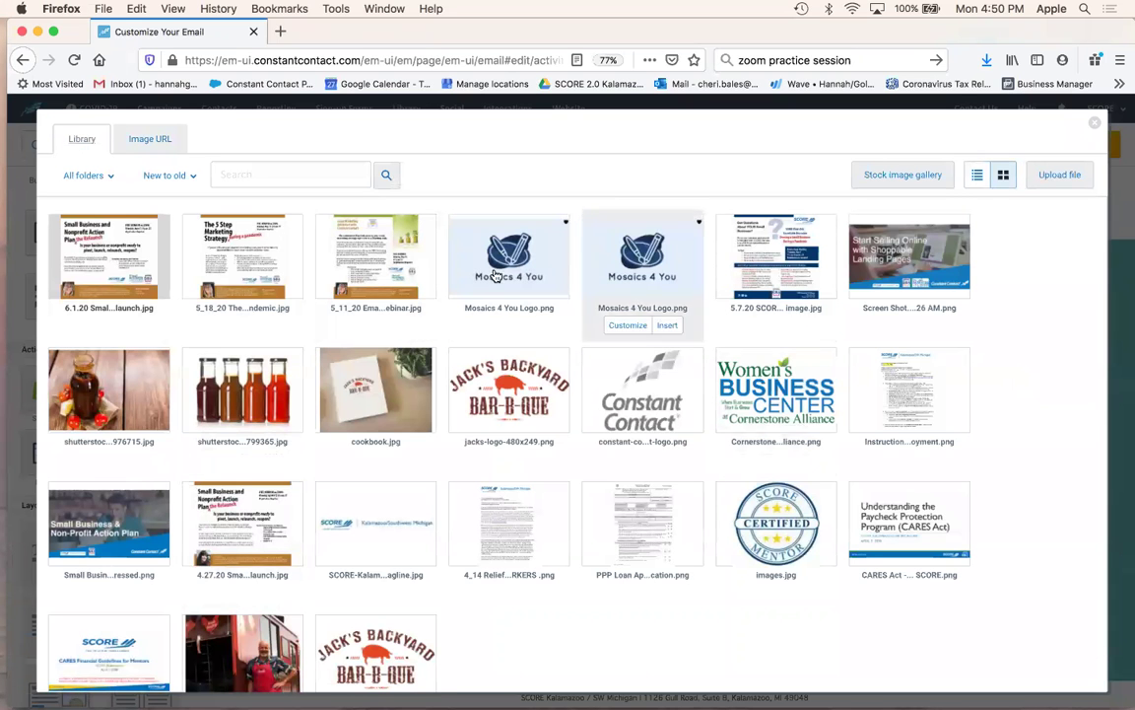
pyautogui.click(1061, 177)
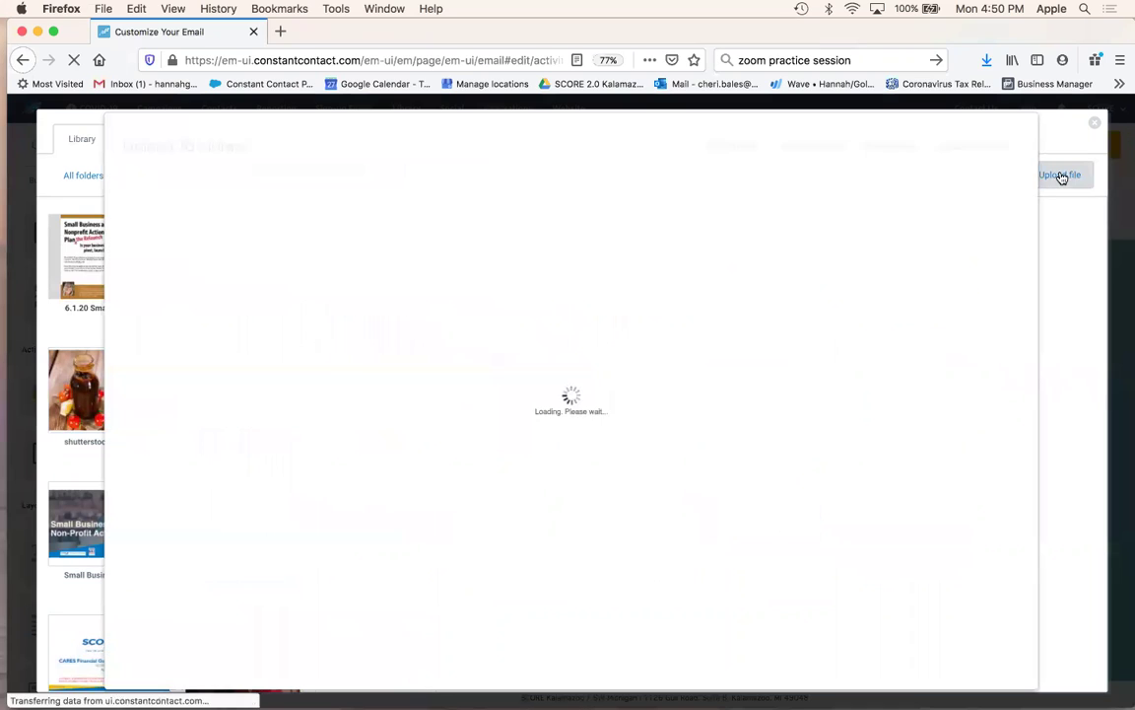
pyautogui.click(545, 367)
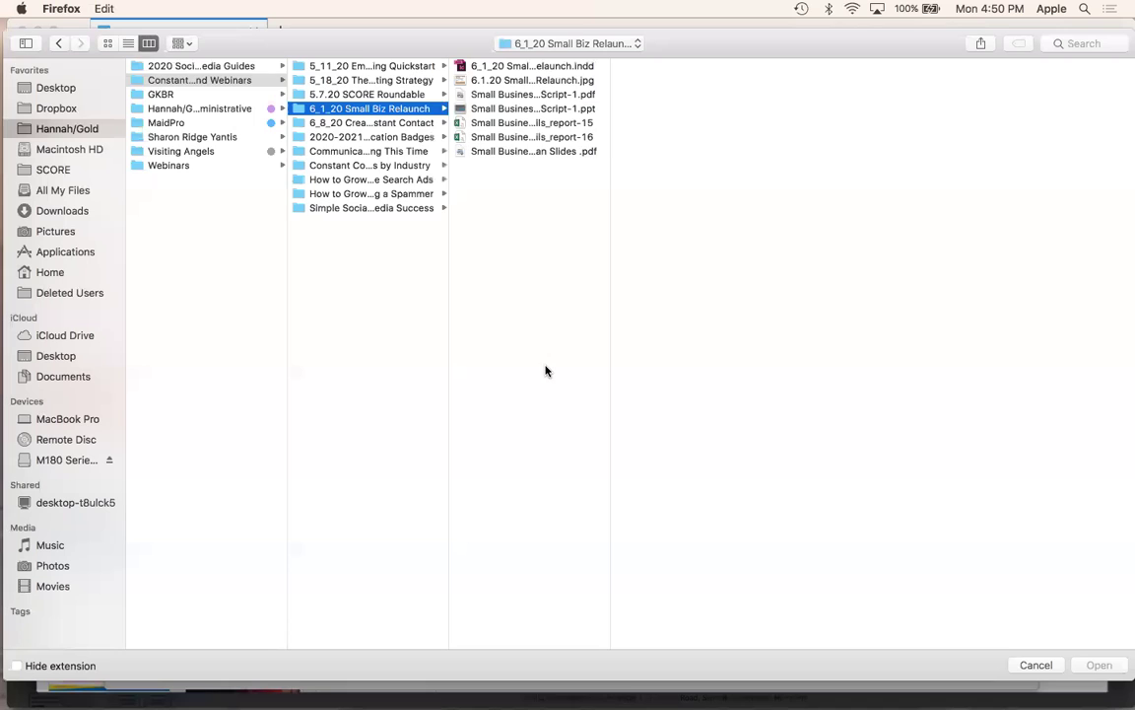
pyautogui.click(56, 88)
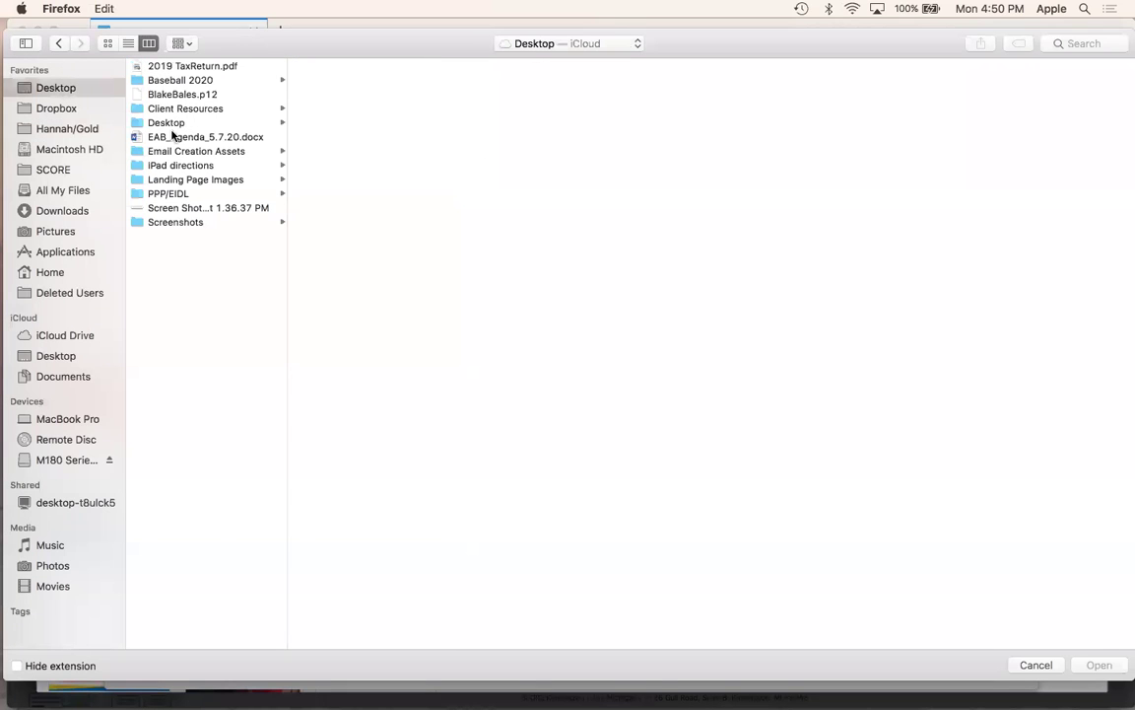
pyautogui.click(171, 153)
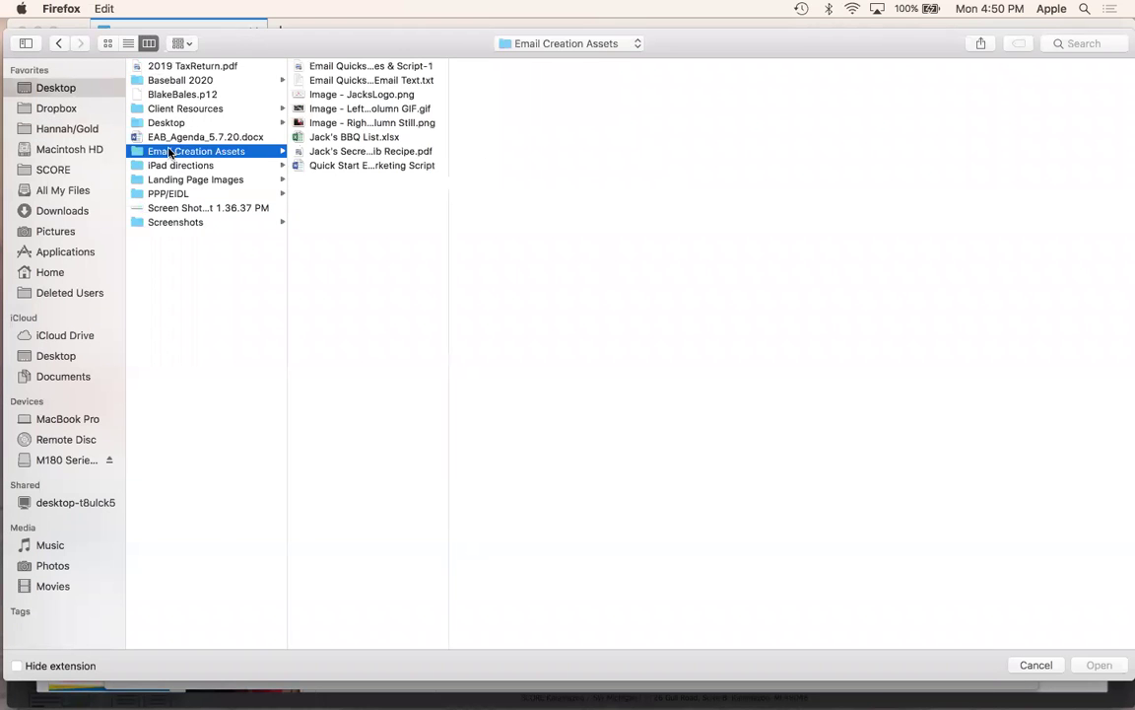
pyautogui.click(364, 95)
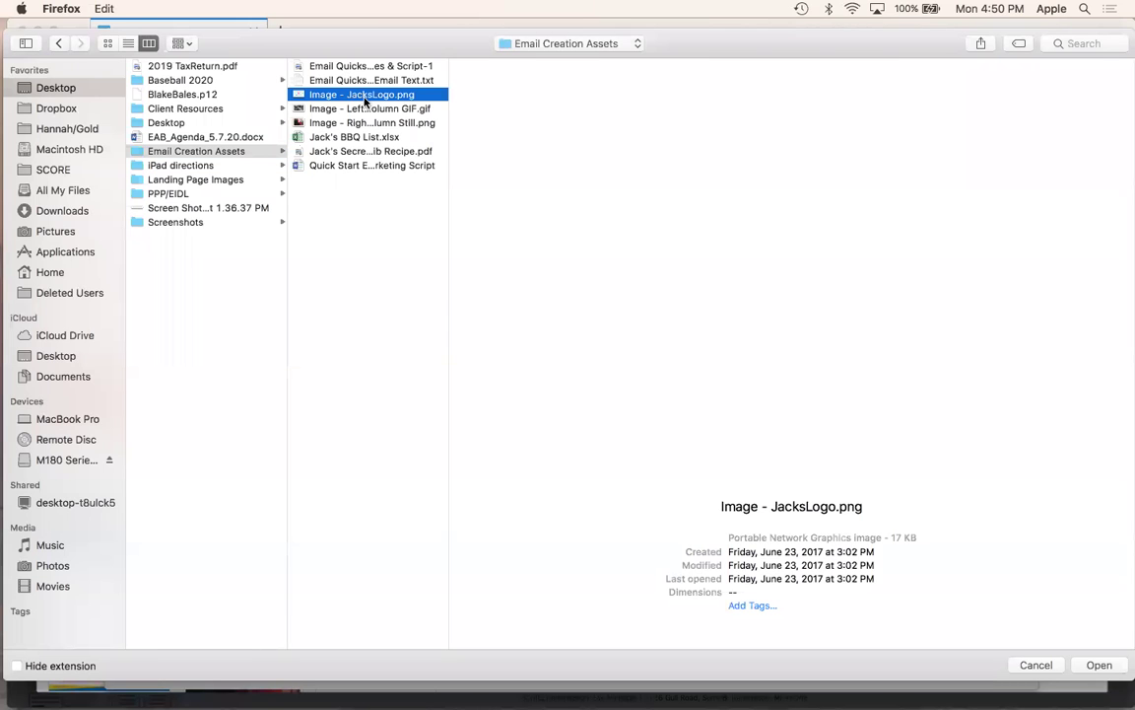
pyautogui.click(1096, 665)
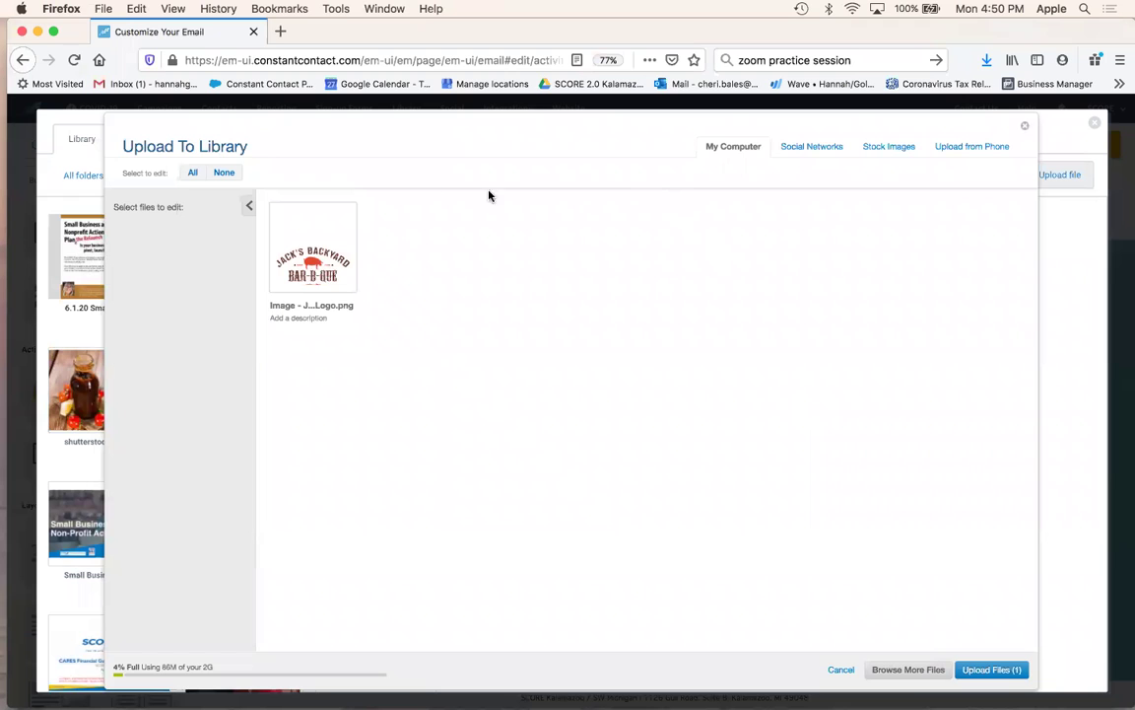
pyautogui.click(1027, 126)
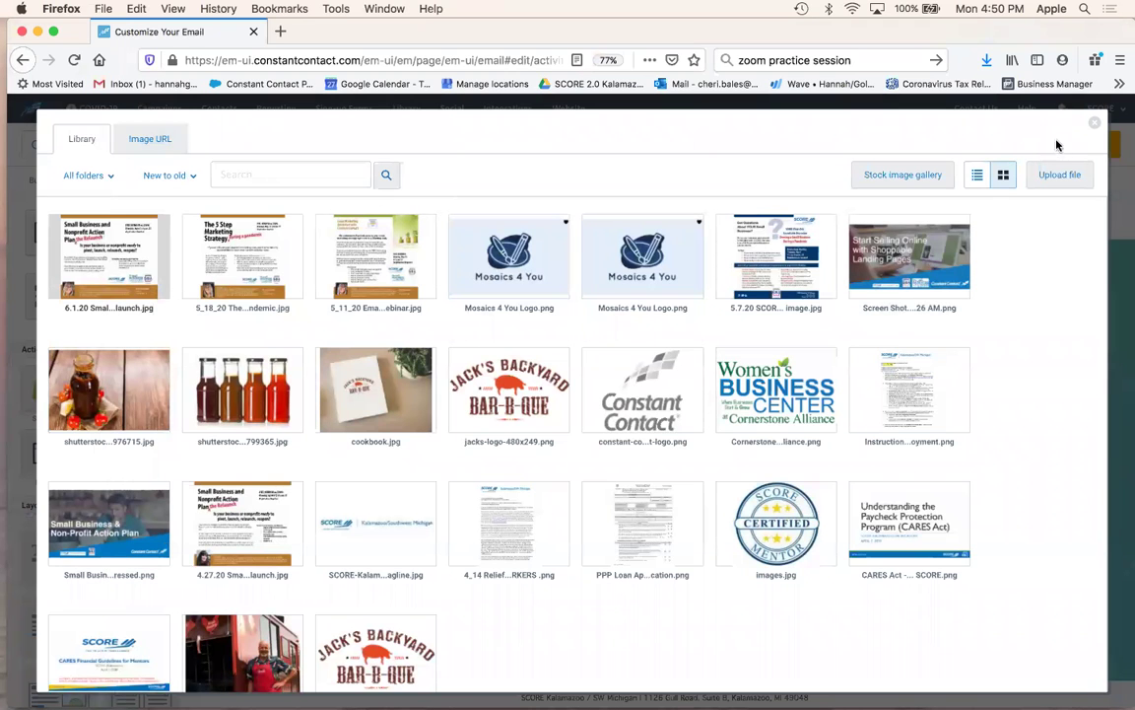
pyautogui.click(1094, 122)
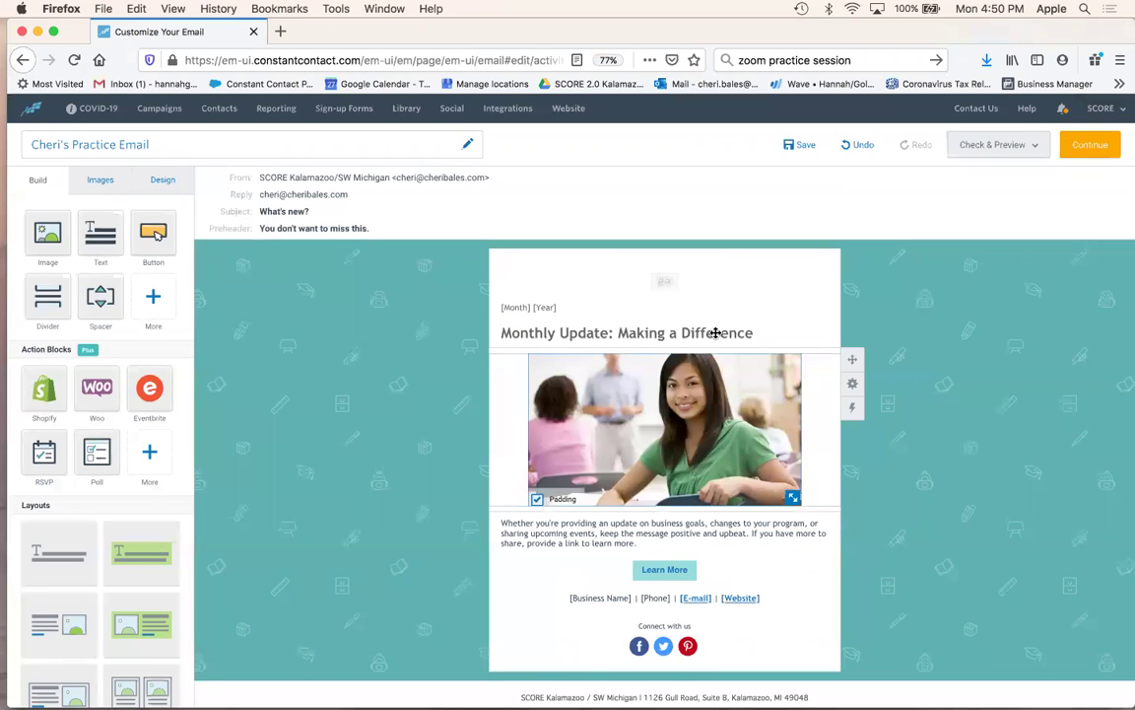
# Upload Image - JacksLogo.png from the Email Creation Assets folder to the image library.
pyautogui.moveTo(357, 245); pyautogui.dragTo(665, 276)
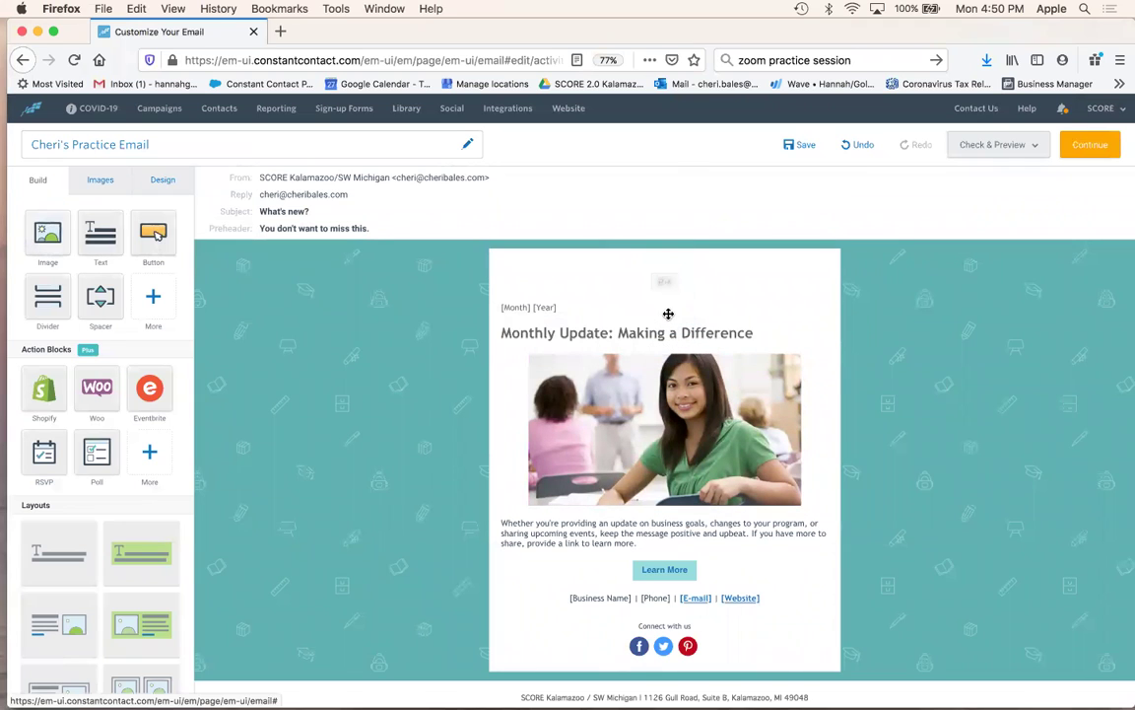
pyautogui.click(660, 283)
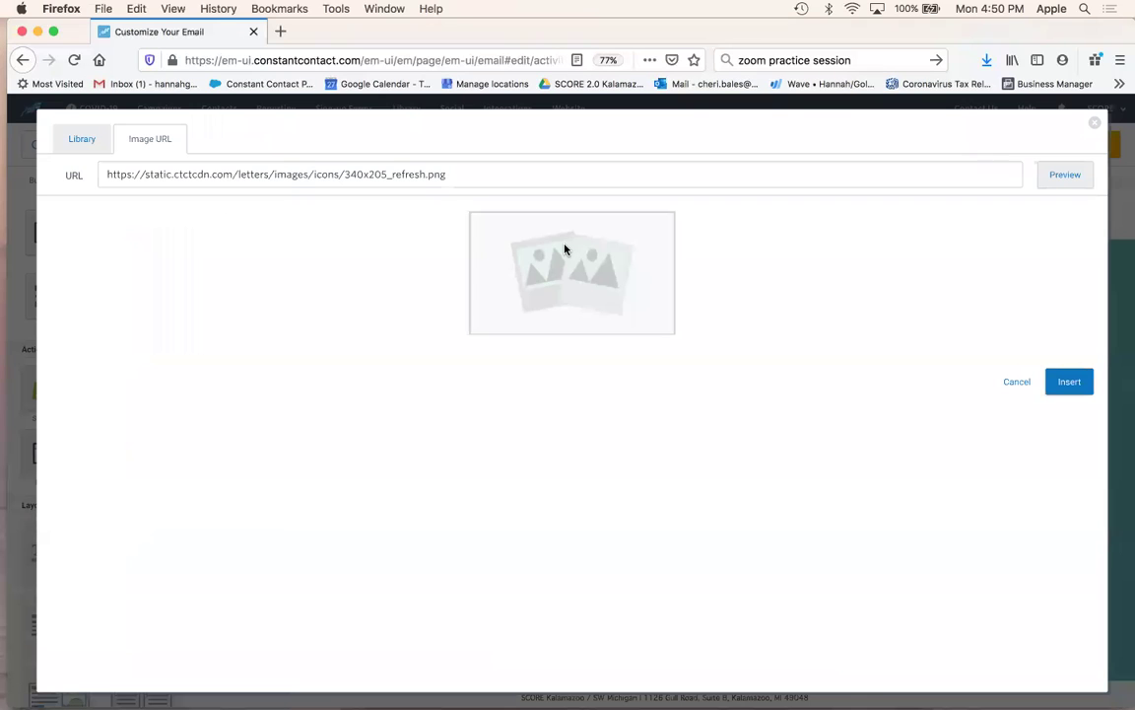
pyautogui.click(72, 147)
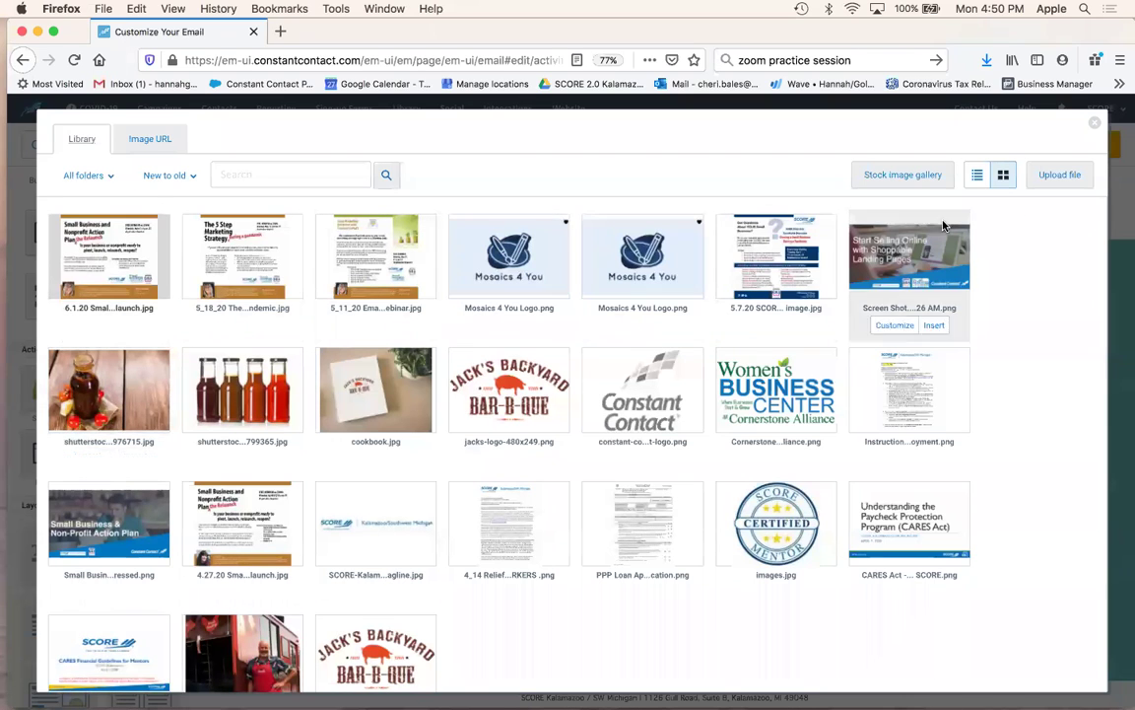
pyautogui.click(1063, 177)
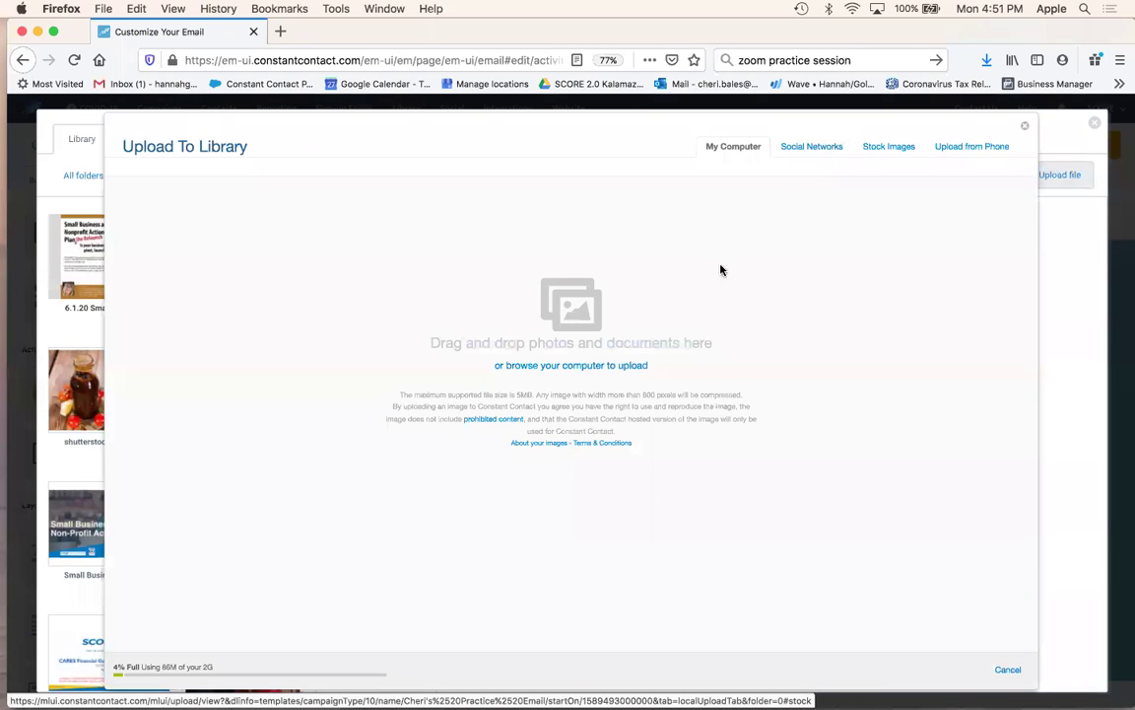
pyautogui.click(596, 367)
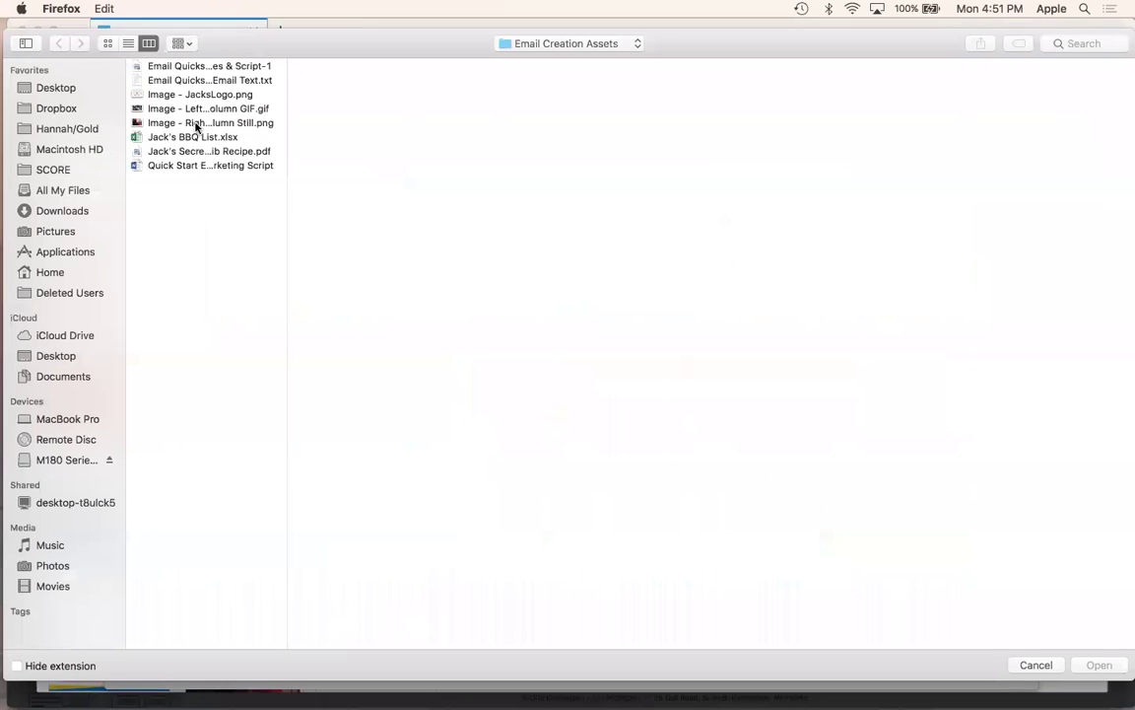
pyautogui.click(188, 96)
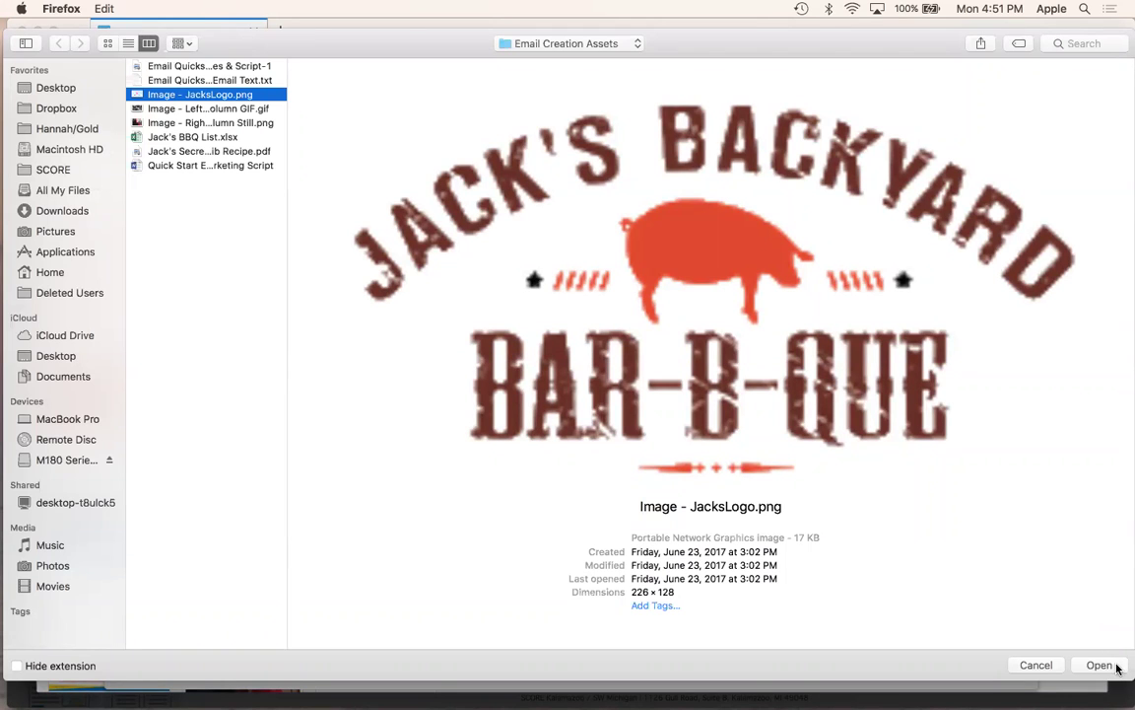
pyautogui.click(1100, 667)
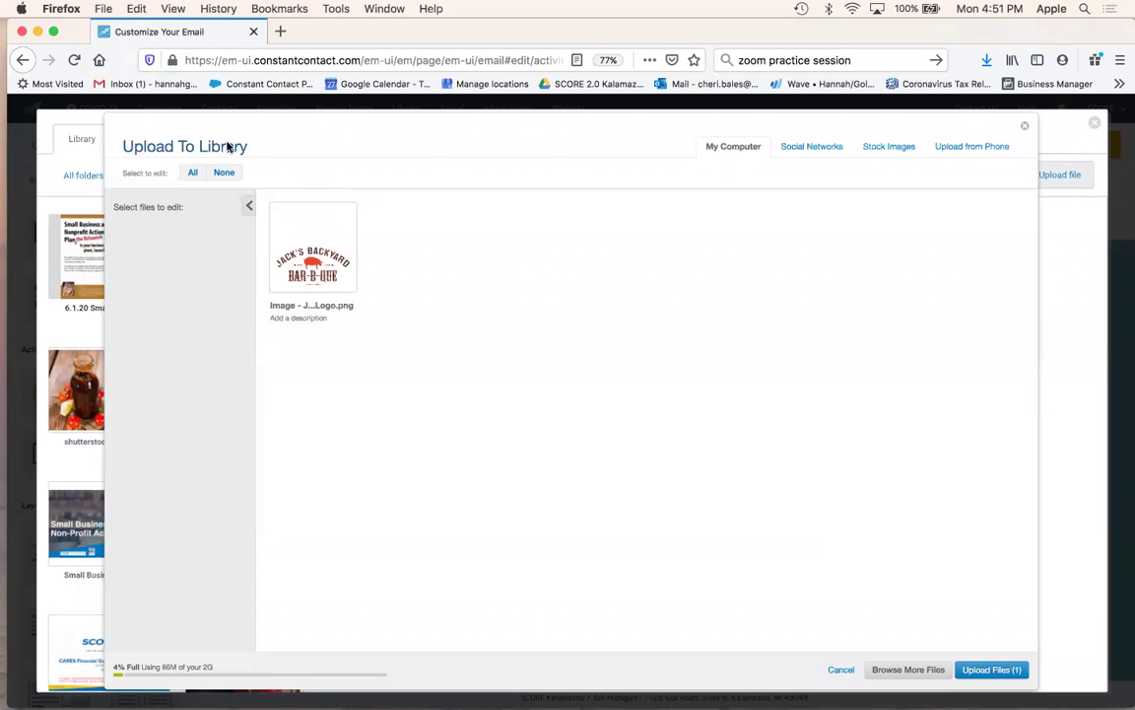
pyautogui.click(994, 670)
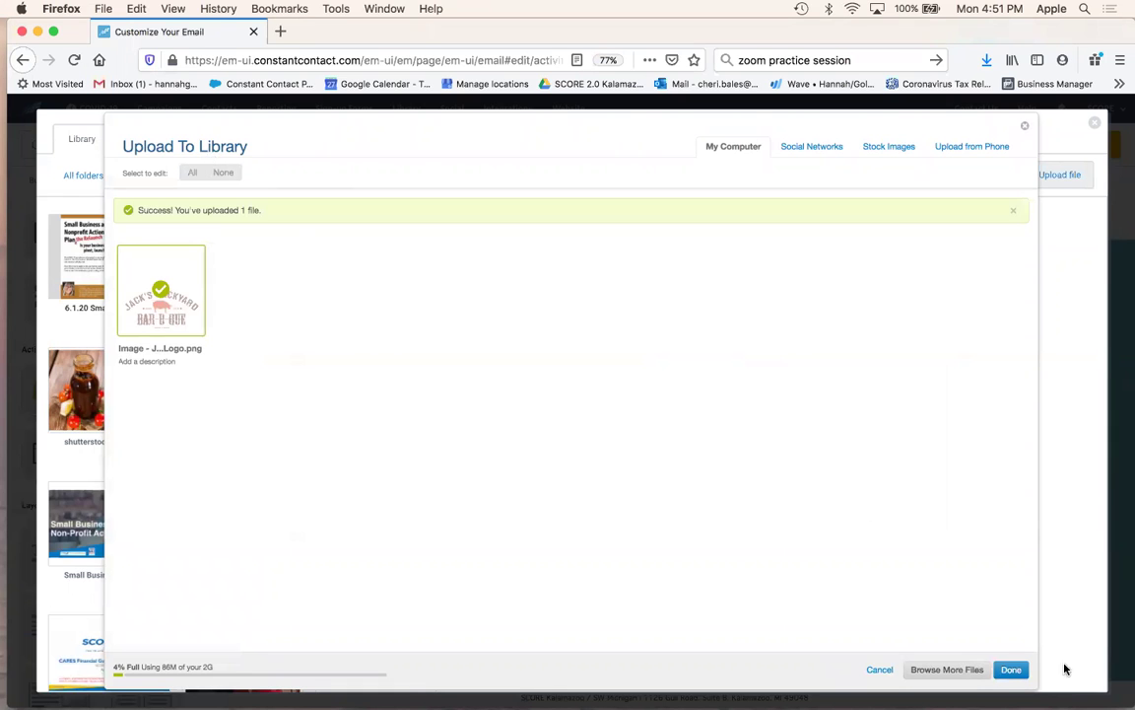
pyautogui.click(1009, 670)
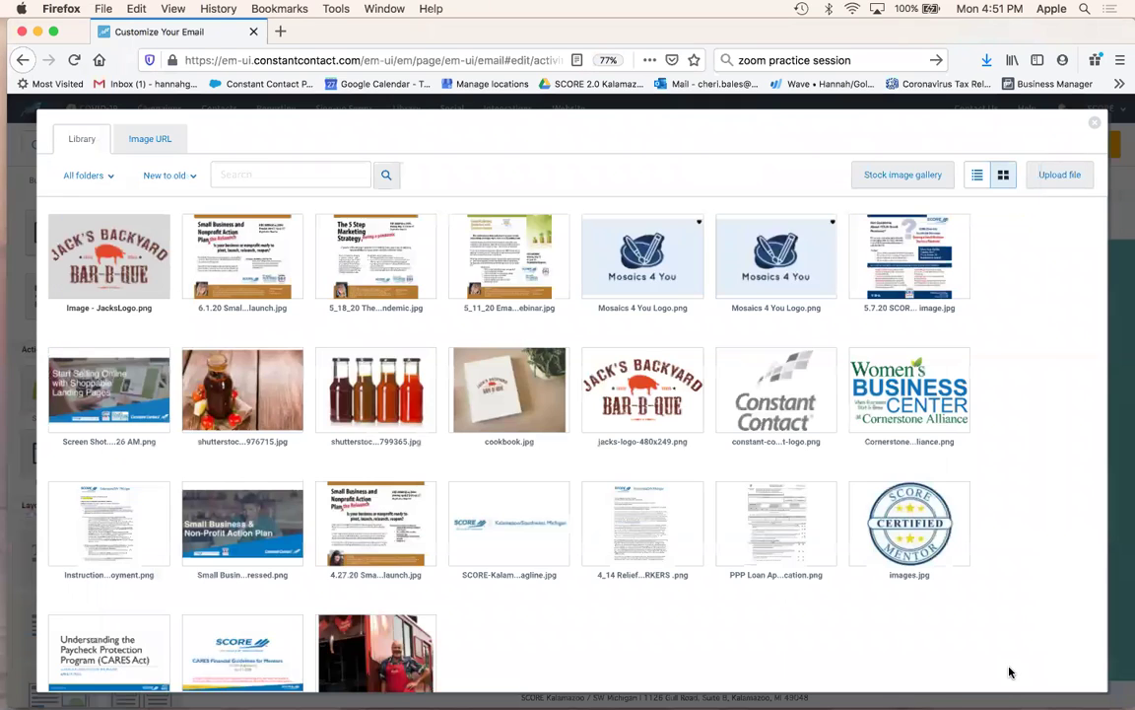
# Insert Image - JacksLogo.png from the library into the empty image block at the head of the email.
pyautogui.click(1094, 122)
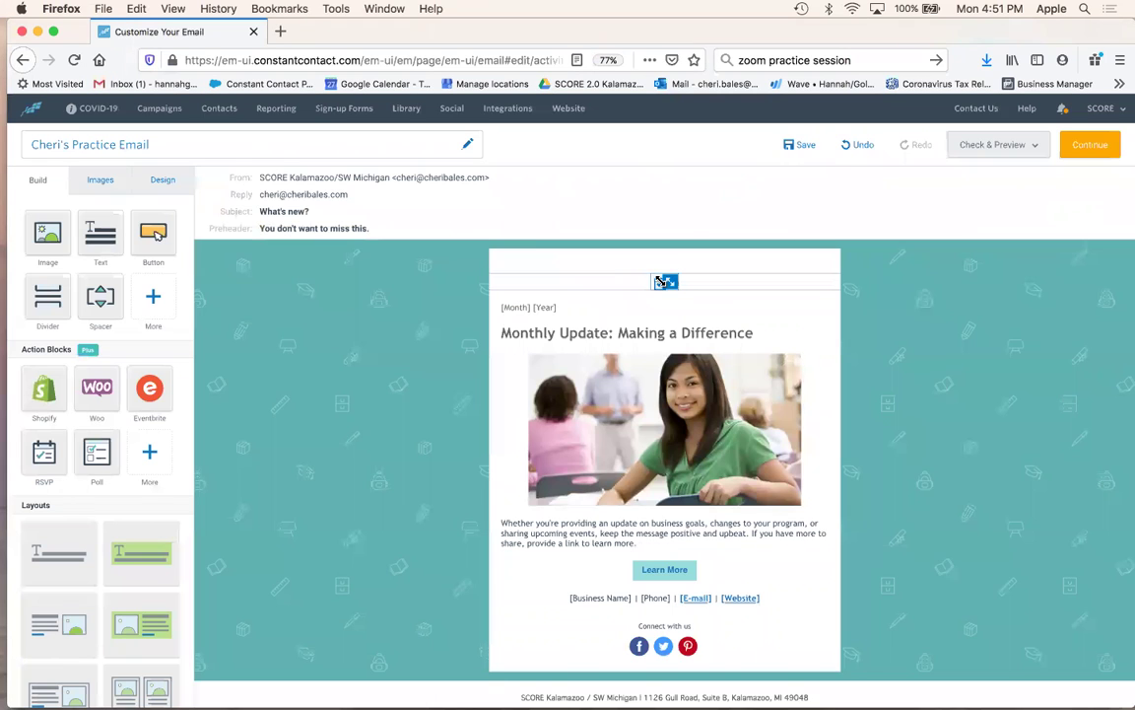
pyautogui.click(657, 280)
pyautogui.click(568, 250)
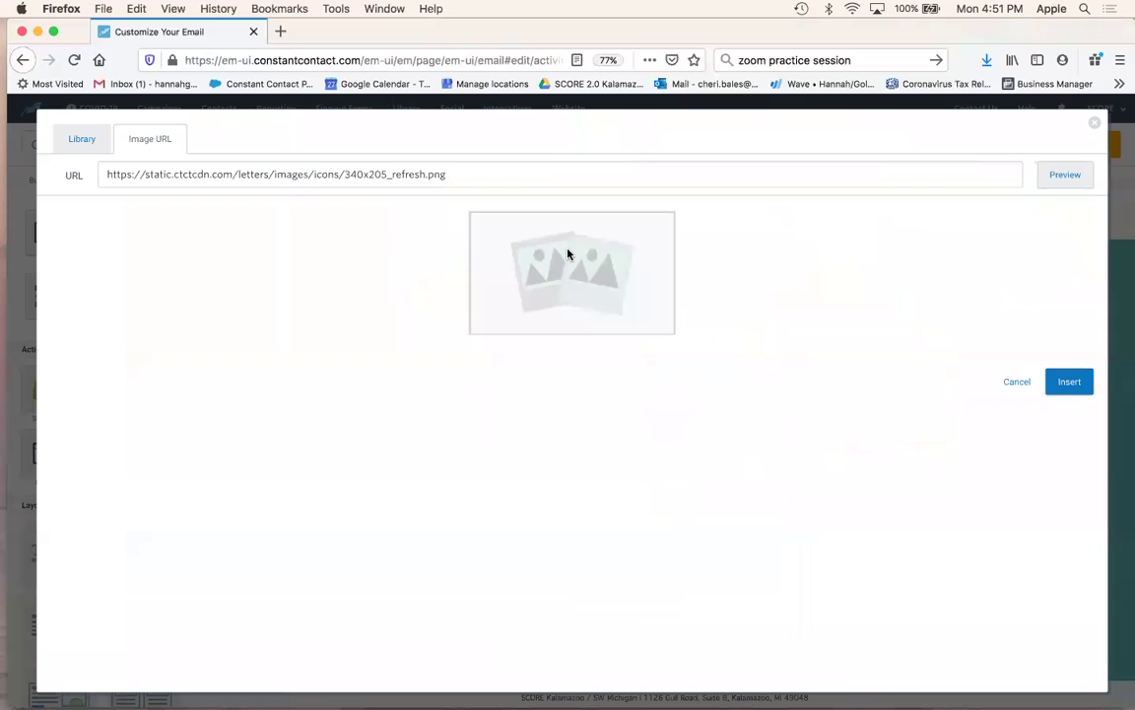
pyautogui.click(86, 140)
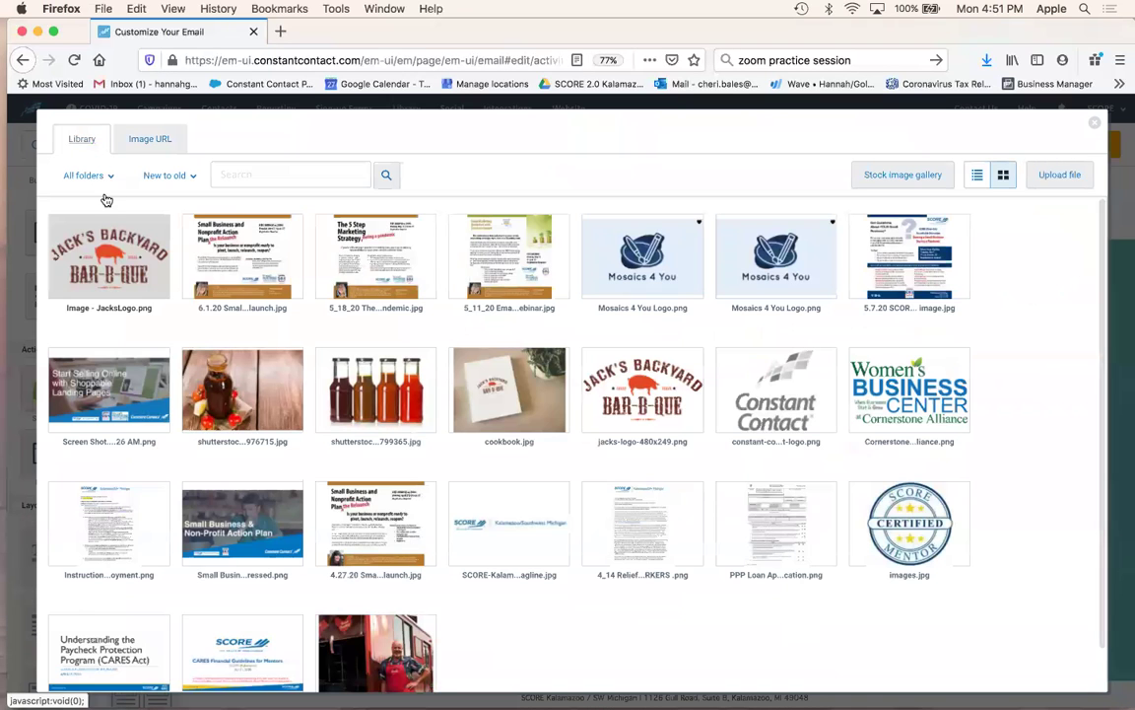
pyautogui.moveTo(132, 322)
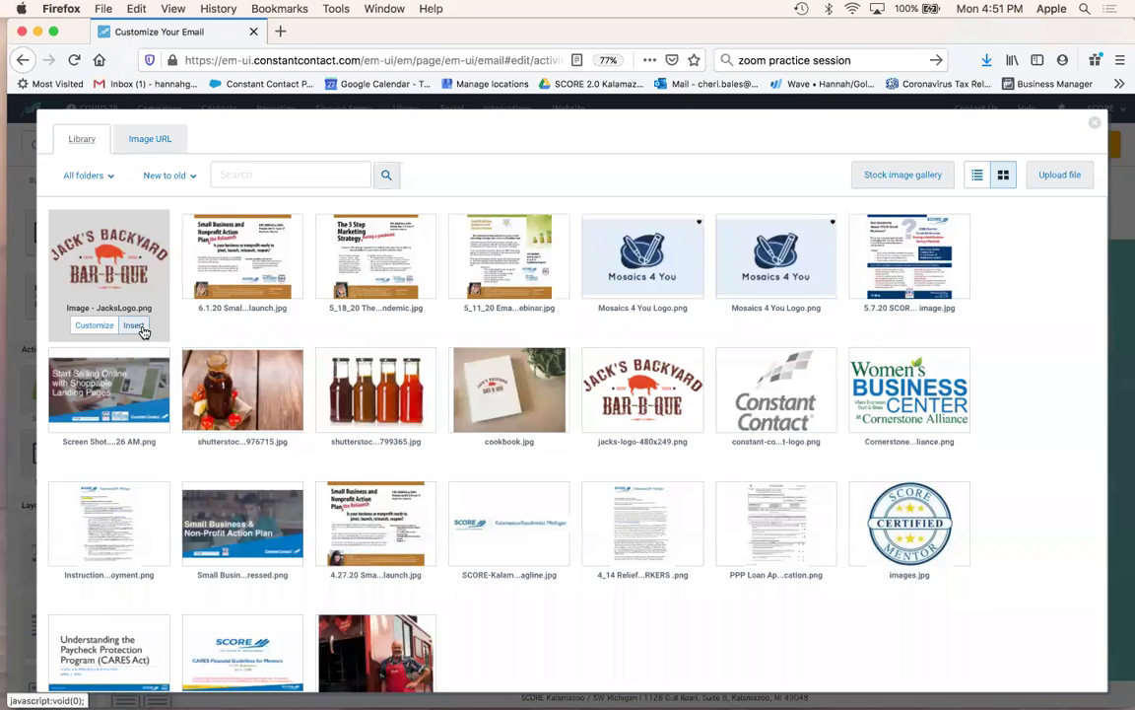
pyautogui.click(133, 328)
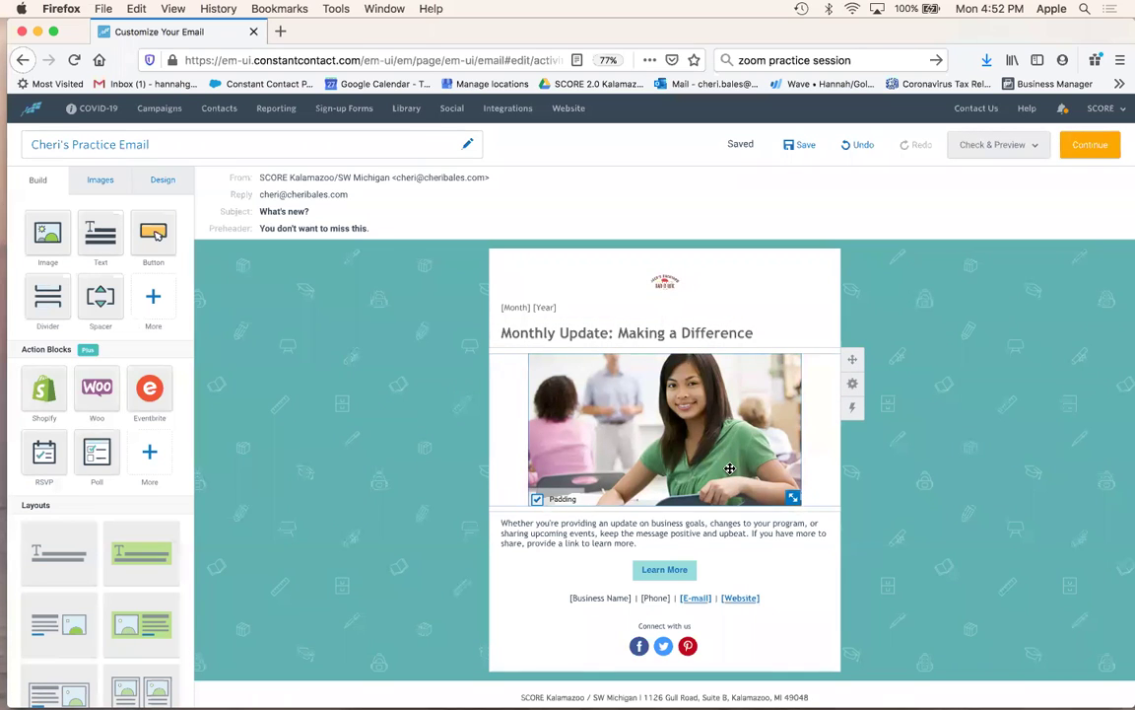
# Enlarge the Jack's Backyard Bar-B-Que logo to about two-thirds of the email's width.
pyautogui.scroll(6, 730, 469)
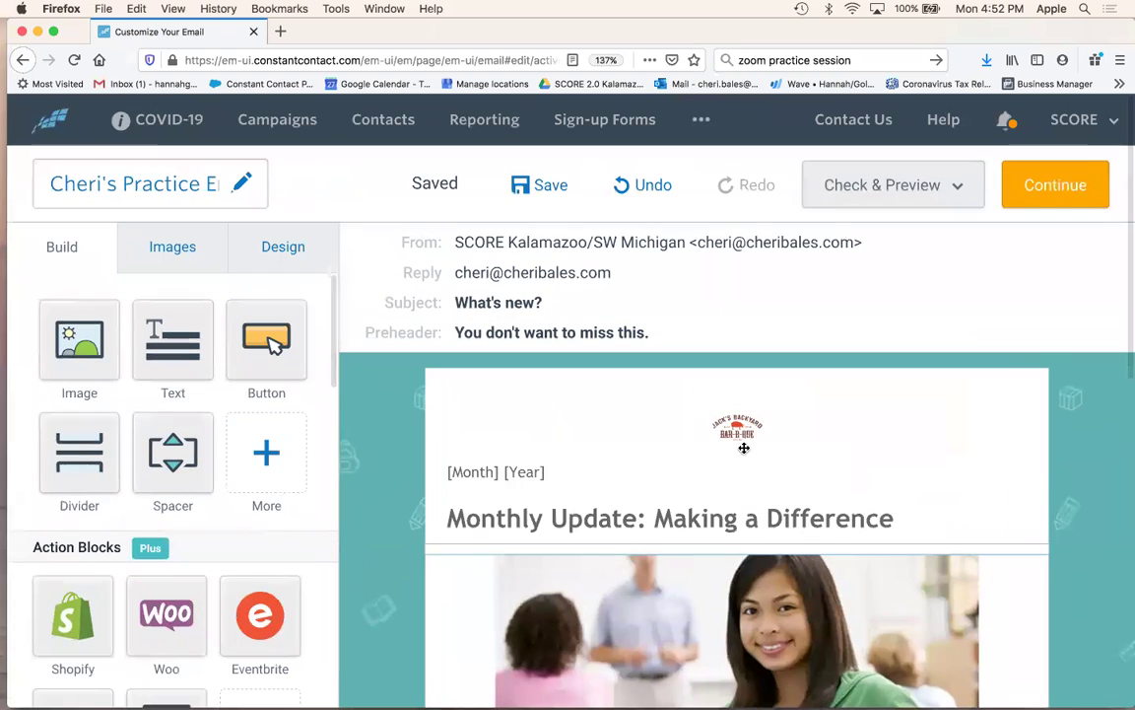
pyautogui.moveTo(749, 425); pyautogui.dragTo(1036, 626)
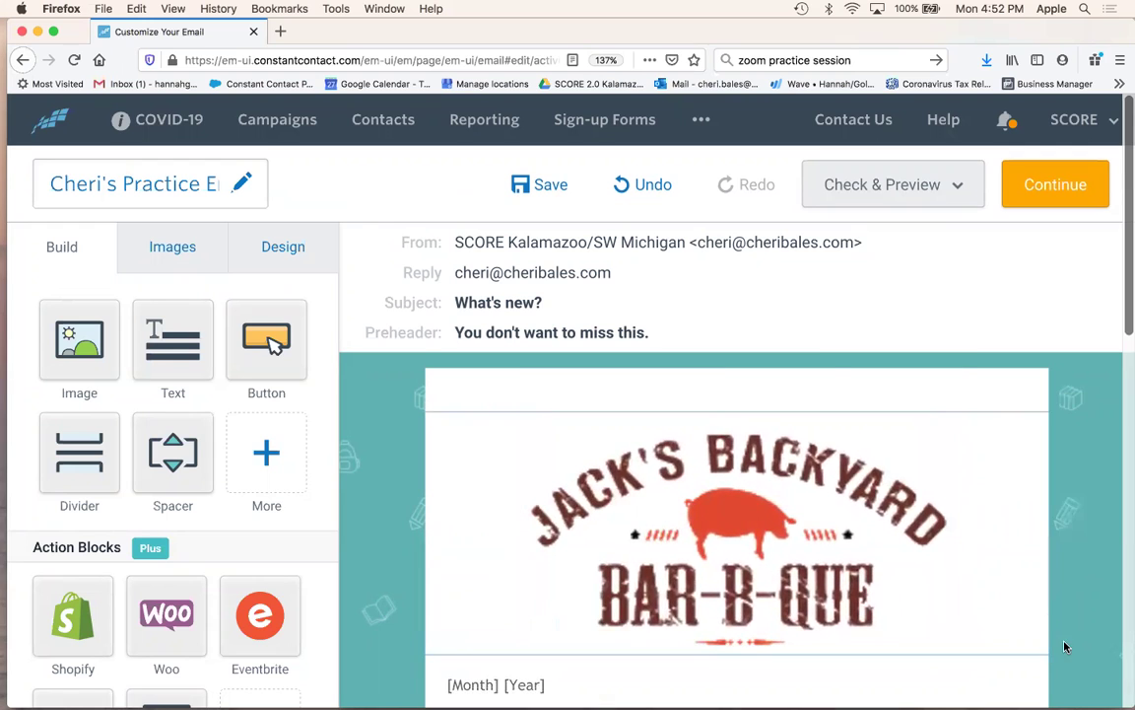
pyautogui.click(1008, 497)
pyautogui.scroll(-3, 1008, 497)
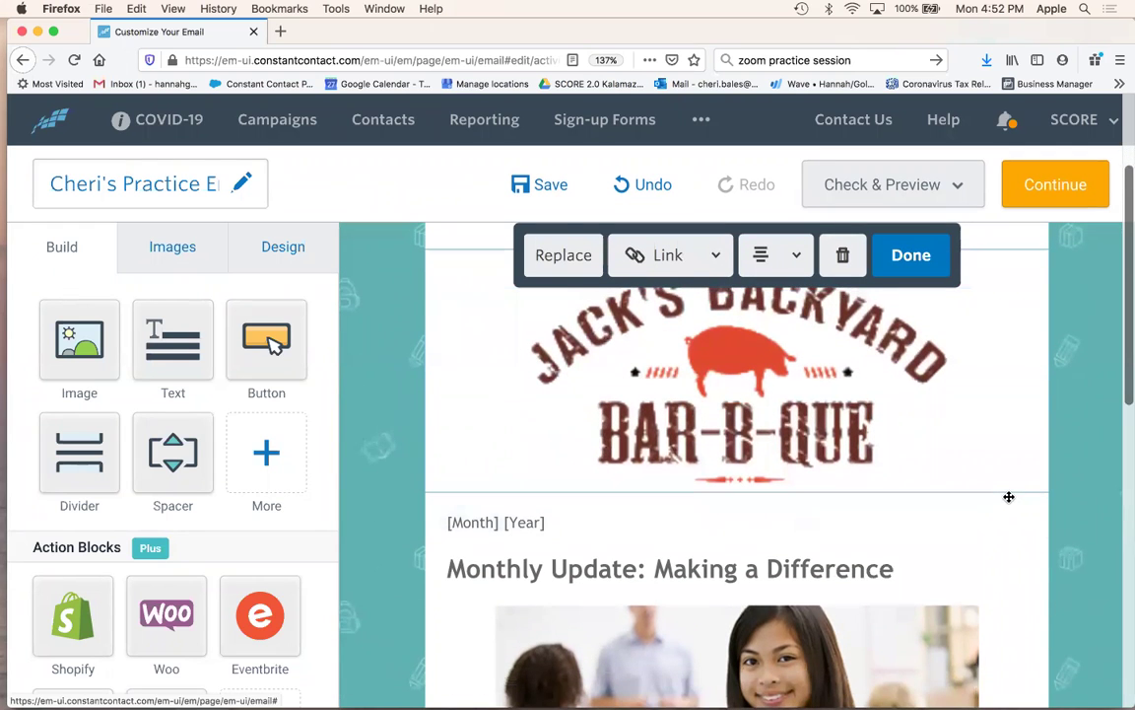
pyautogui.scroll(1, 955, 455)
pyautogui.scroll(-3, 955, 455)
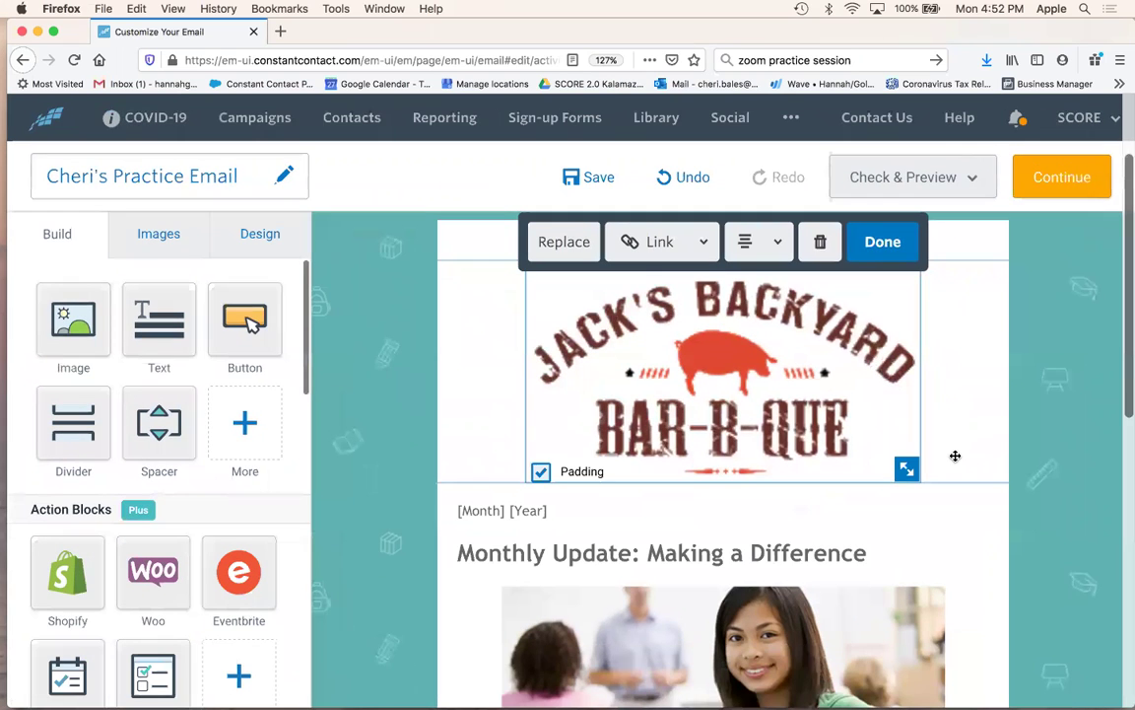
pyautogui.scroll(-2, 955, 455)
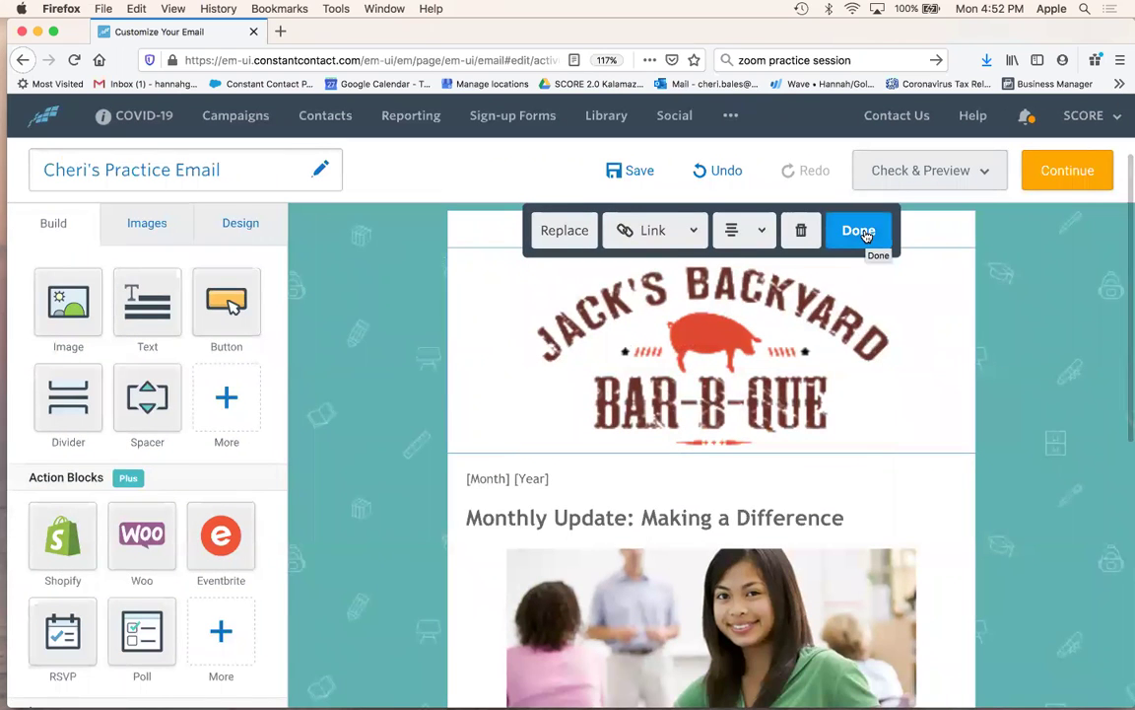
pyautogui.scroll(1, 865, 233)
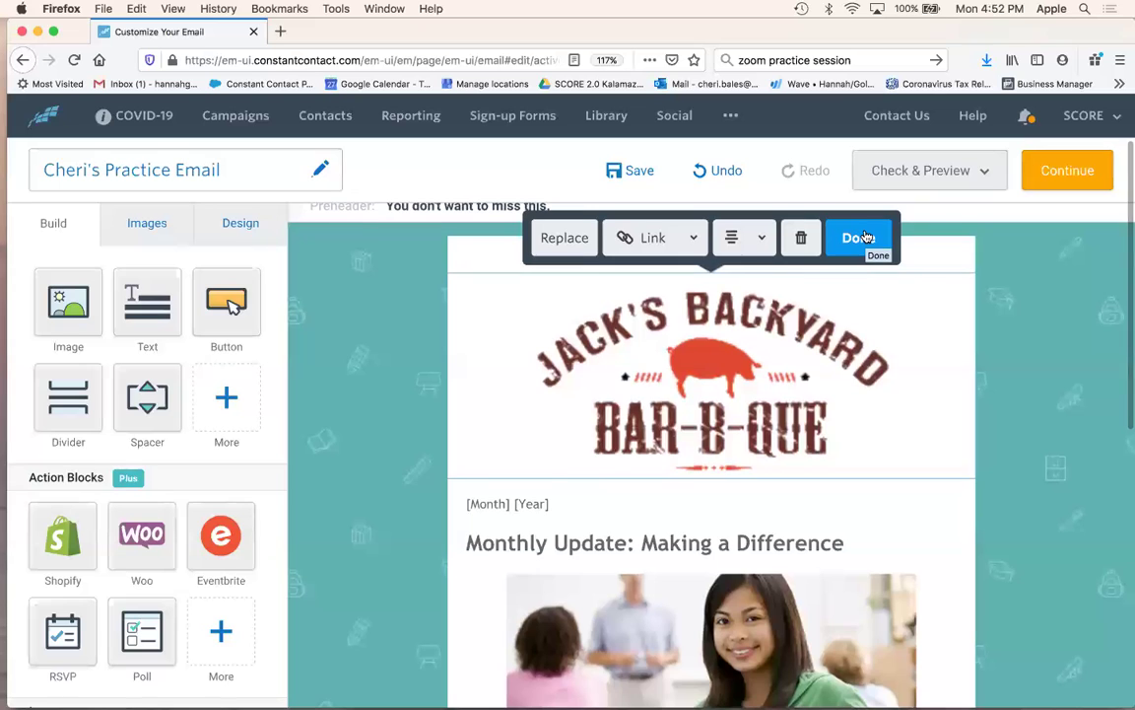
# Review the logo's alignment and link options, keep it centered, and finish editing the image.
pyautogui.click(759, 250)
pyautogui.click(734, 323)
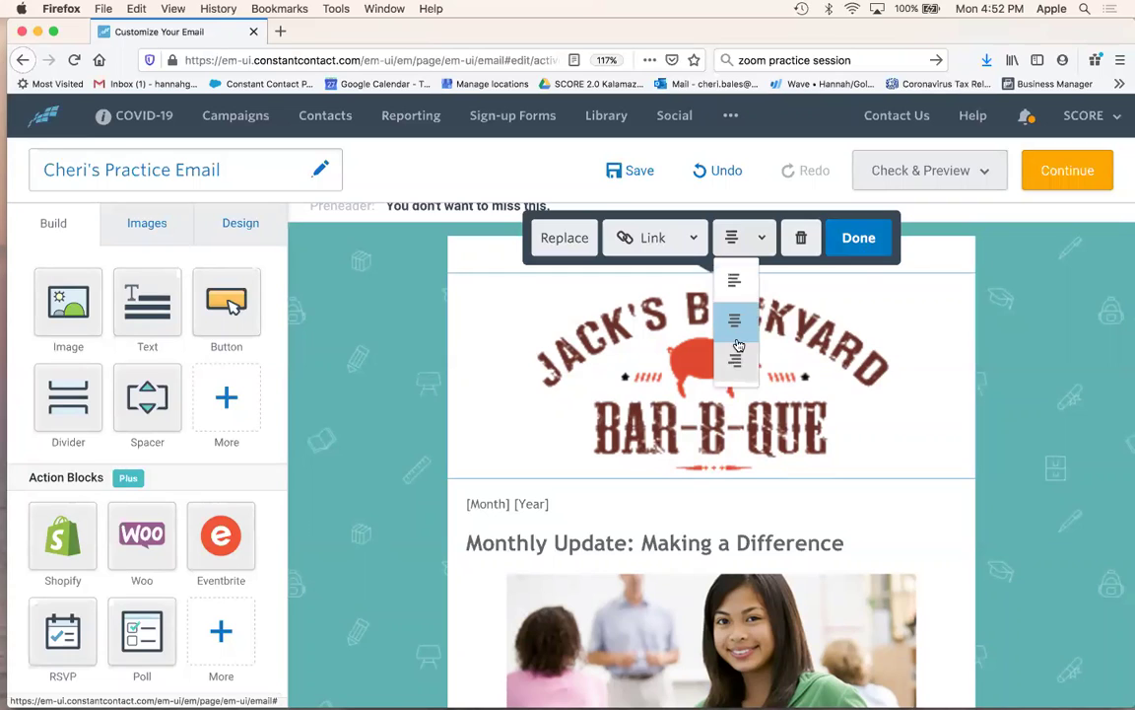
pyautogui.click(664, 243)
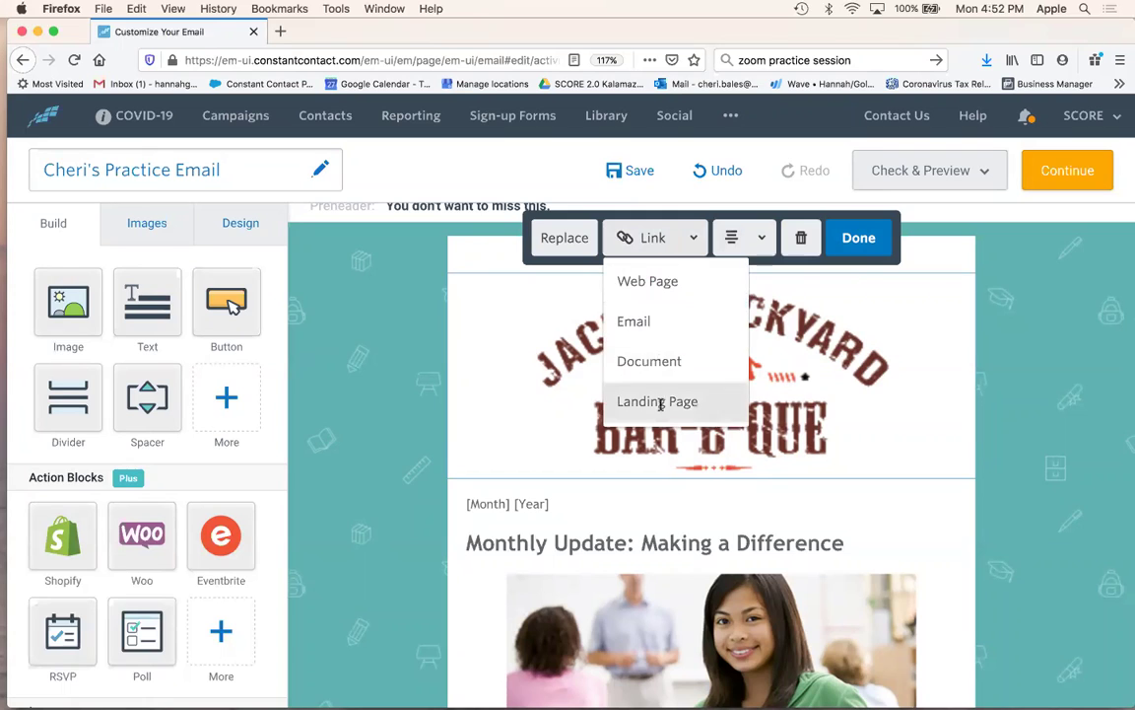
pyautogui.click(576, 217)
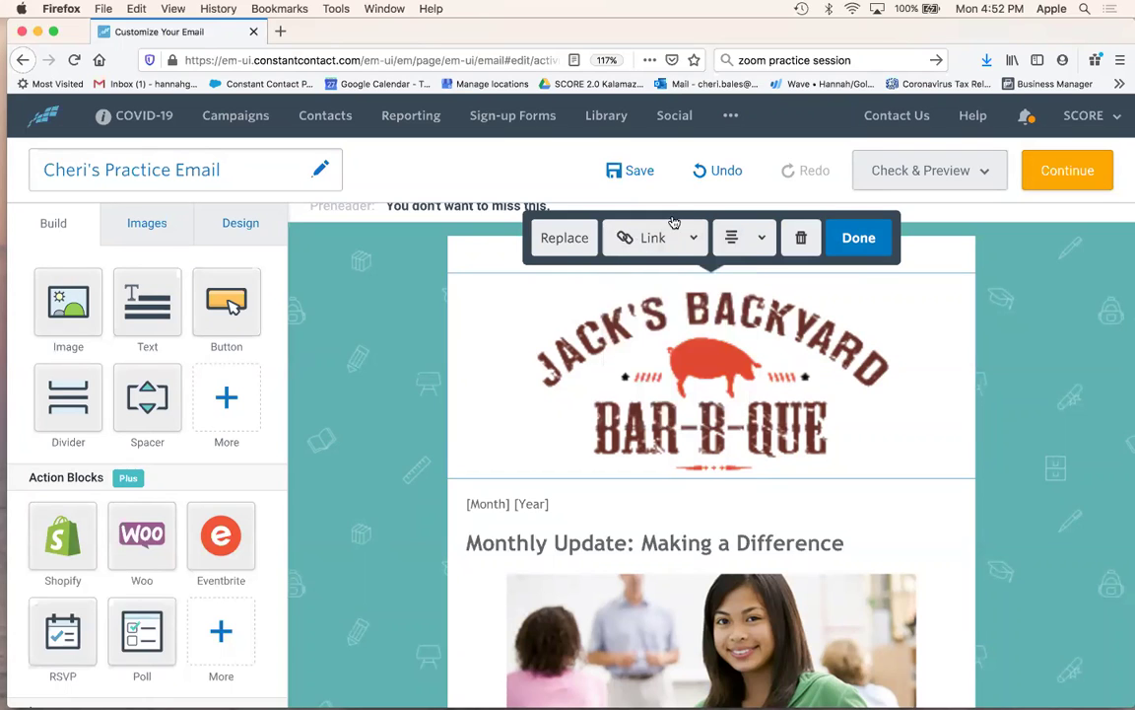
pyautogui.click(863, 234)
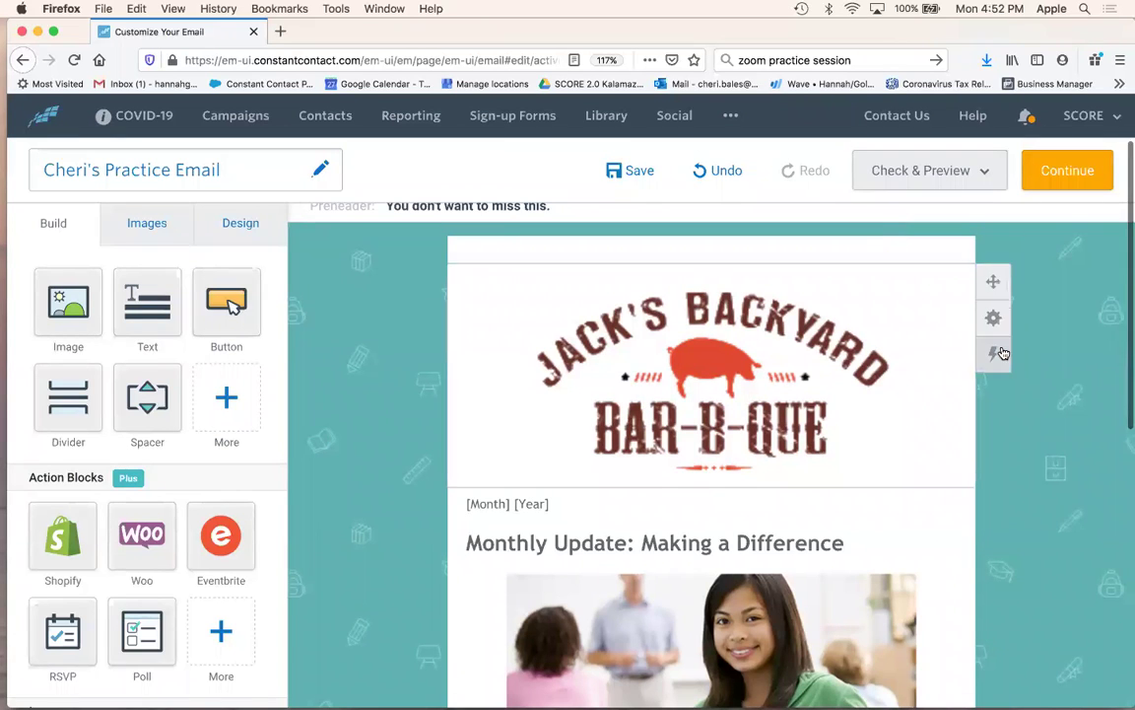
# Replace the [Month] [Year] placeholder below the logo with "Jack's Best Rib Recipes".
pyautogui.scroll(-3, 1004, 351)
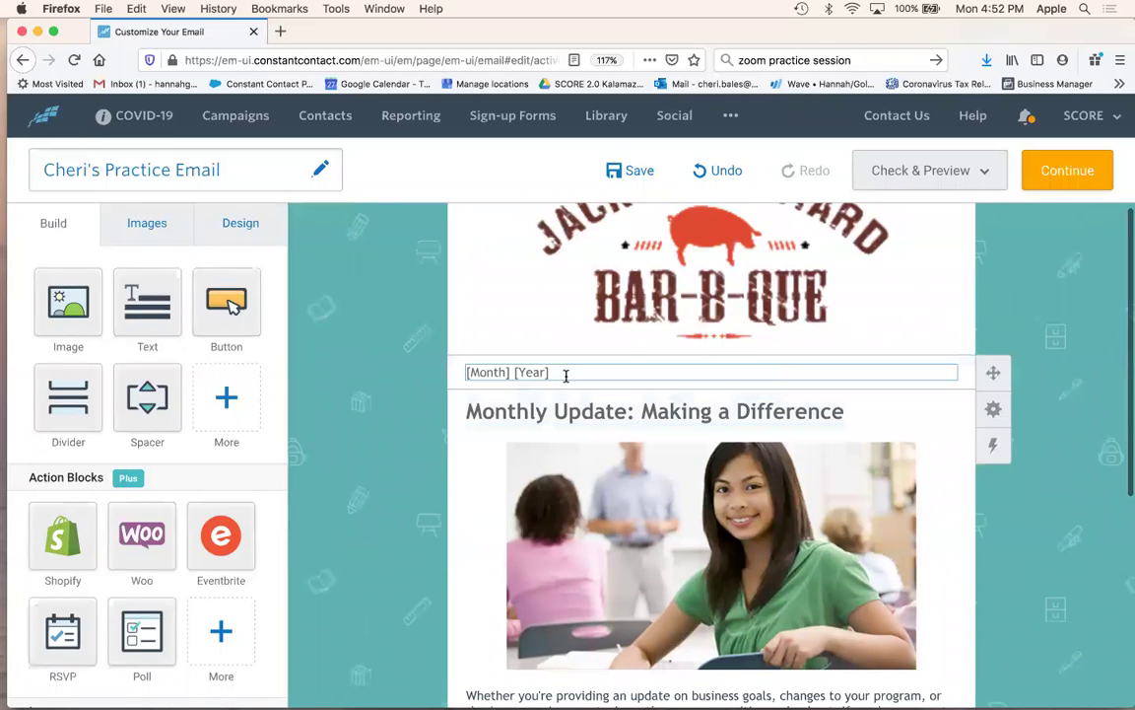
pyautogui.click(563, 371)
pyautogui.tripleClick(564, 372)
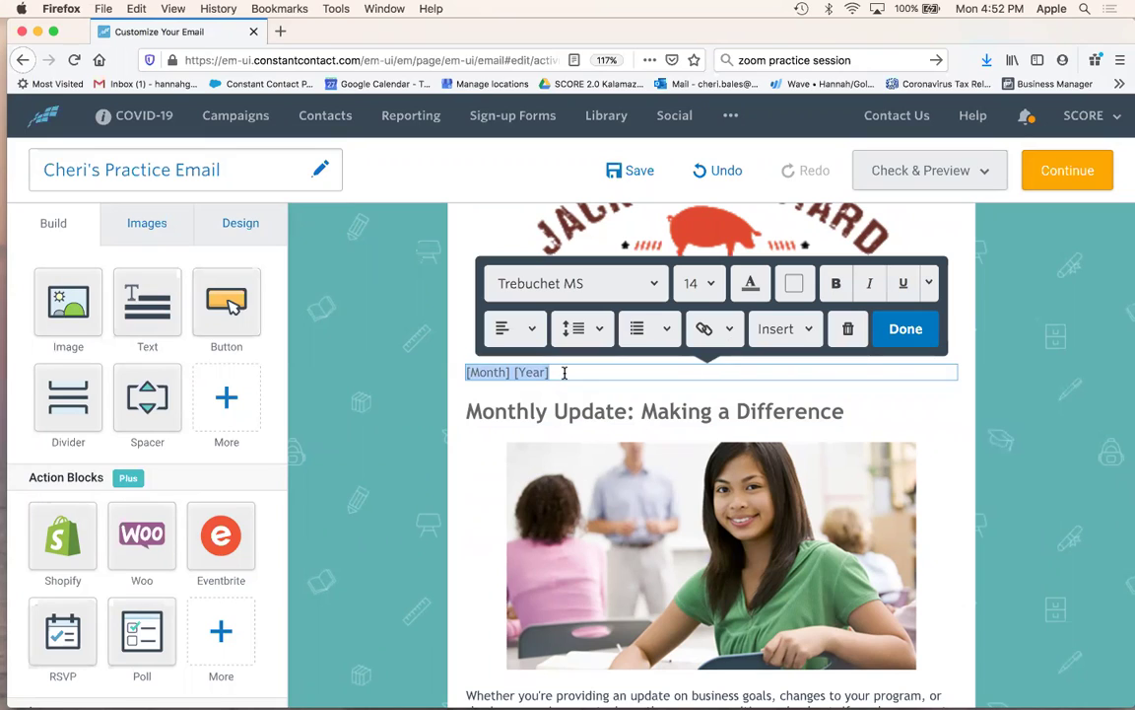
pyautogui.write("Jack's Best Rib Recipes")
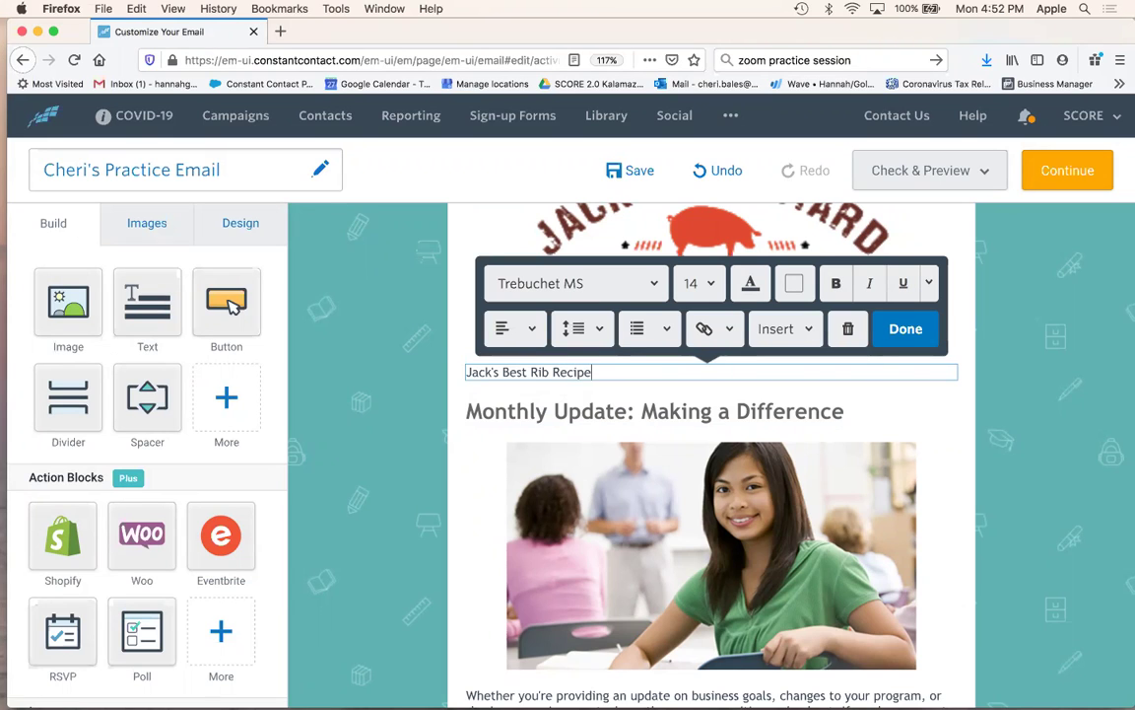
# Change the headline to "Monthly Update: Cooking with Jack!" by replacing "Making a Difference".
pyautogui.click(590, 411)
pyautogui.moveTo(642, 411); pyautogui.dragTo(843, 411)
pyautogui.write('Co')
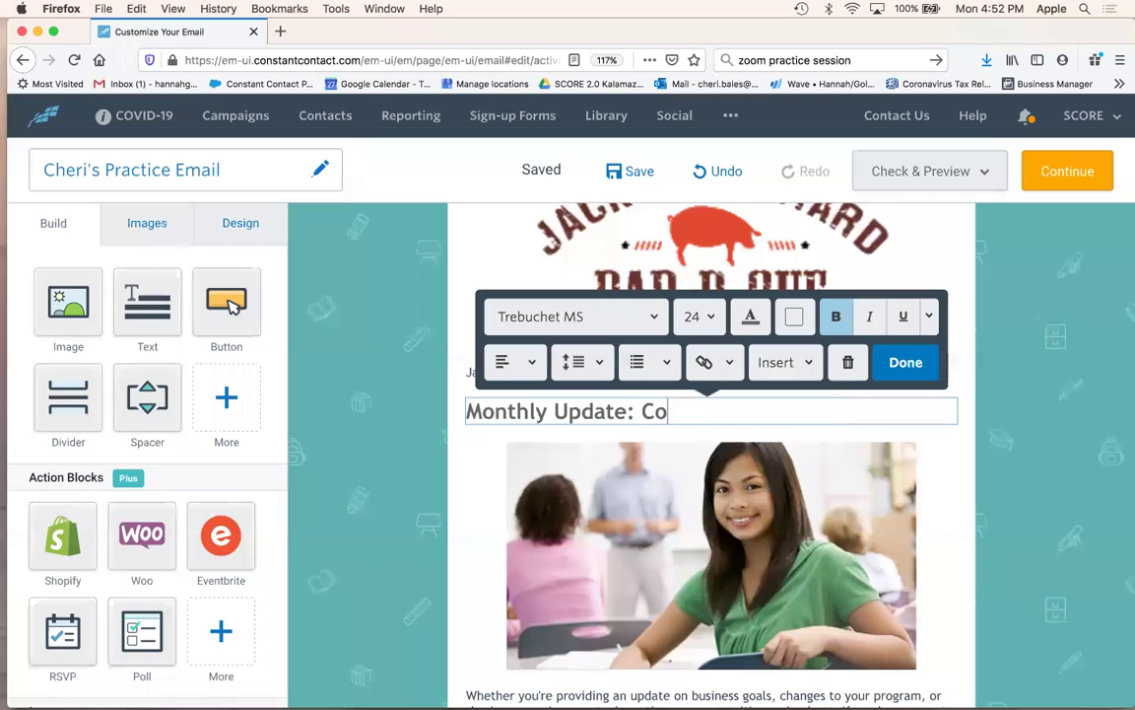
pyautogui.write('oking with Jack!')
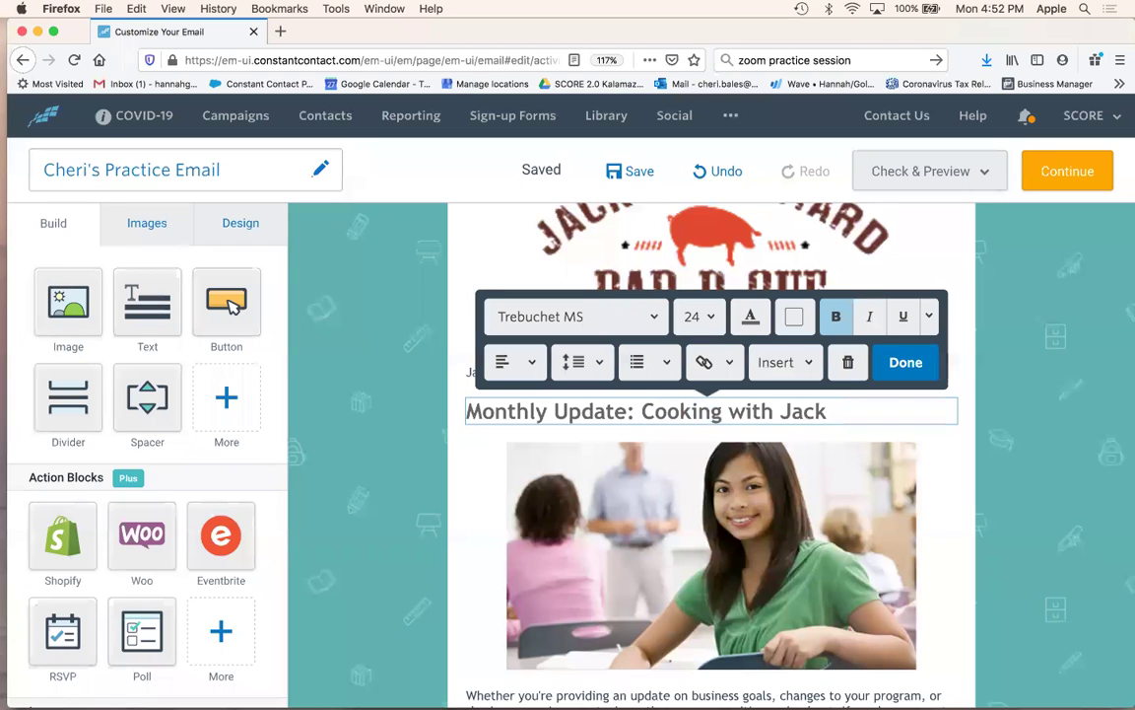
pyautogui.click(906, 363)
# Review the font, size, text color and background color options for the "Jack's Best Rib Recipes" line.
pyautogui.click(602, 373)
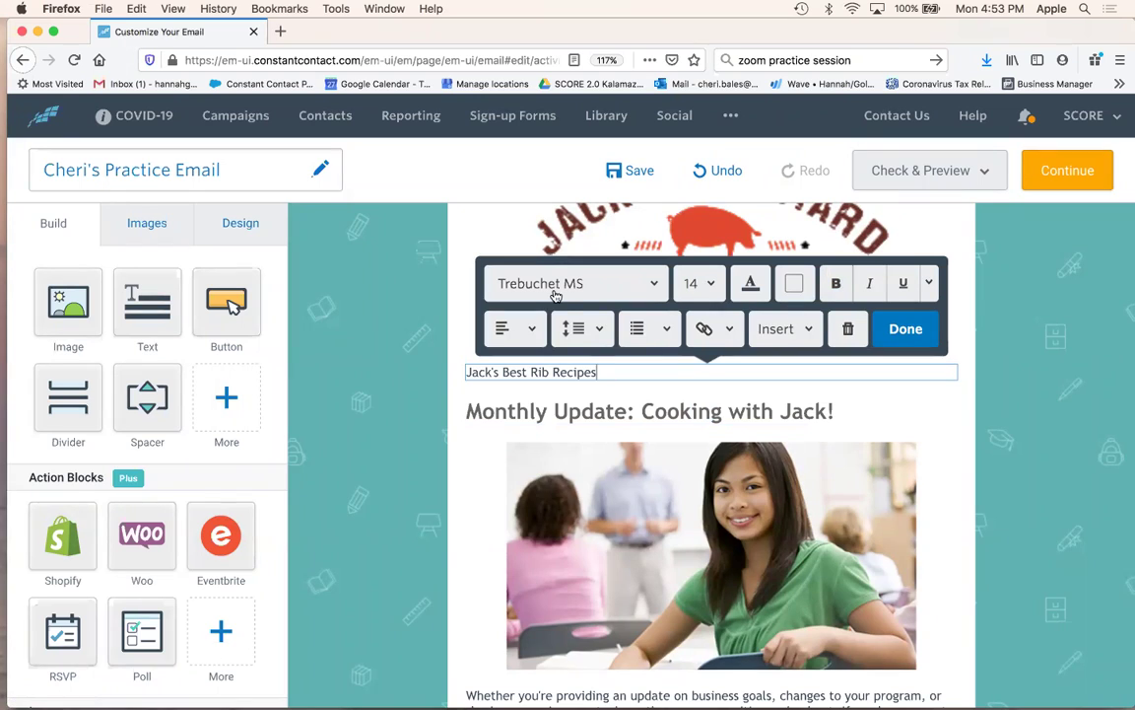
pyautogui.click(589, 283)
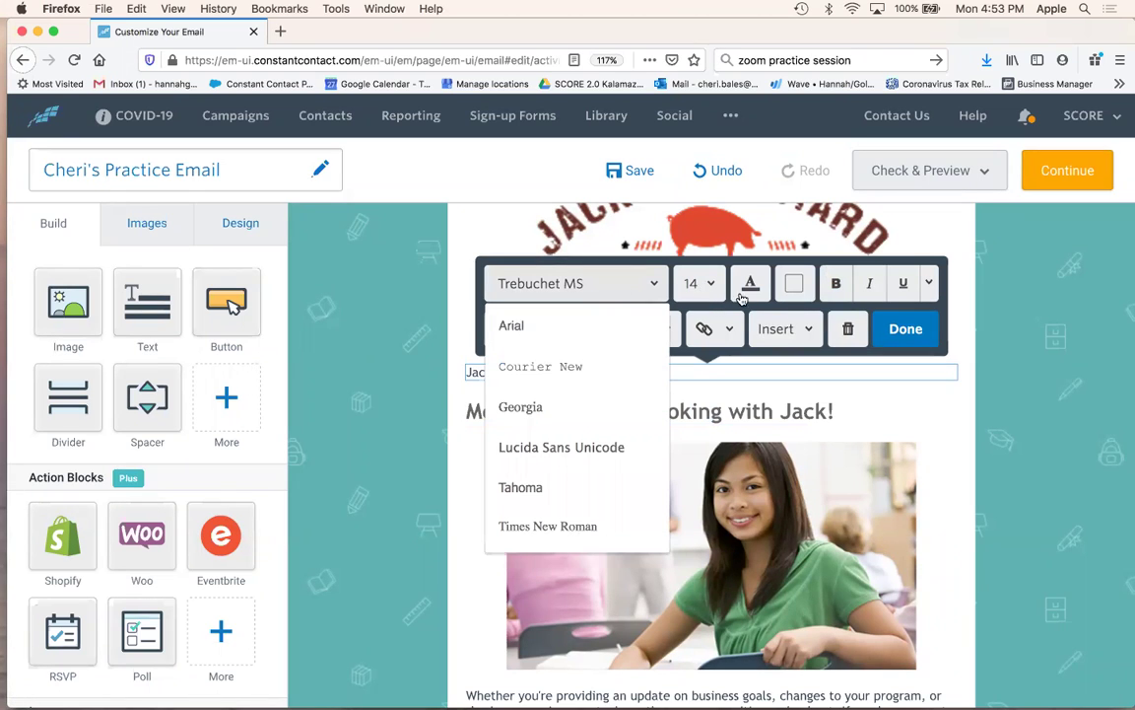
pyautogui.click(708, 287)
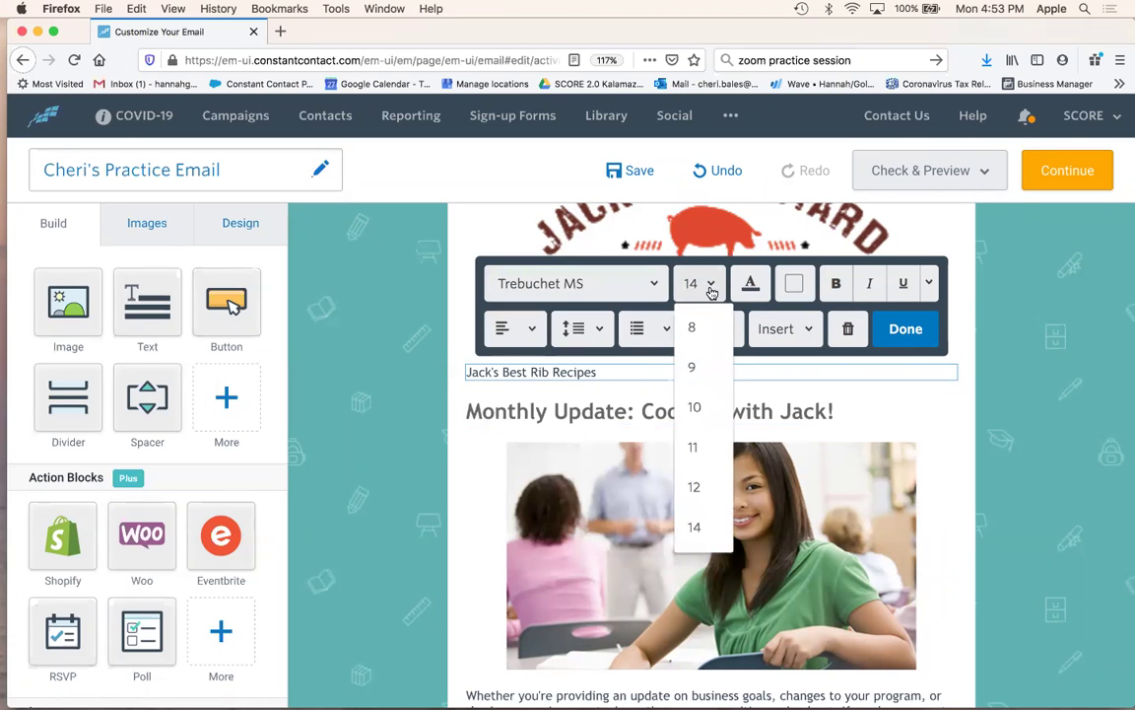
pyautogui.click(755, 285)
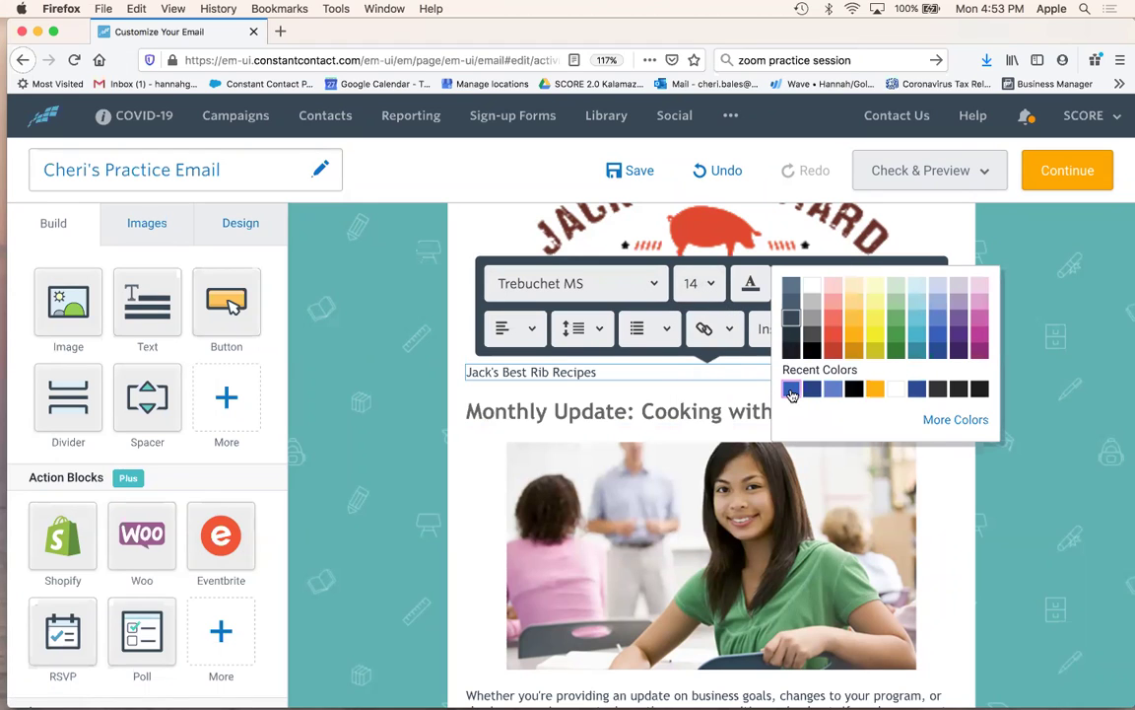
pyautogui.click(693, 264)
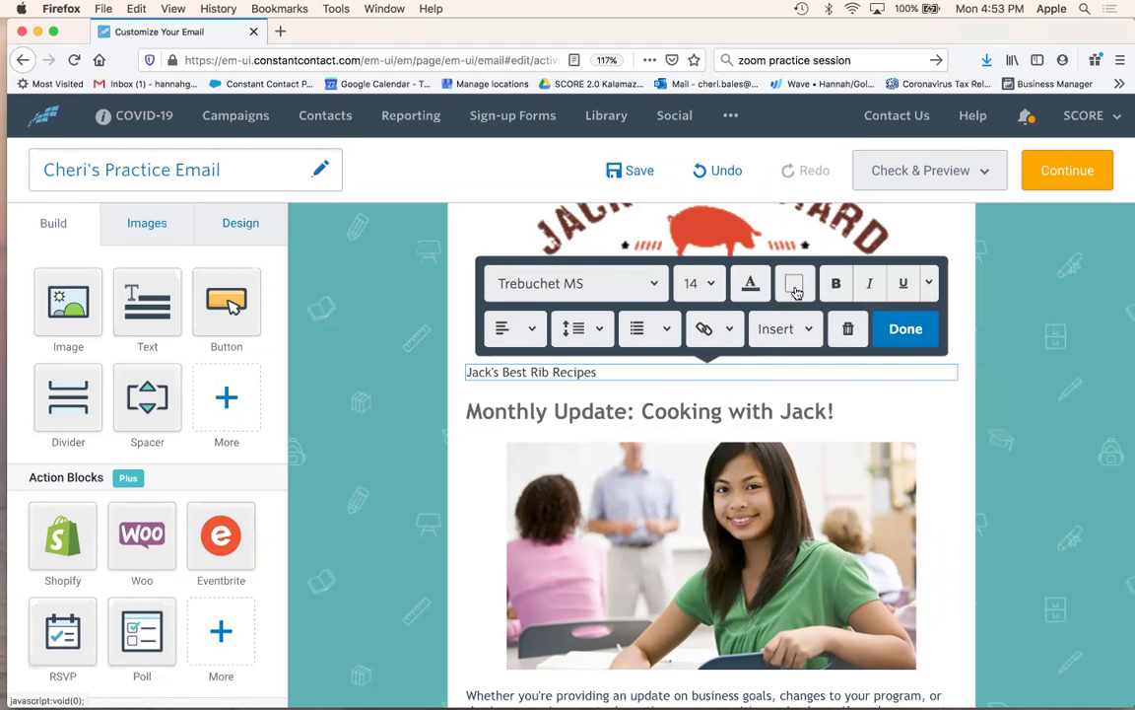
pyautogui.click(798, 288)
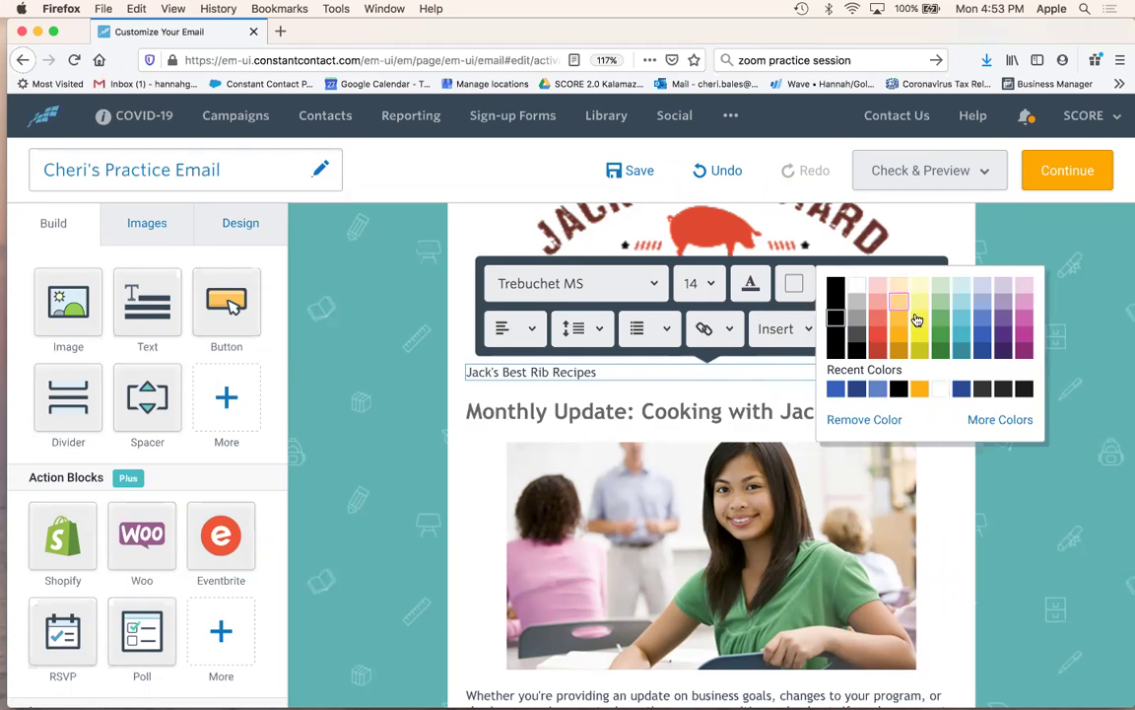
pyautogui.click(924, 321)
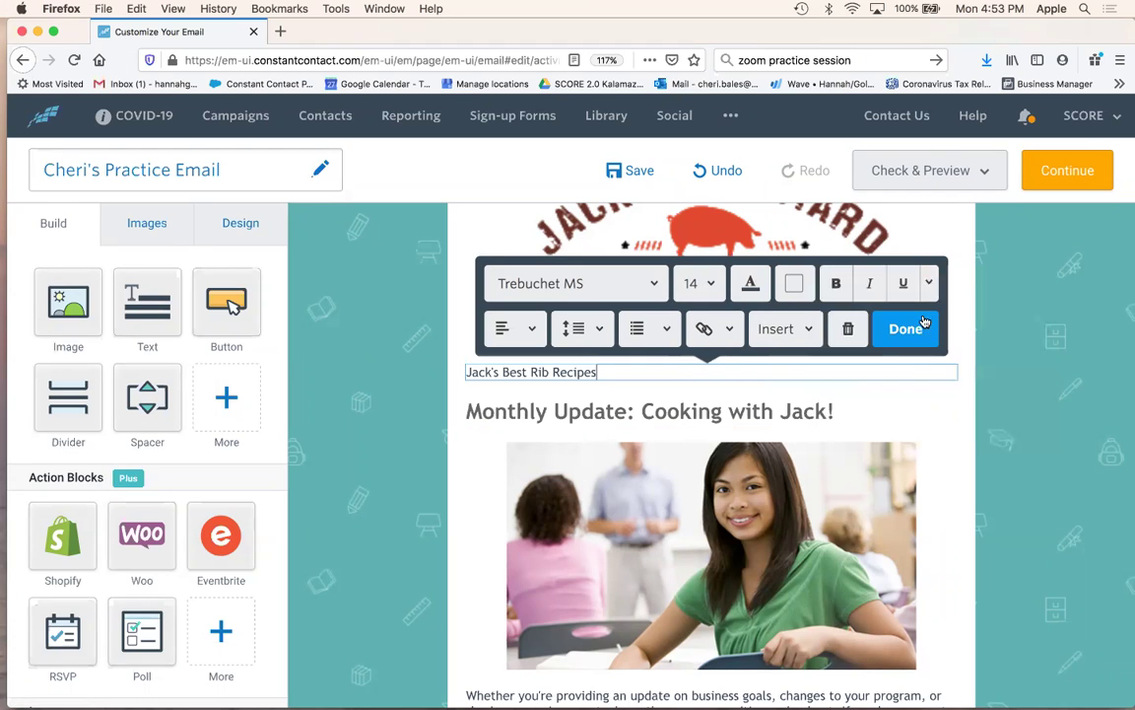
# Try yellow text on the "Jack's Best Rib Recipes" line, undo it, and finish editing the text.
pyautogui.tripleClick(608, 368)
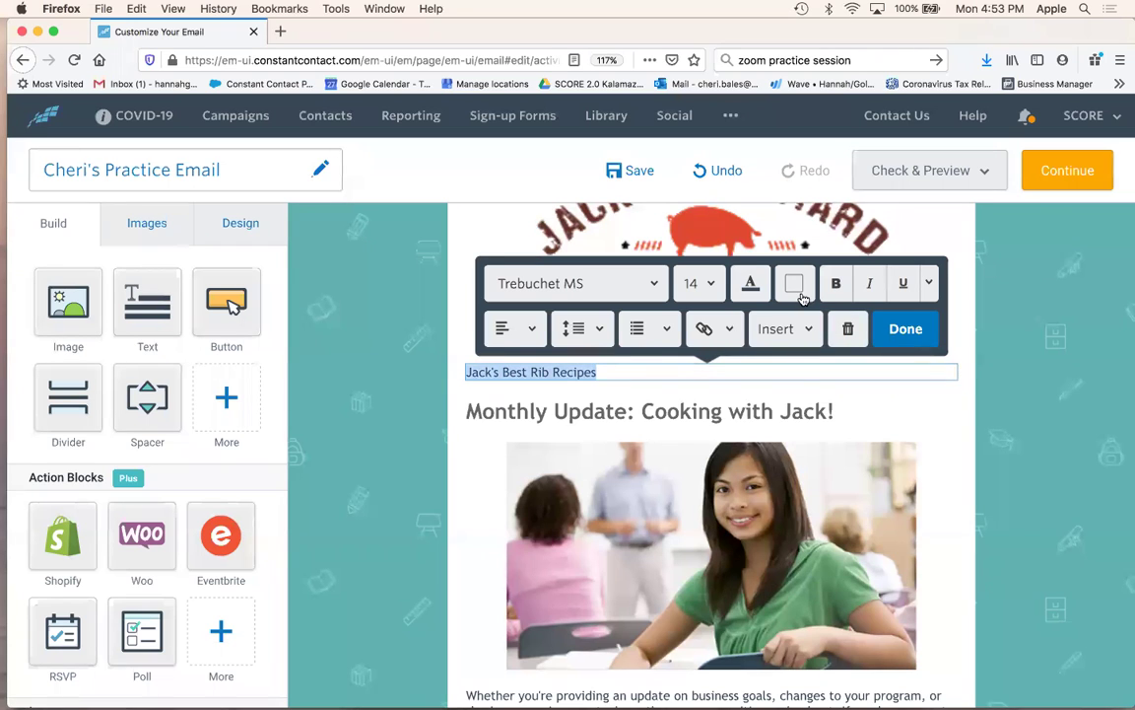
pyautogui.click(796, 284)
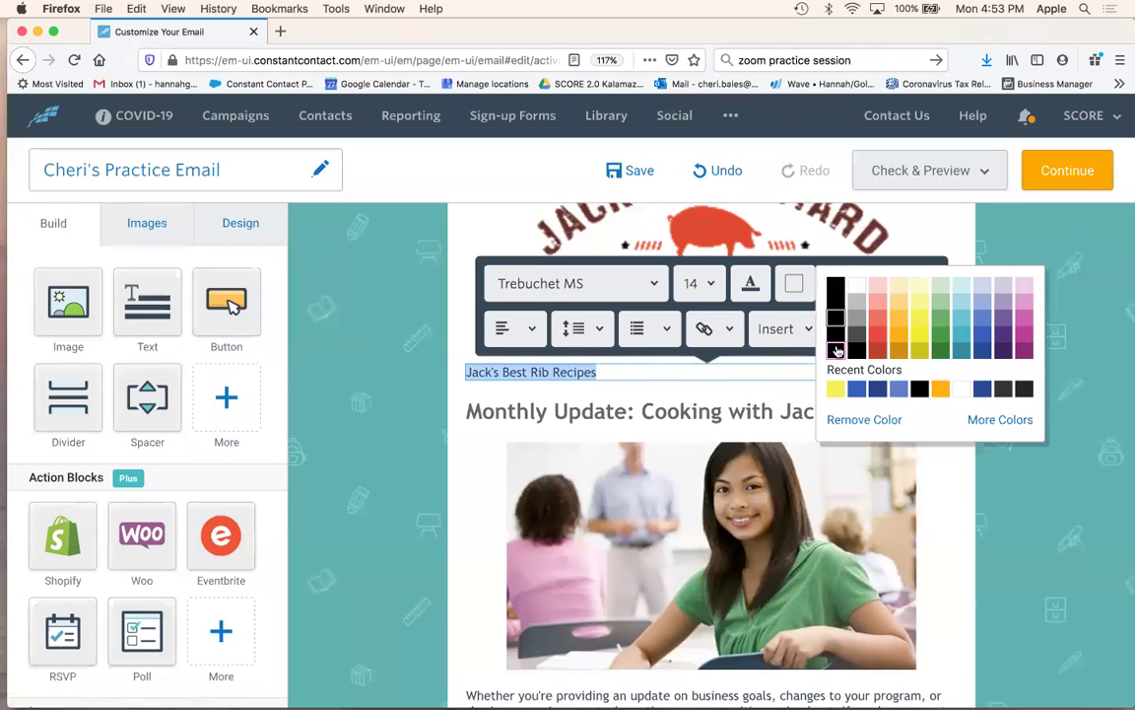
pyautogui.click(750, 285)
pyautogui.click(793, 389)
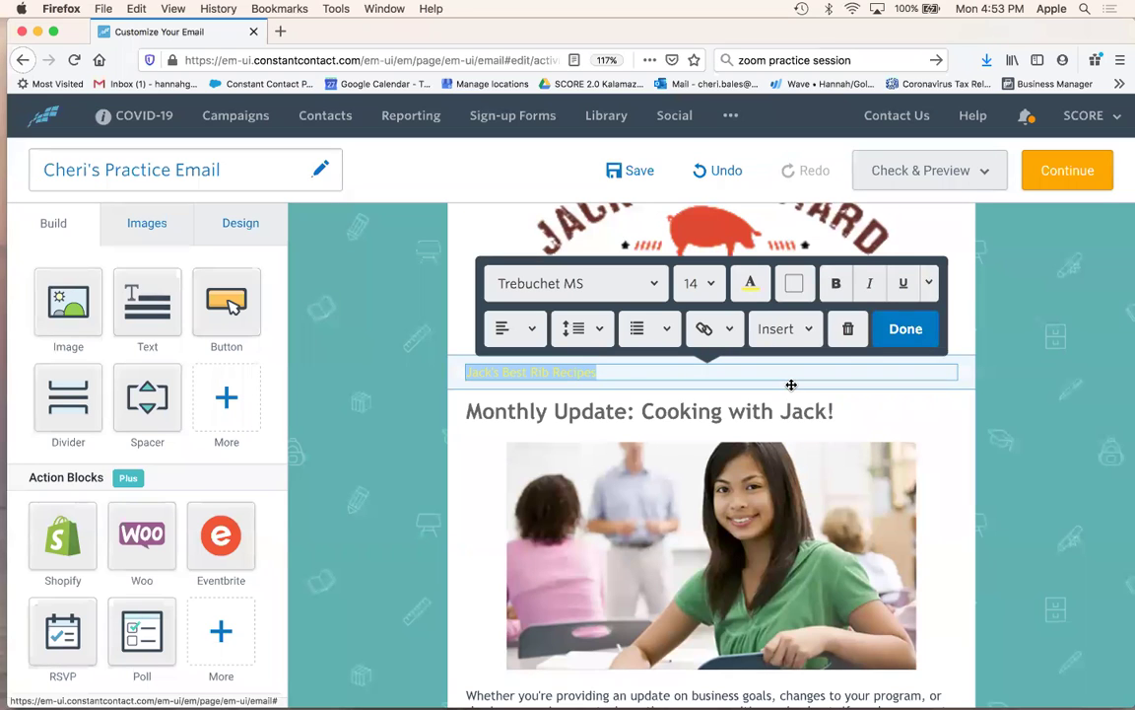
pyautogui.click(652, 370)
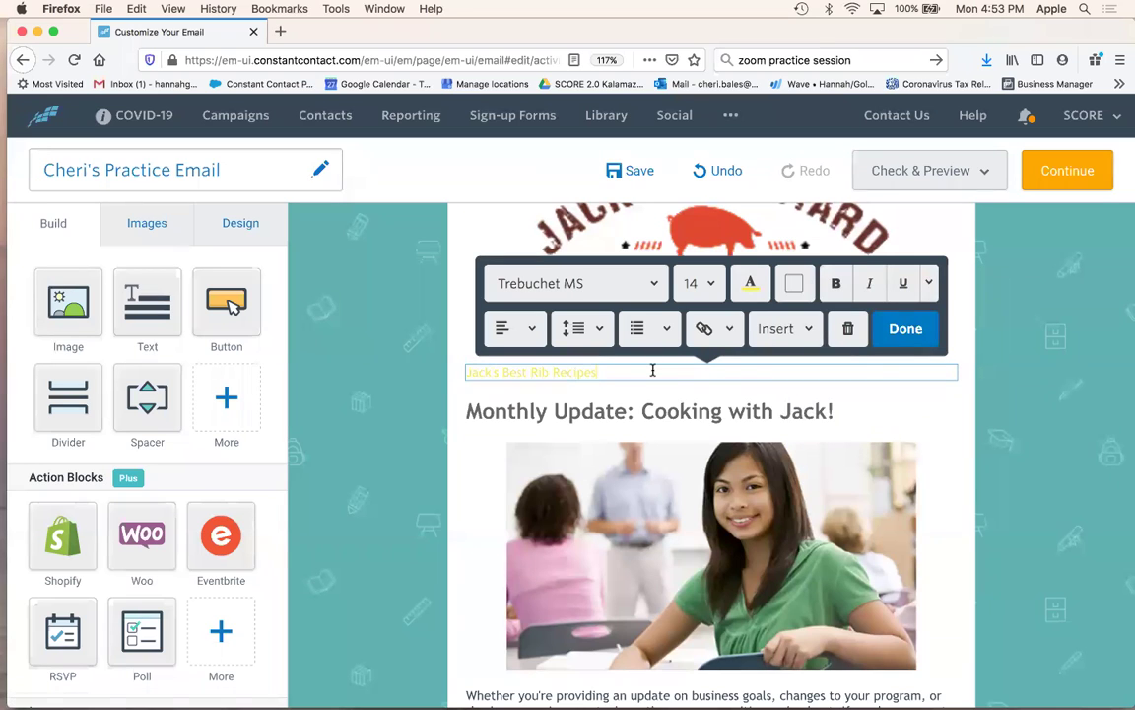
pyautogui.press('super+z')
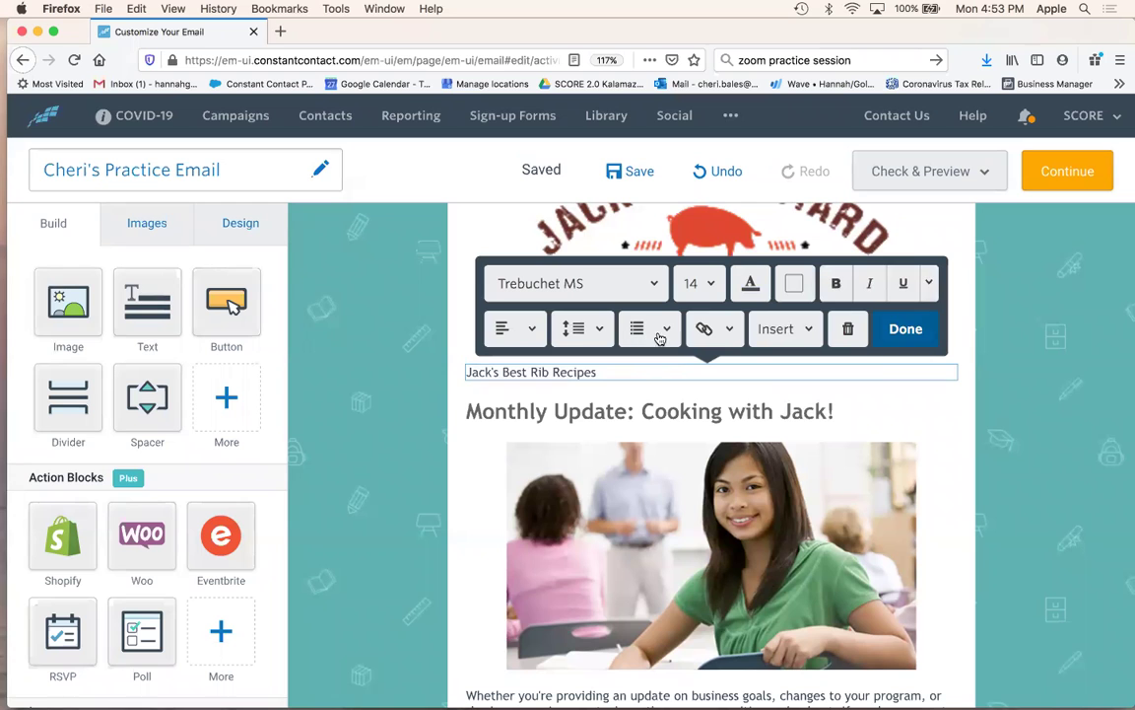
pyautogui.click(899, 329)
# Choose "Image - Left Hand Column GIF.gif" from the Email Creation Assets folder as the replacement for the classroom photo.
pyautogui.scroll(-4, 876, 352)
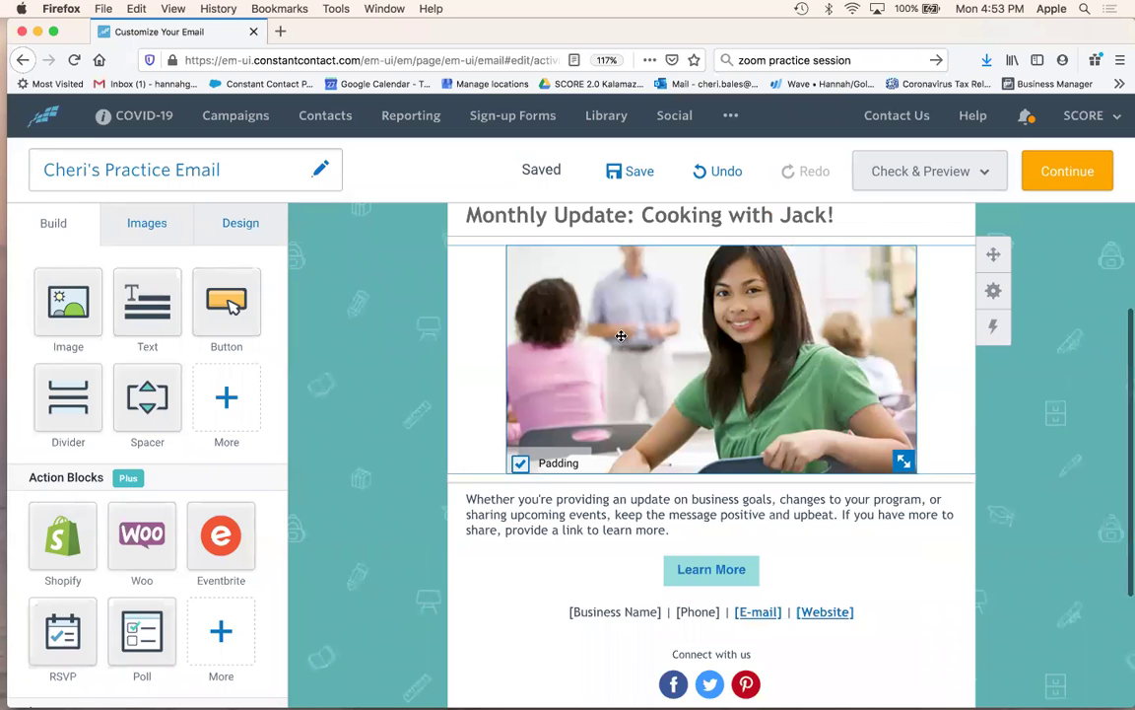
pyautogui.scroll(3, 703, 370)
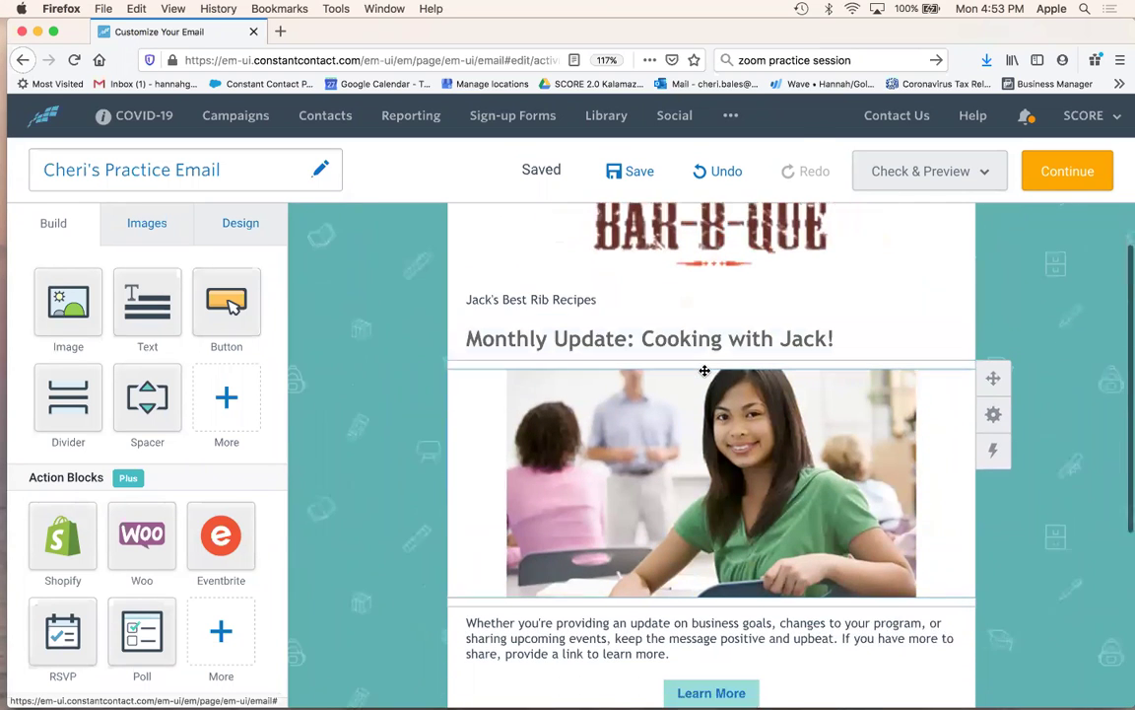
pyautogui.scroll(-1, 706, 399)
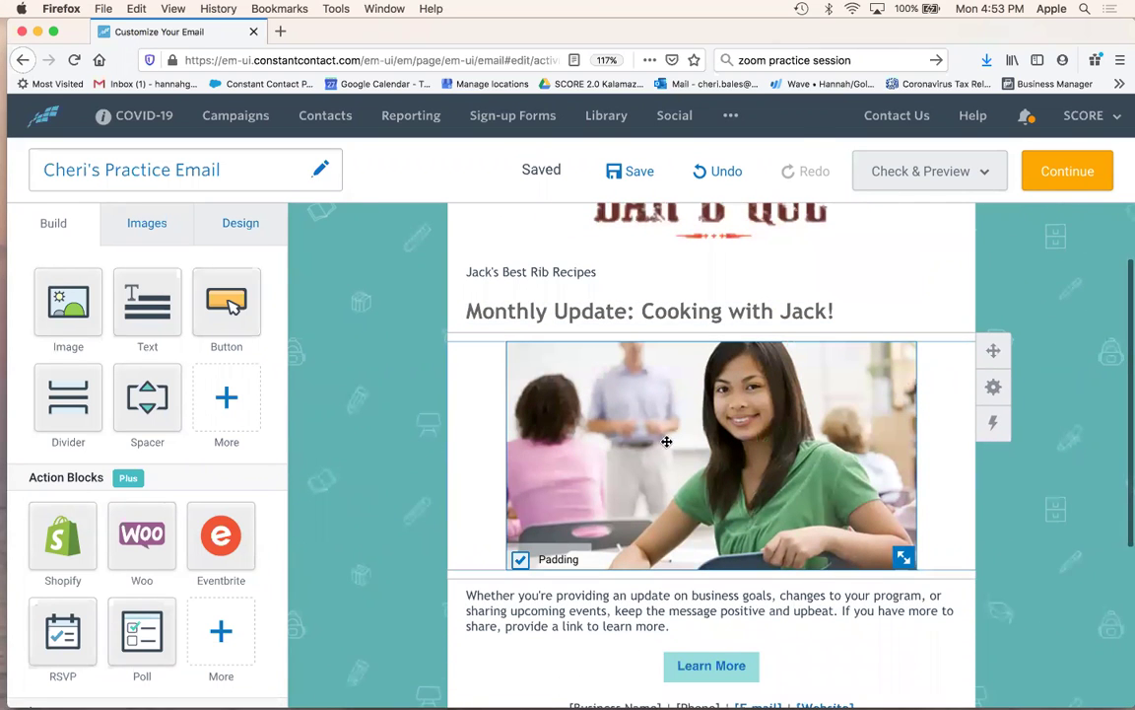
pyautogui.click(749, 424)
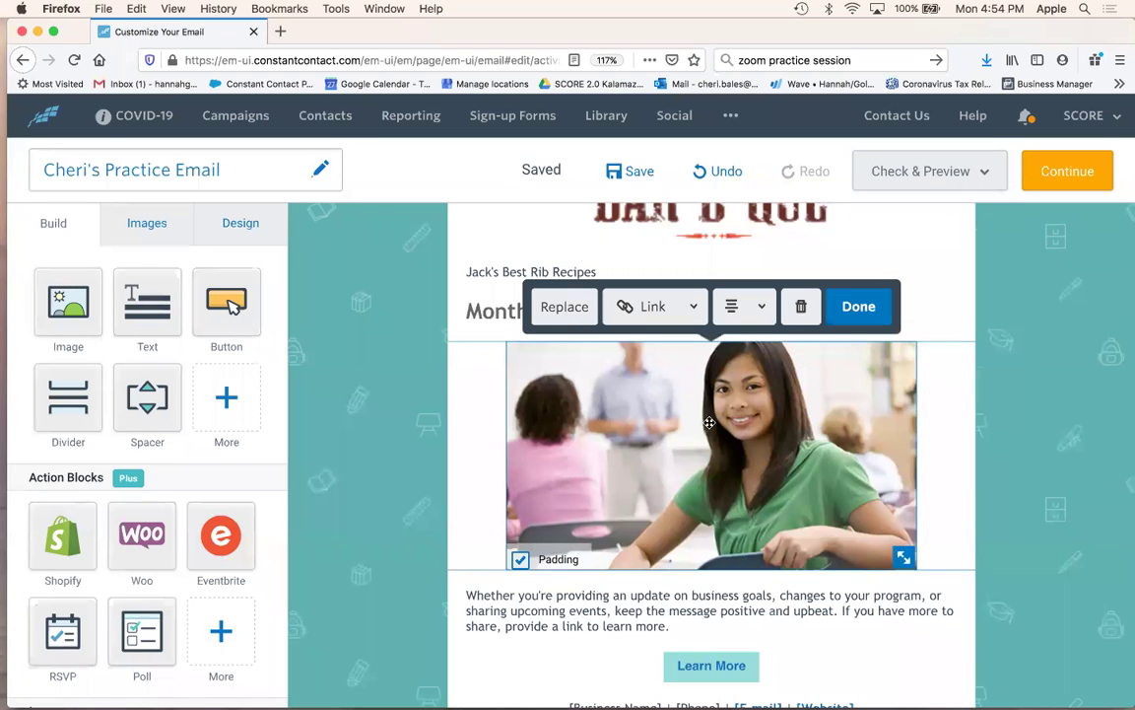
pyautogui.click(564, 307)
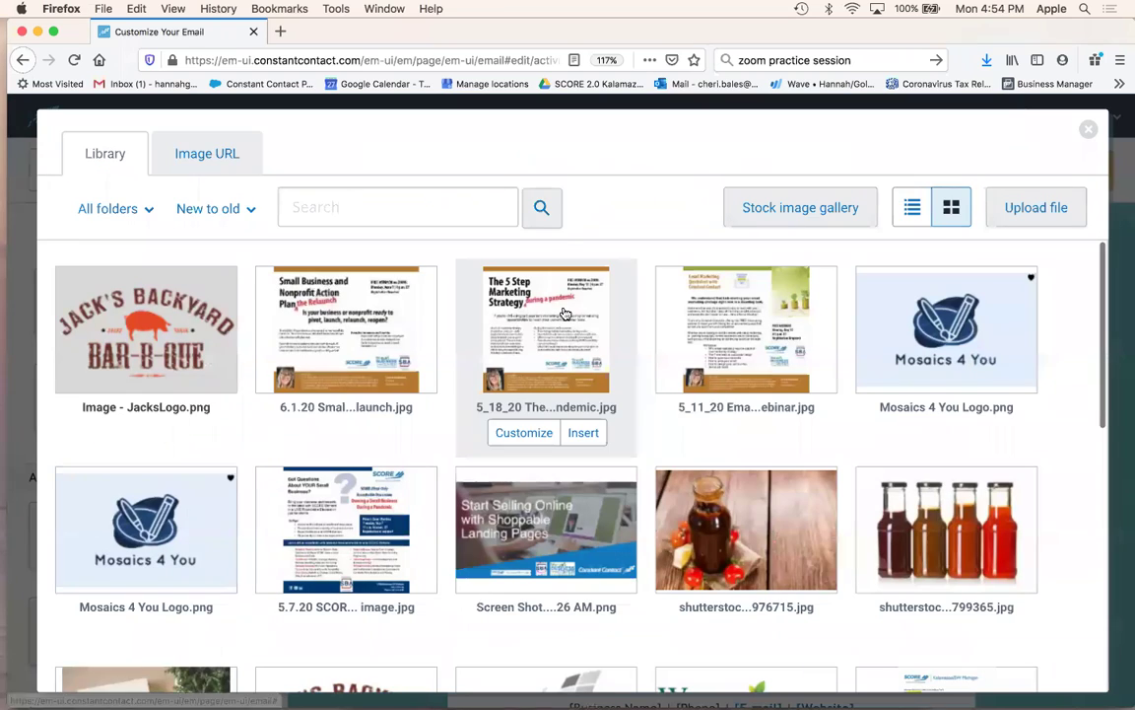
pyautogui.click(1037, 211)
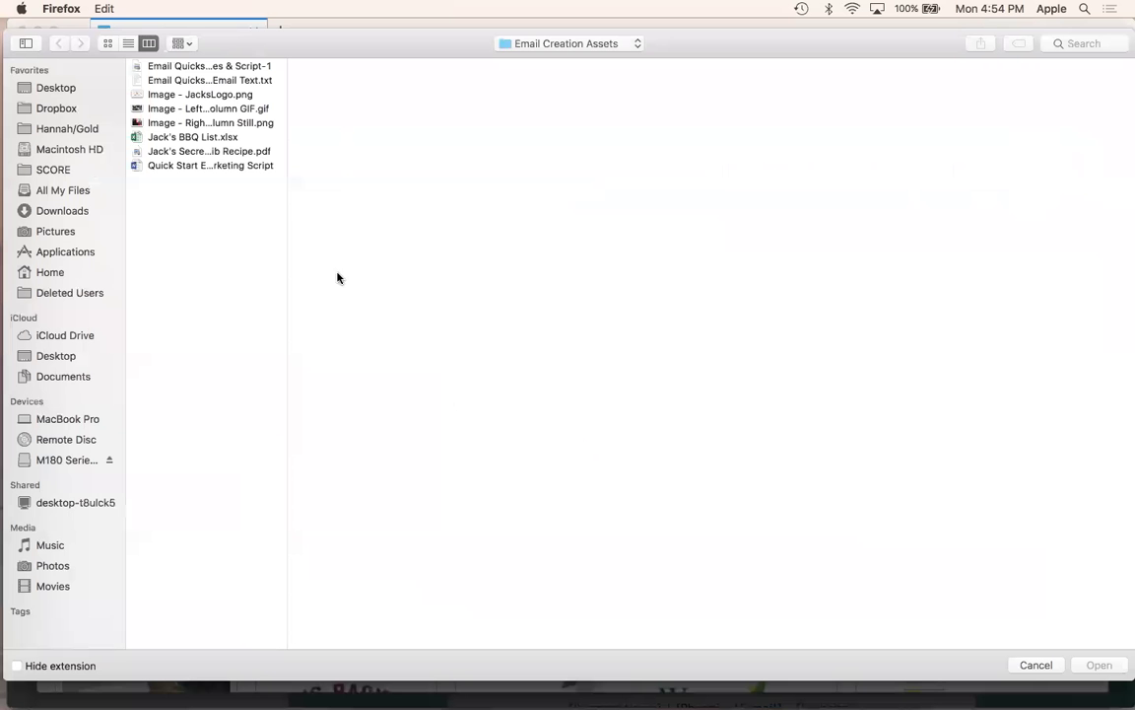
pyautogui.click(202, 112)
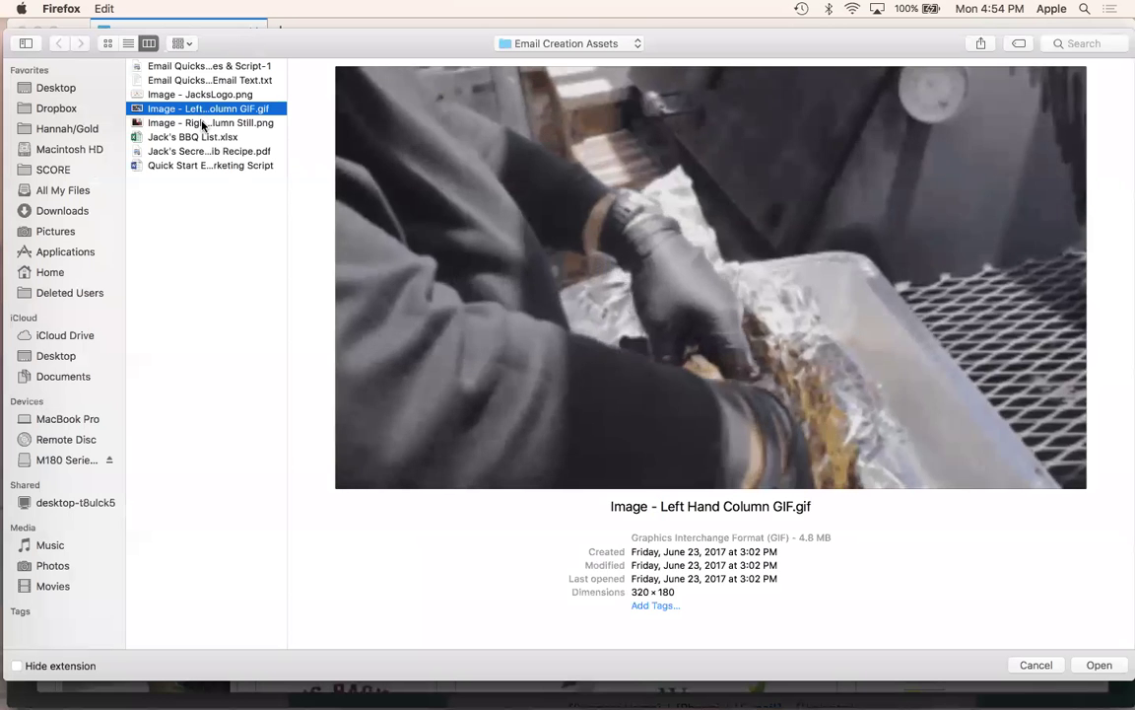
pyautogui.click(202, 124)
pyautogui.click(177, 108)
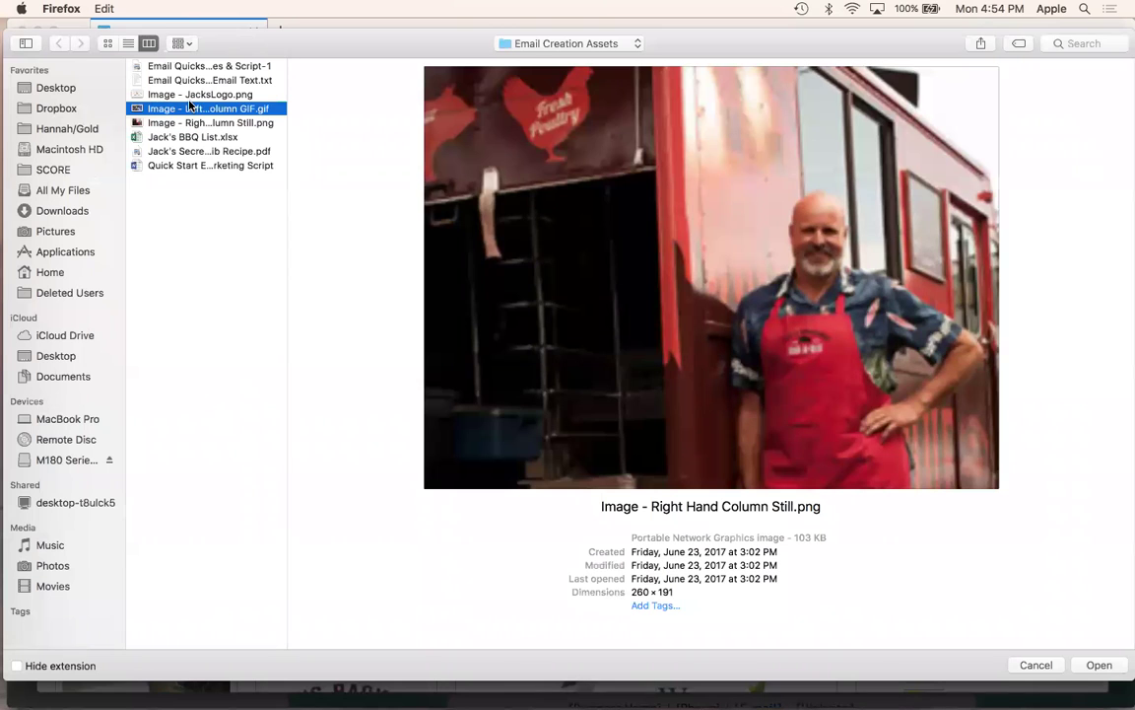
pyautogui.click(1094, 666)
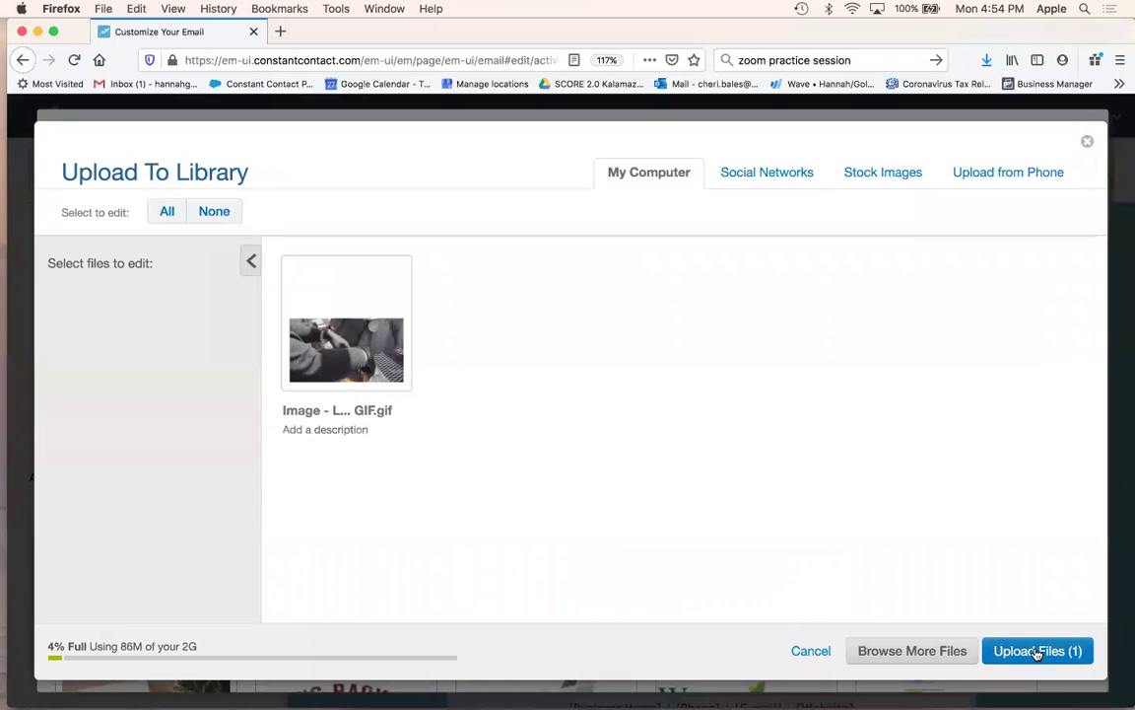
# Upload the chosen GIF to the image library and insert it in place of the classroom photo.
pyautogui.click(1037, 652)
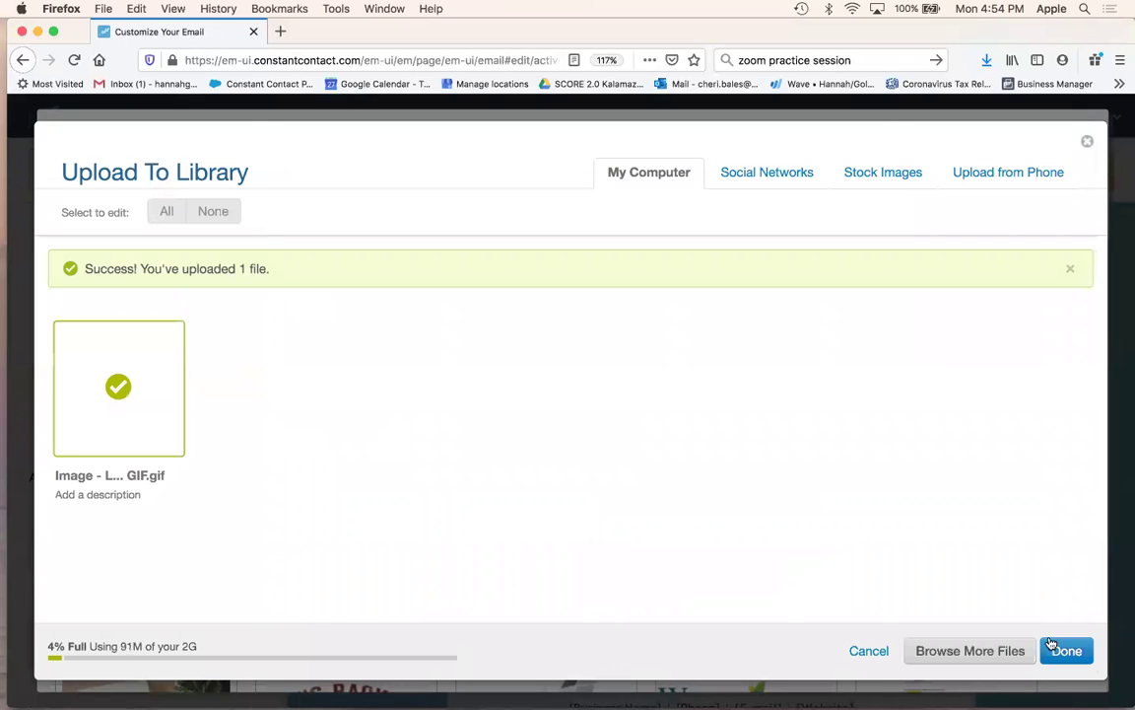
pyautogui.click(1064, 650)
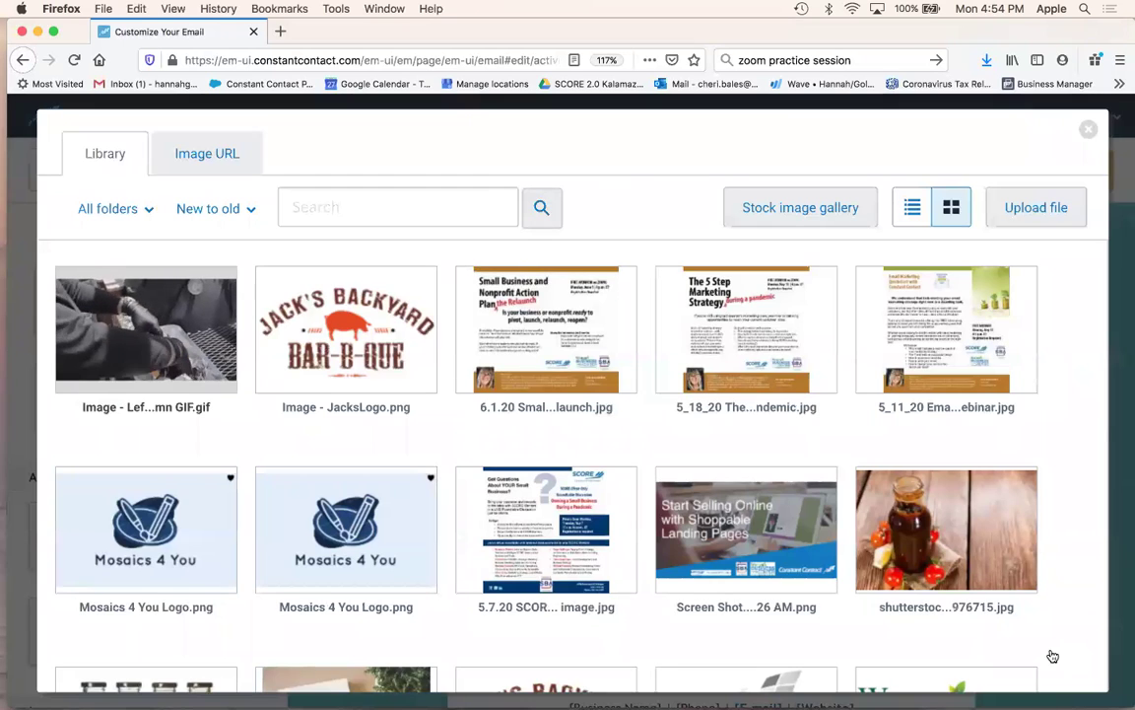
pyautogui.moveTo(197, 374)
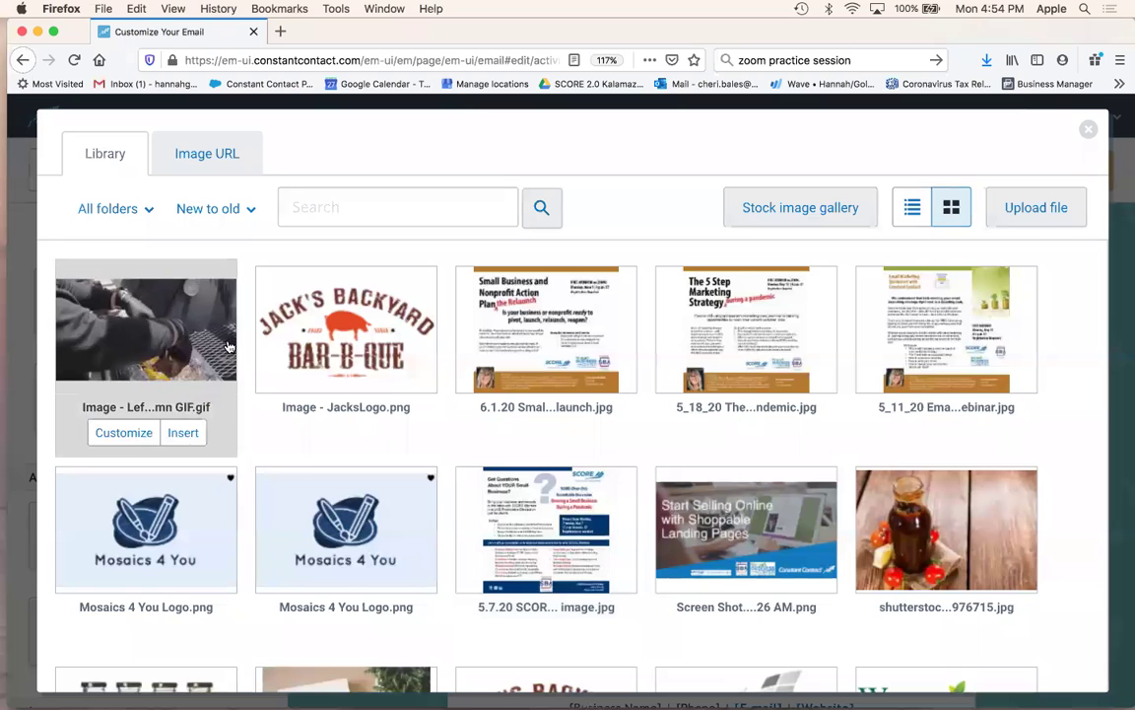
pyautogui.click(182, 433)
# Replace the placeholder paragraph below the GIF with "This month's cooking with Jack talks about…".
pyautogui.scroll(-5, 663, 559)
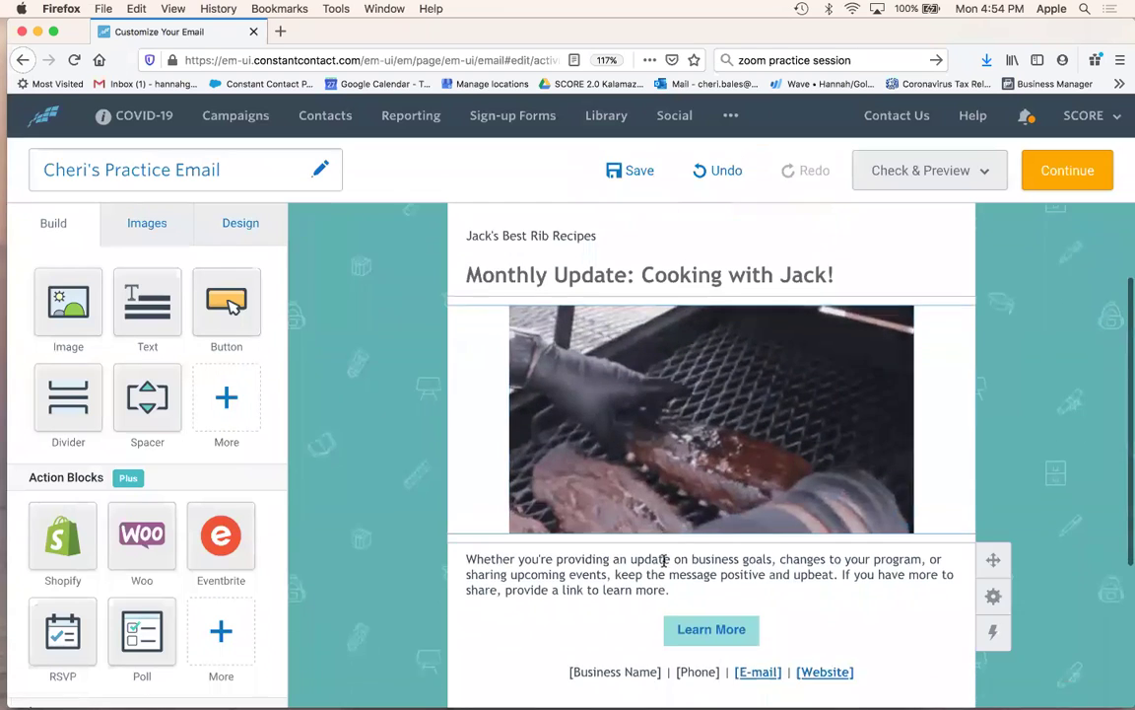
pyautogui.scroll(5, 664, 559)
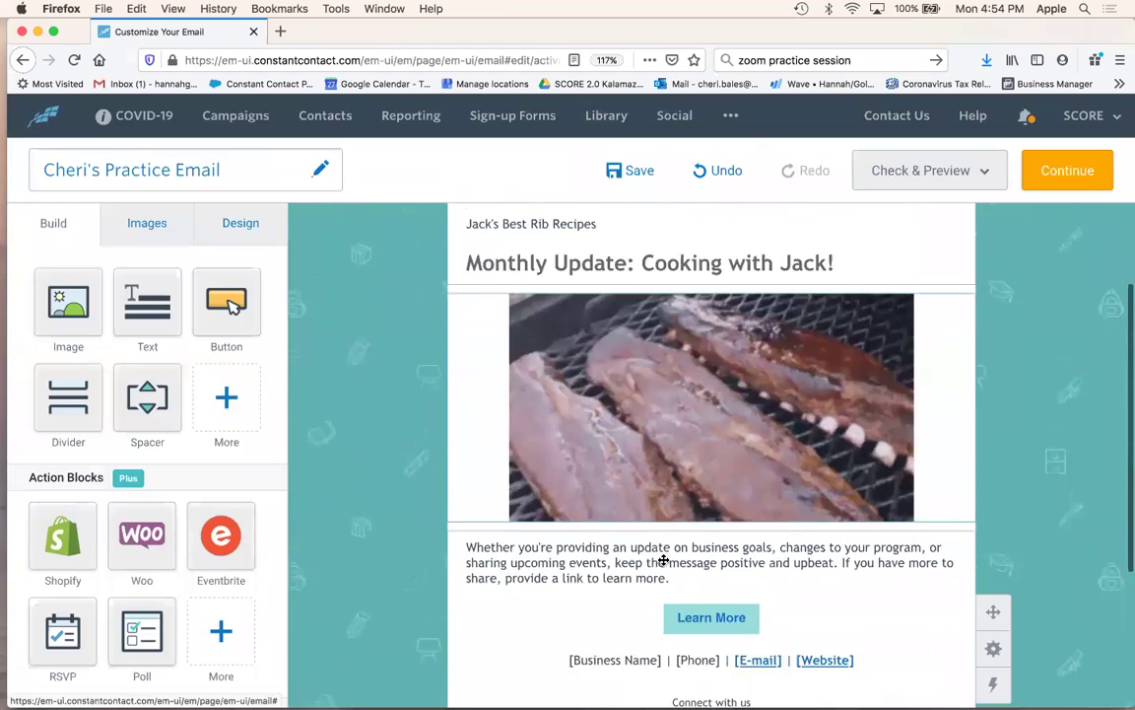
pyautogui.click(663, 569)
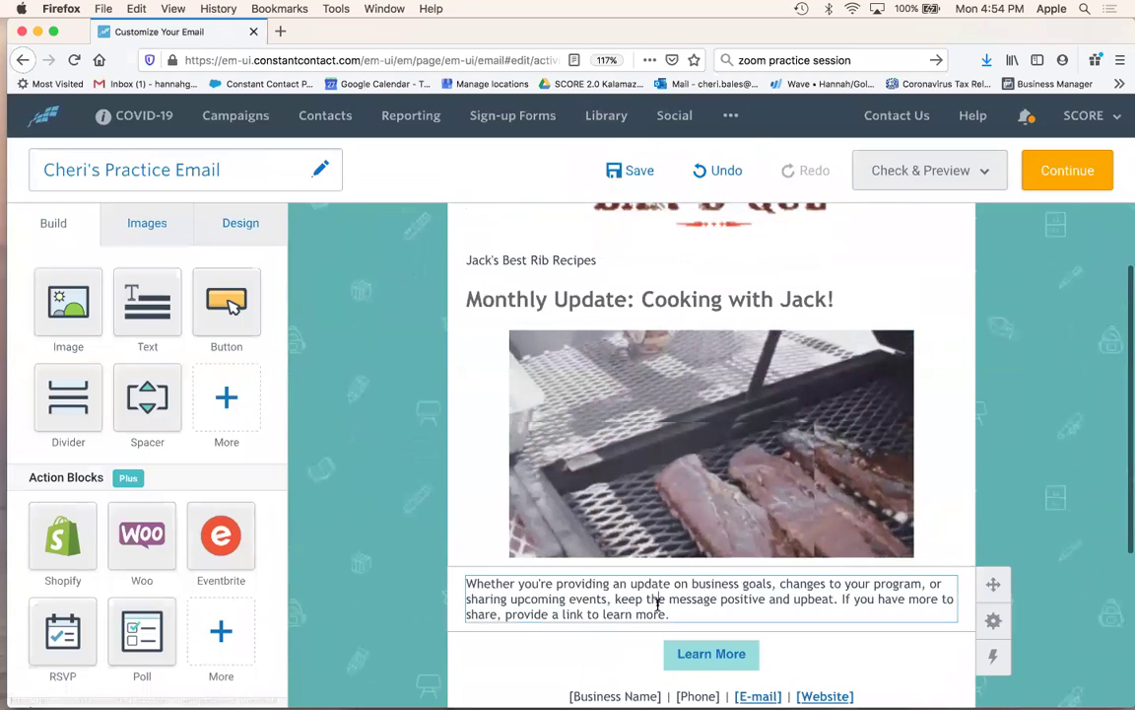
pyautogui.click(683, 598)
pyautogui.write('aTh')
pyautogui.press('super+a')
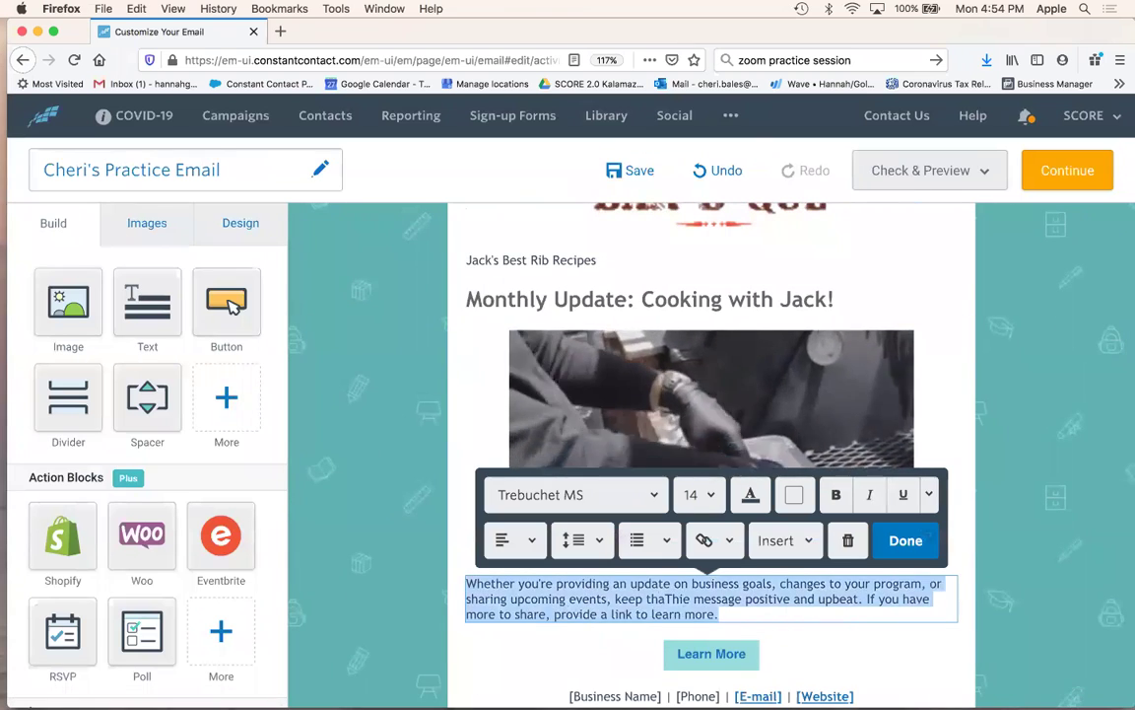
pyautogui.write('This mont')
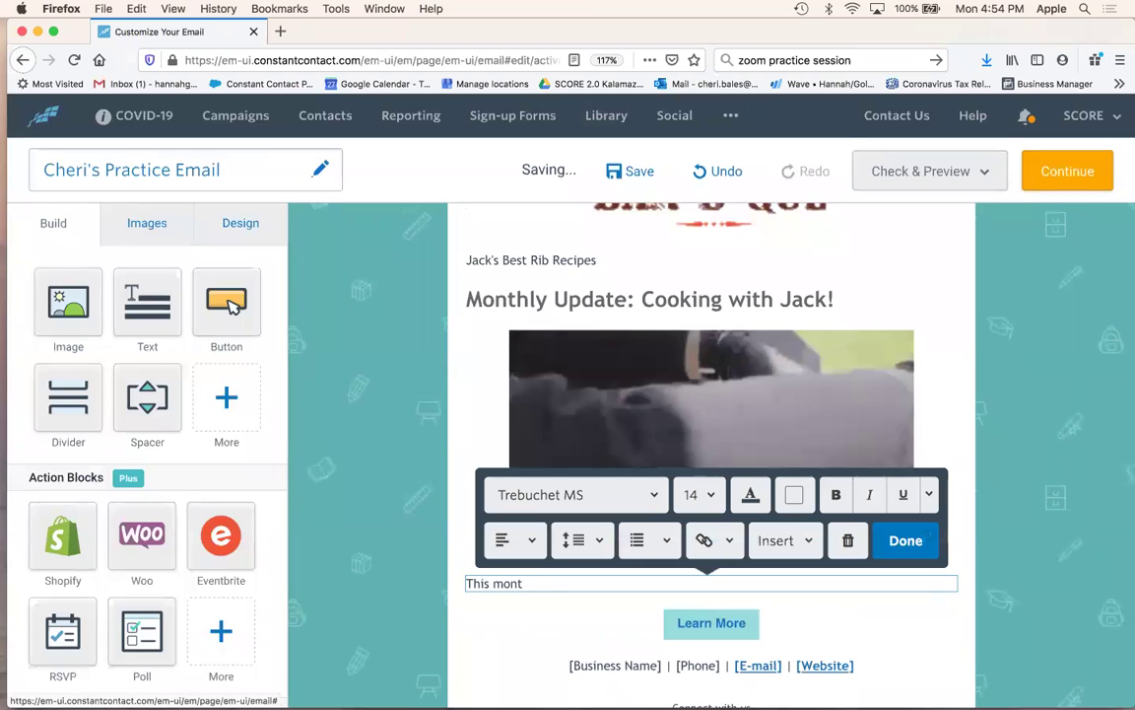
pyautogui.write("h's cooking with Jack talks")
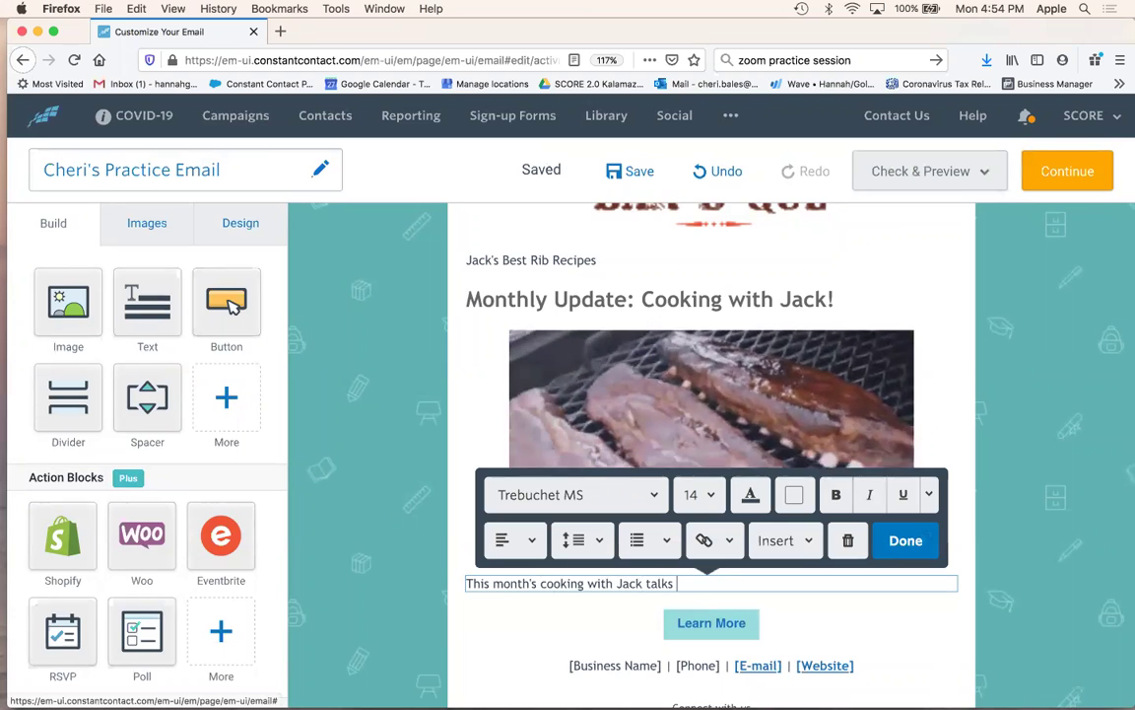
# Add the line "You can get your OWN Jacks Ribs by clicking our online ordering form below." followed by $$, $$$ and $$$$ on separate lines.
pyautogui.press('Return')
pyautogui.write('You can get your OWN Jacks Ribs by clicking our online ordering form below.')
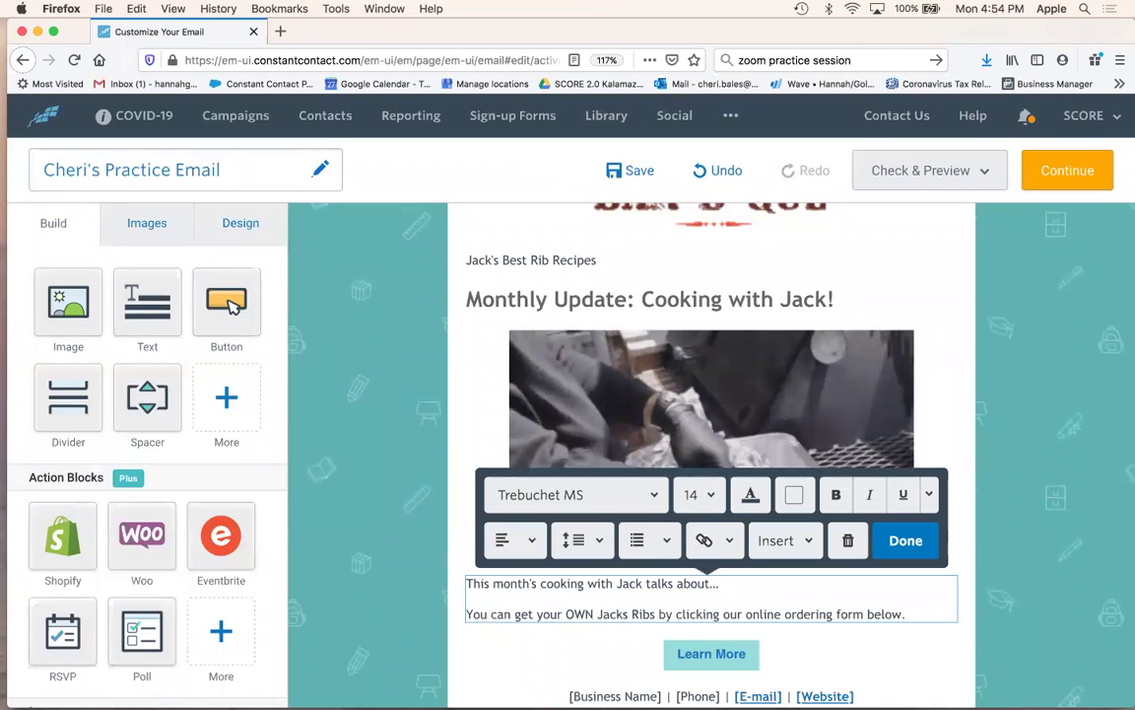
pyautogui.press('Return')
pyautogui.write('$$')
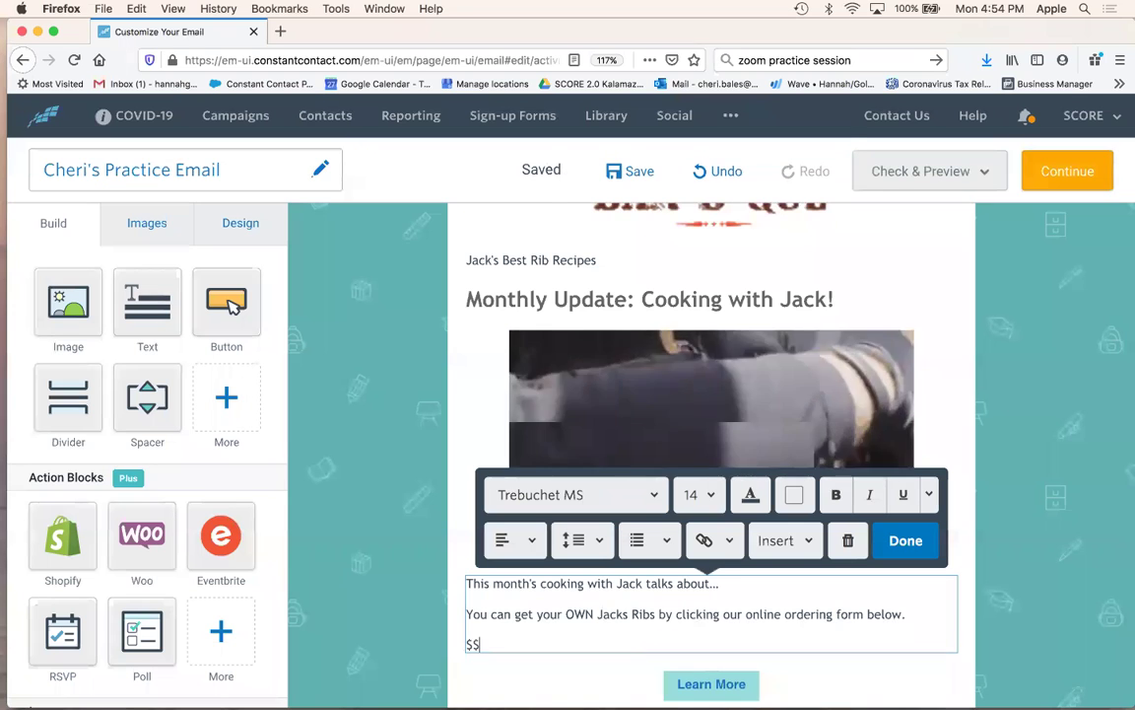
pyautogui.press('Return')
pyautogui.write('$$$')
pyautogui.press('Return')
pyautogui.write('$$$')
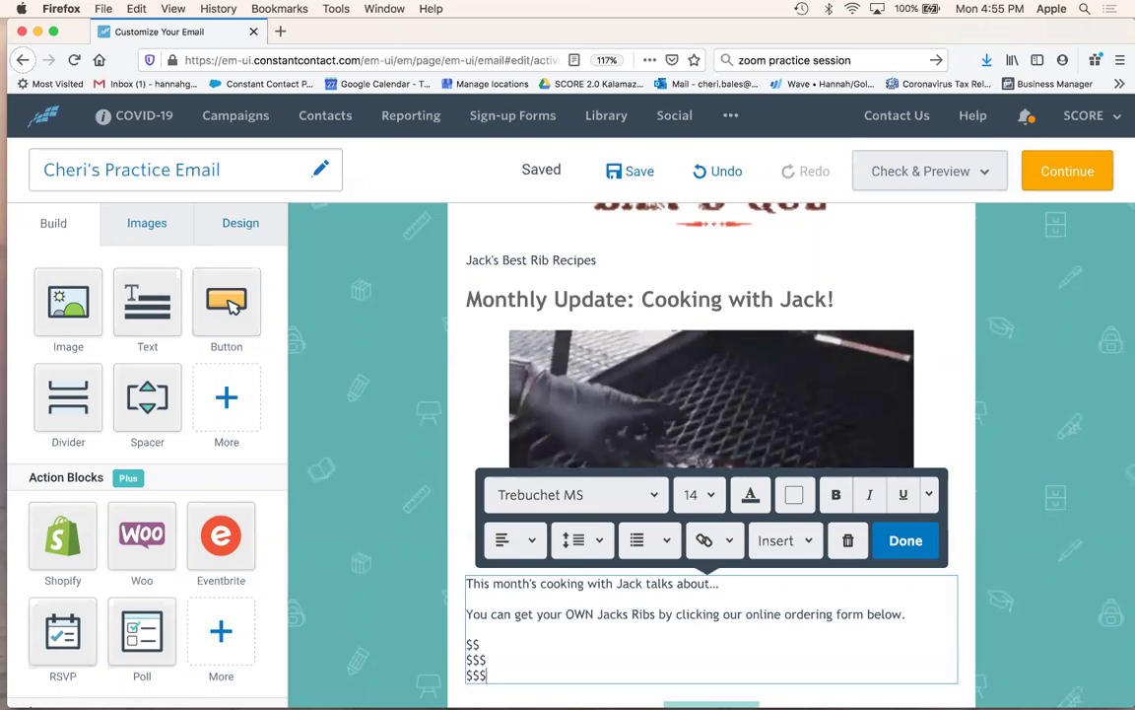
pyautogui.write('$')
# Select the three dollar-sign lines and finish editing the body text block below the GIF.
pyautogui.doubleClick(474, 645)
pyautogui.moveTo(474, 645); pyautogui.dragTo(511, 671)
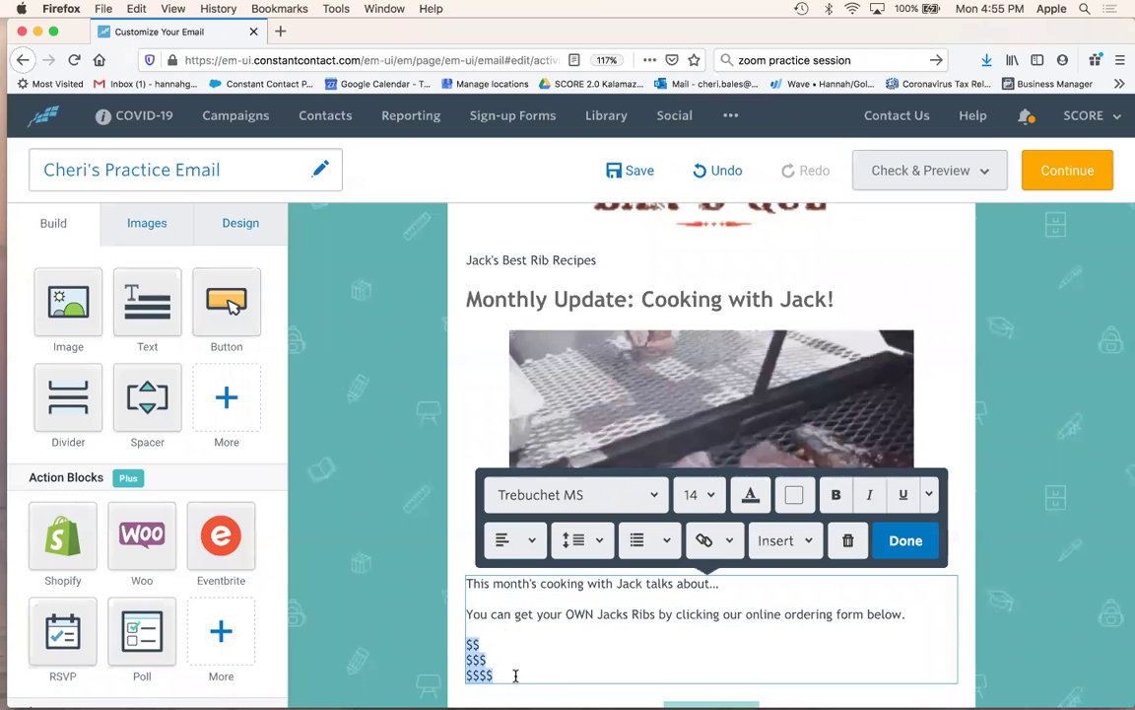
pyautogui.scroll(-5, 514, 675)
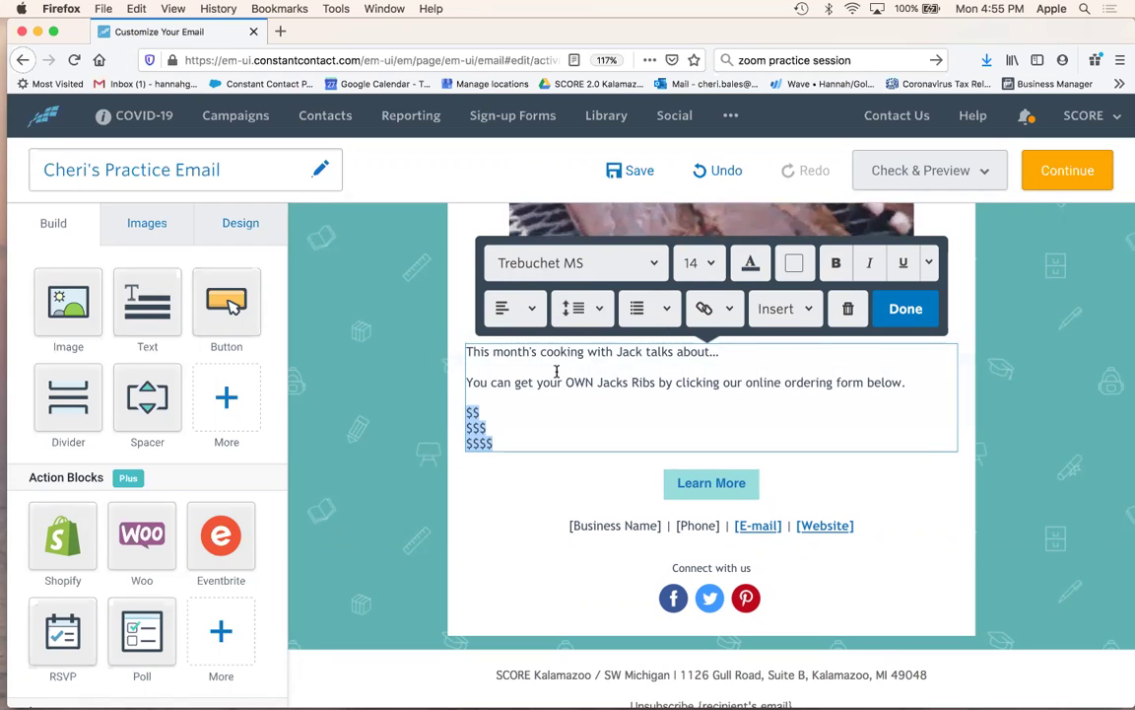
pyautogui.click(905, 309)
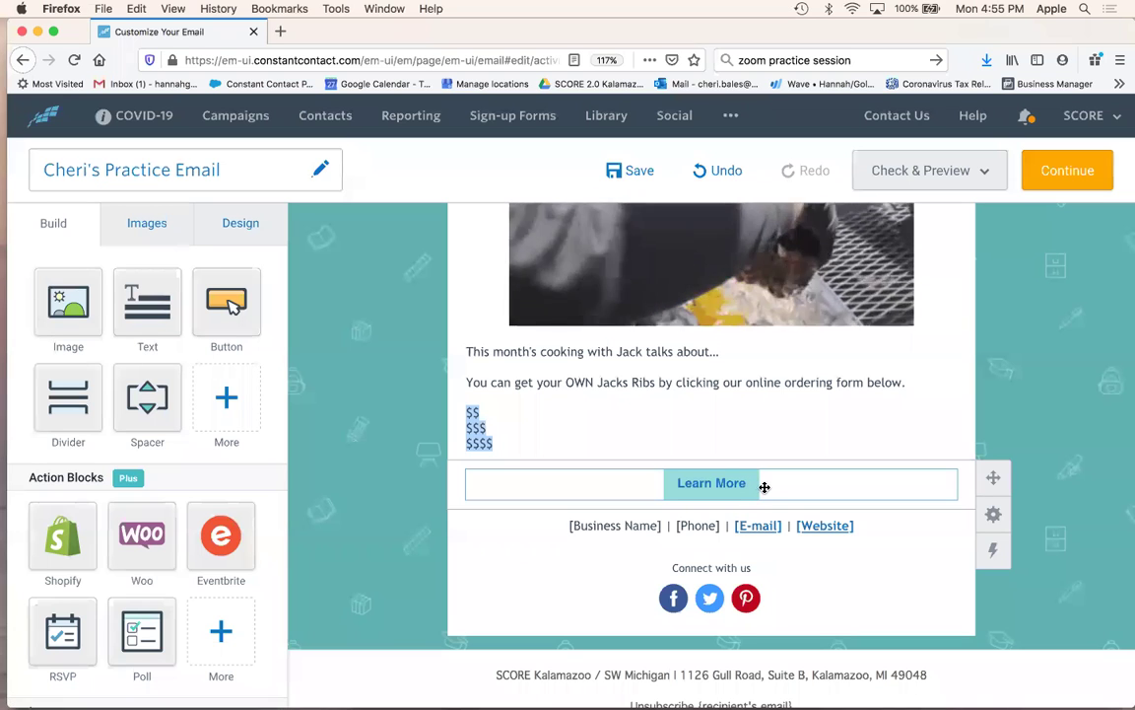
# Link the Learn More button to the web page swmi.score.org, keeping its display text and leaving click segmentation off.
pyautogui.click(764, 486)
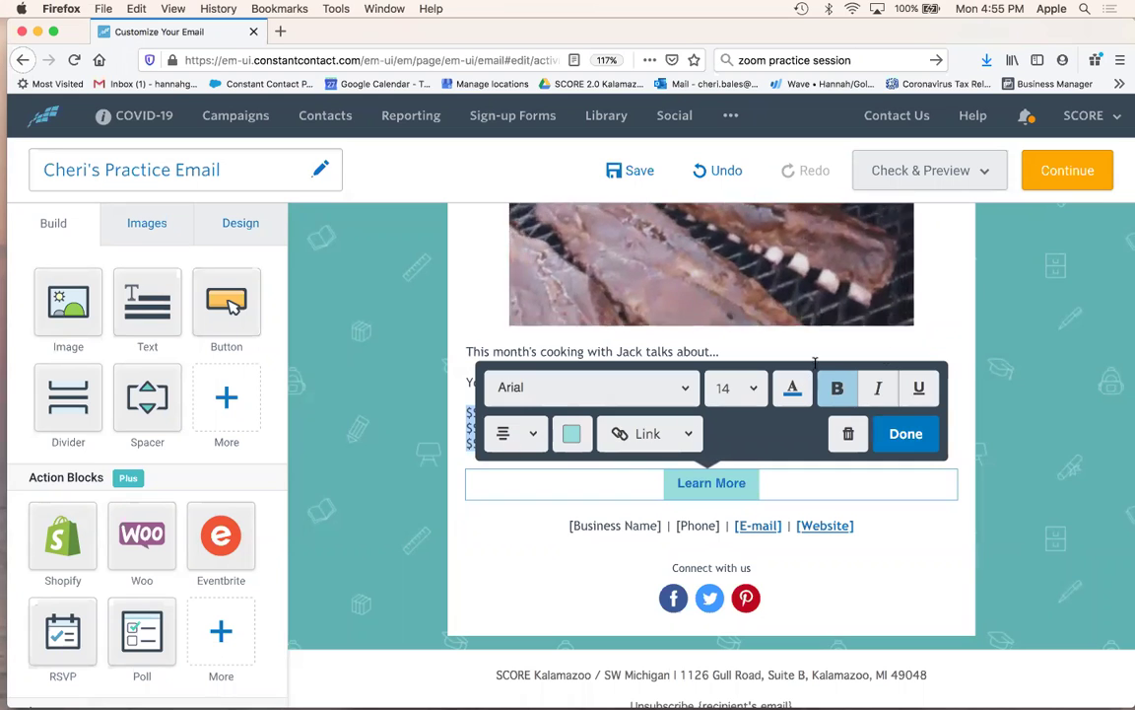
pyautogui.click(670, 439)
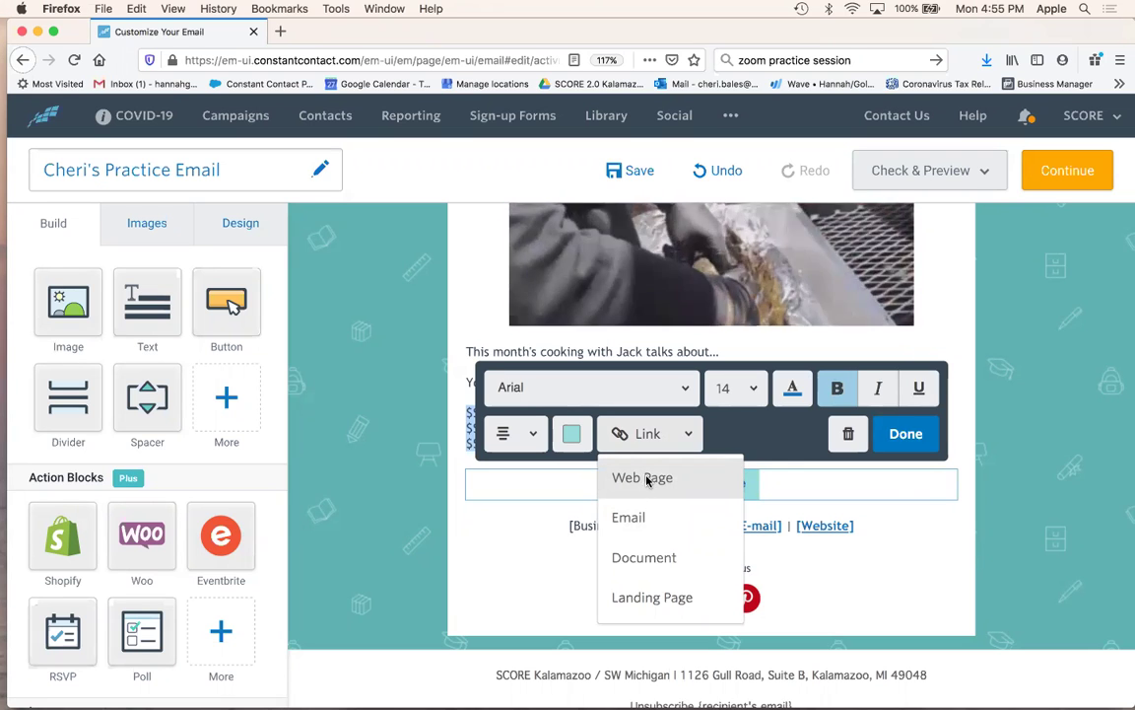
pyautogui.click(647, 480)
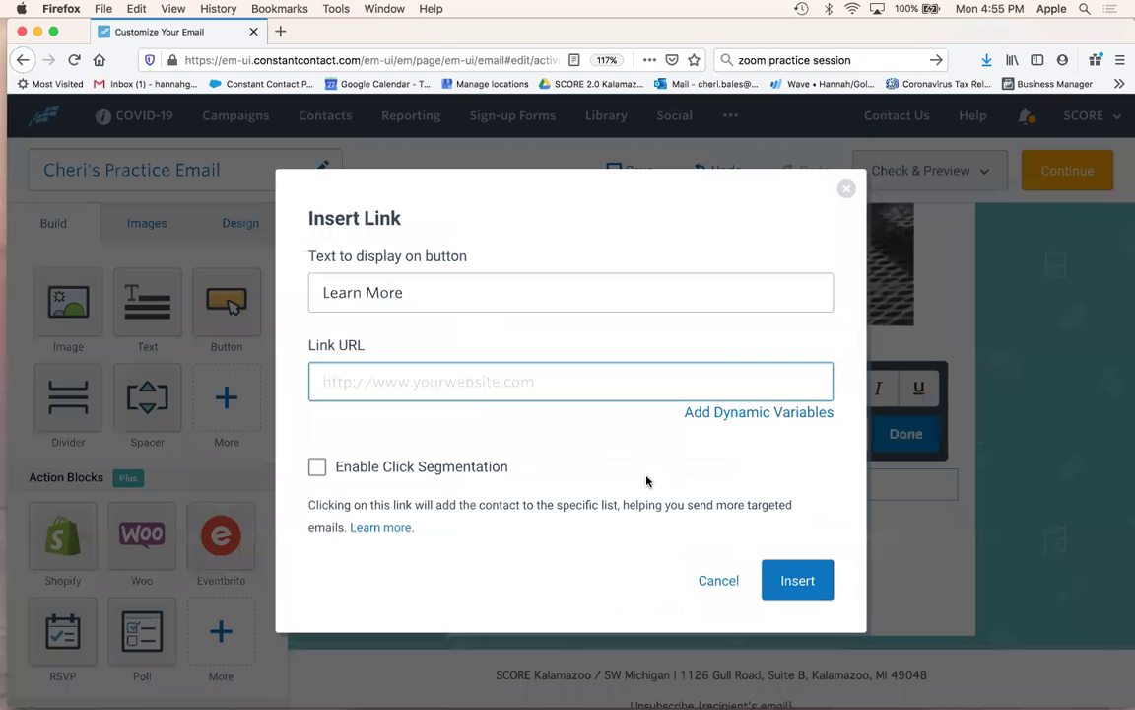
pyautogui.click(373, 387)
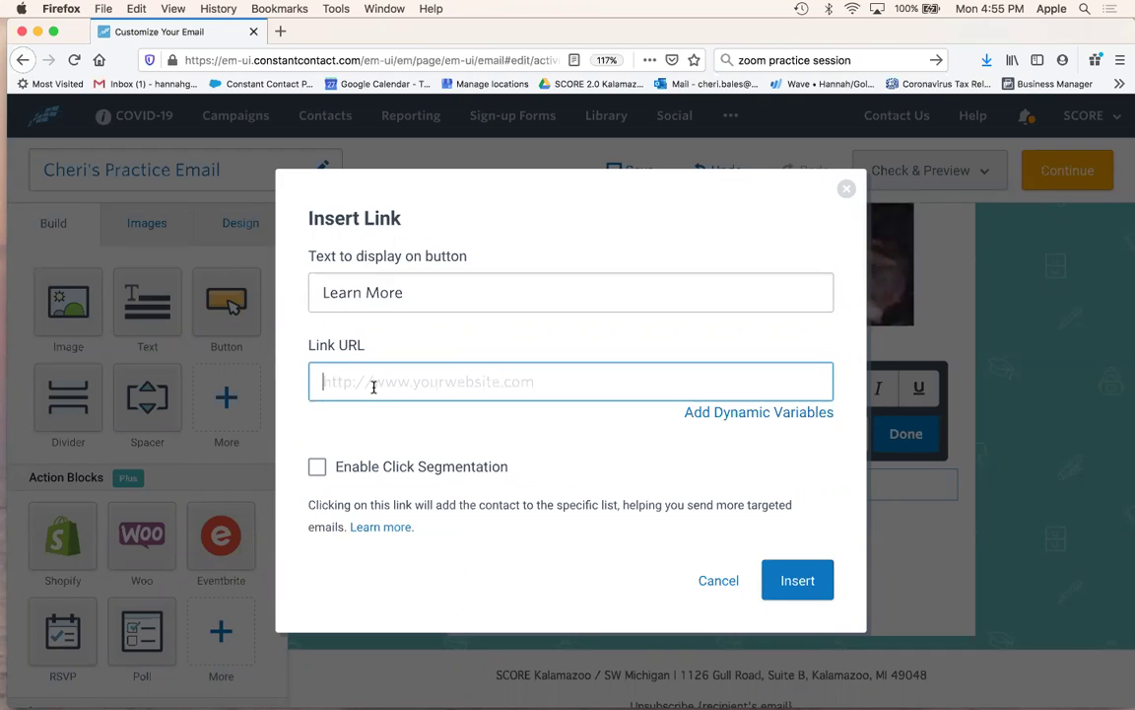
pyautogui.write('swmi.')
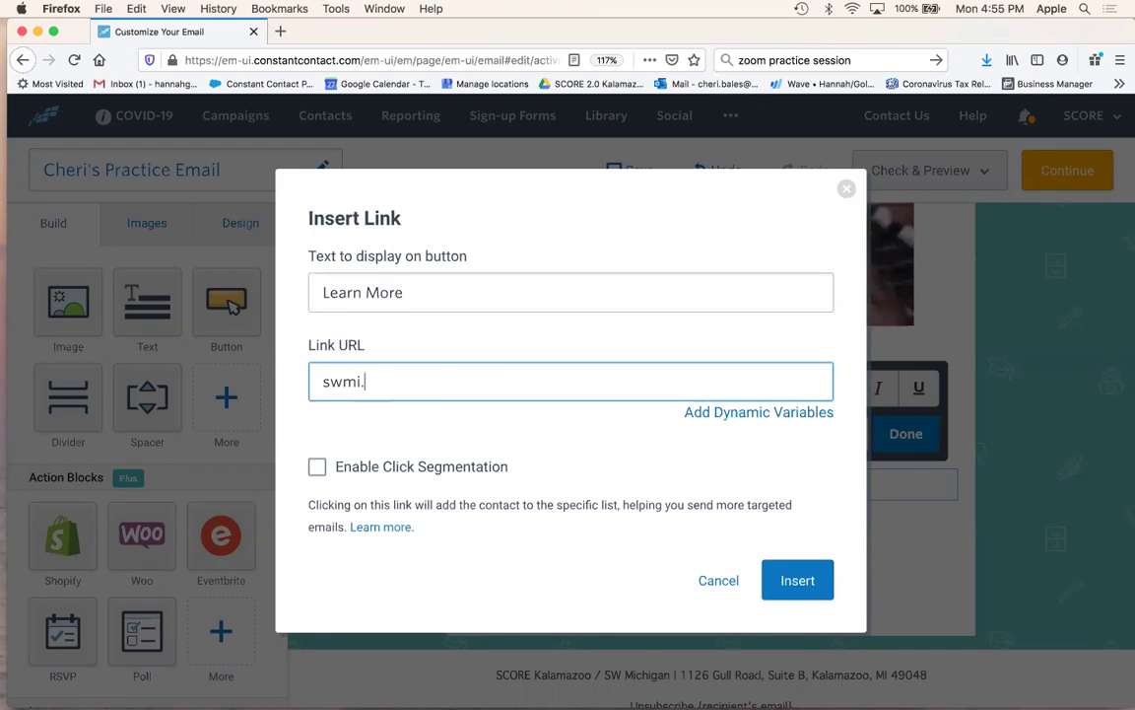
pyautogui.click(414, 469)
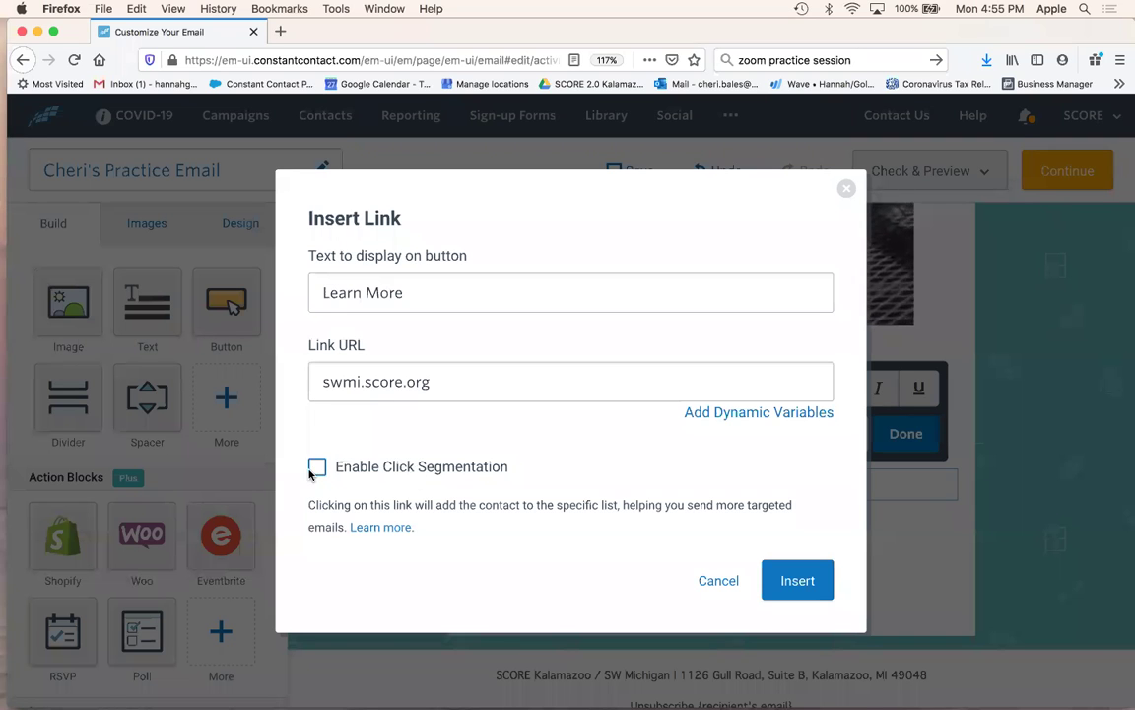
pyautogui.click(800, 581)
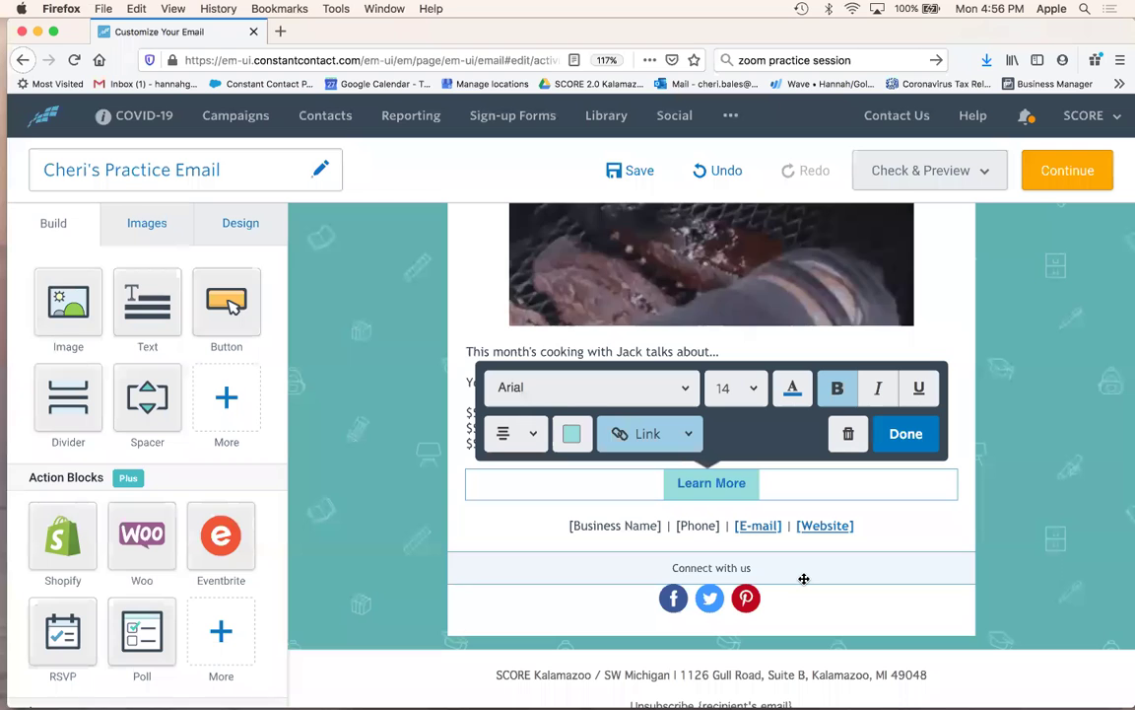
pyautogui.click(901, 441)
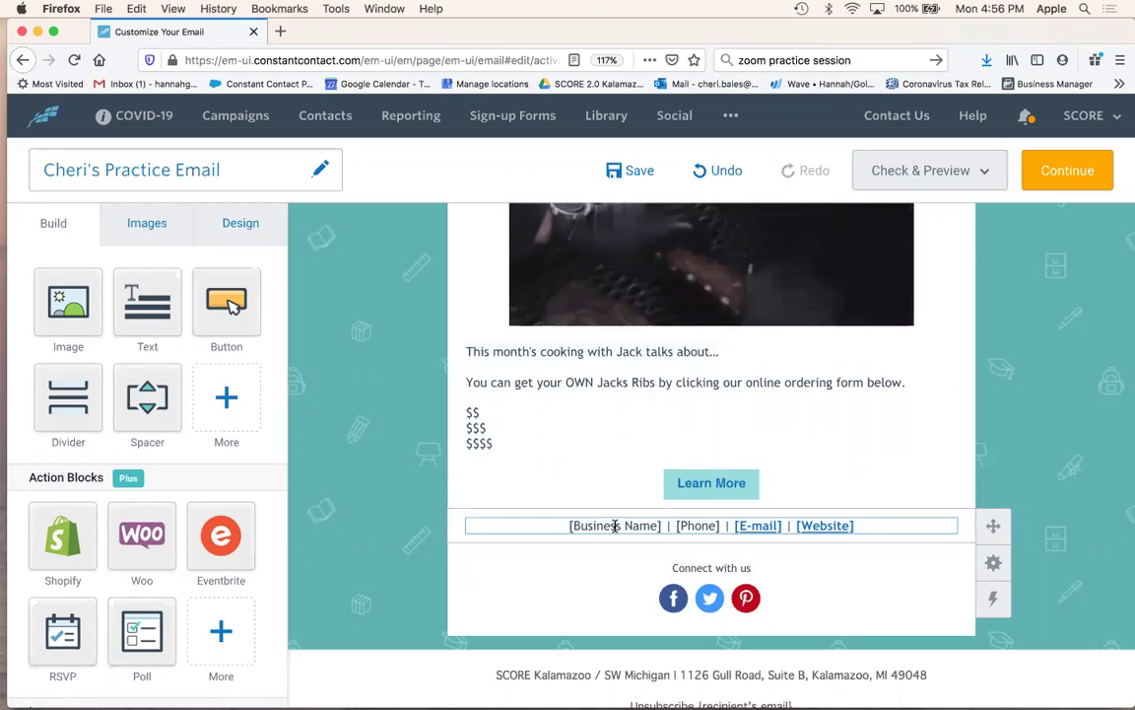
# Review the Facebook, Twitter and Pinterest page links in the settings of the social icons block below "Connect with us".
pyautogui.scroll(-2, 570, 551)
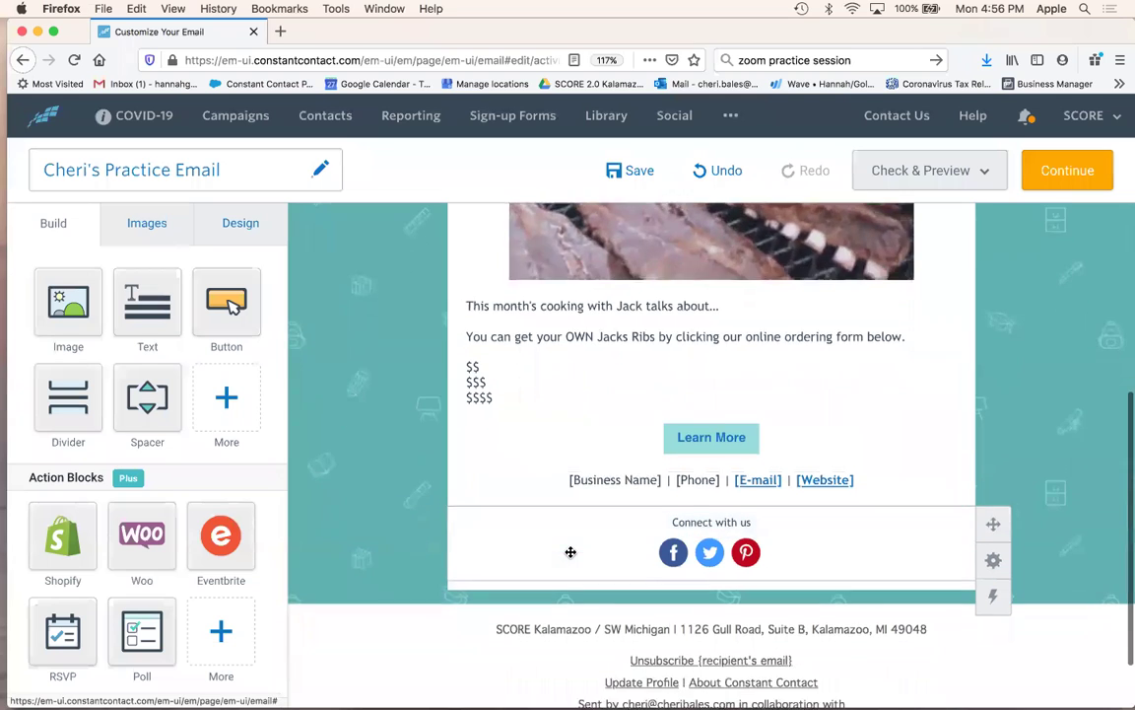
pyautogui.scroll(-2, 571, 552)
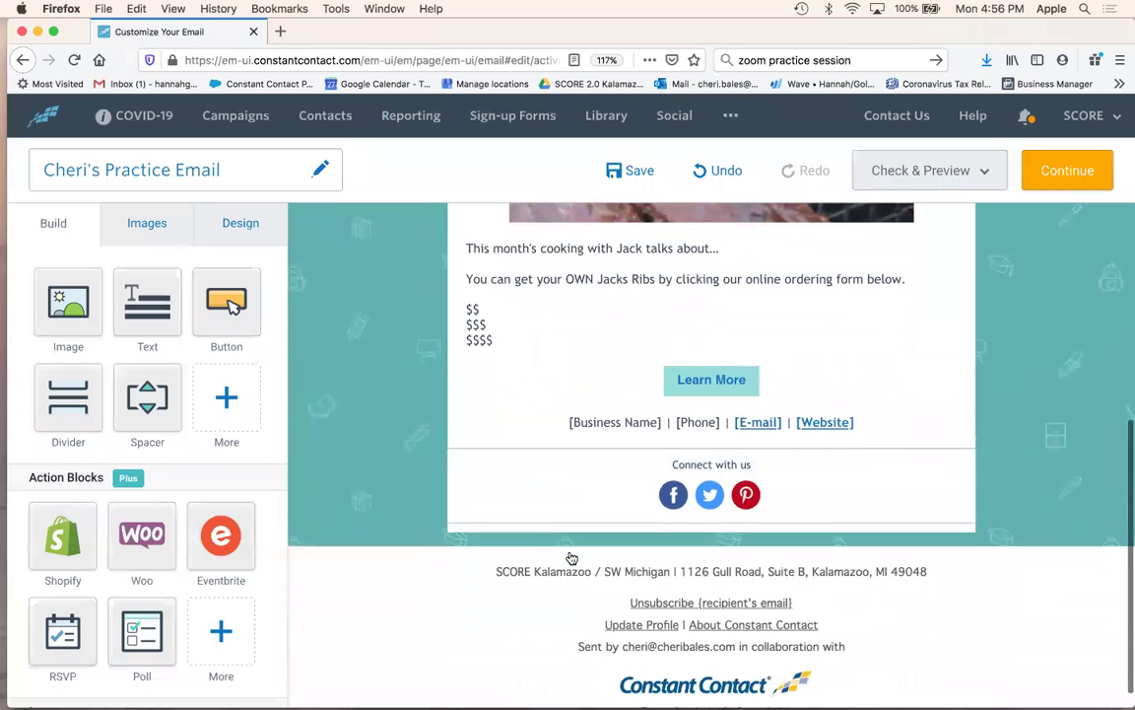
pyautogui.click(672, 495)
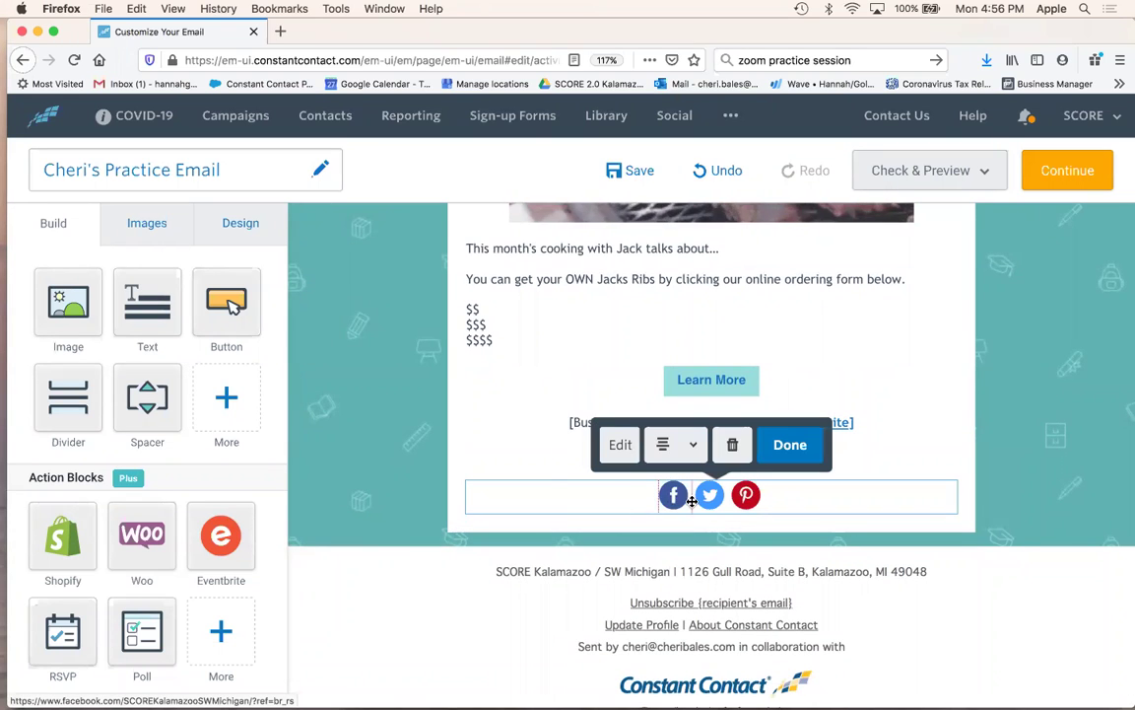
pyautogui.click(620, 446)
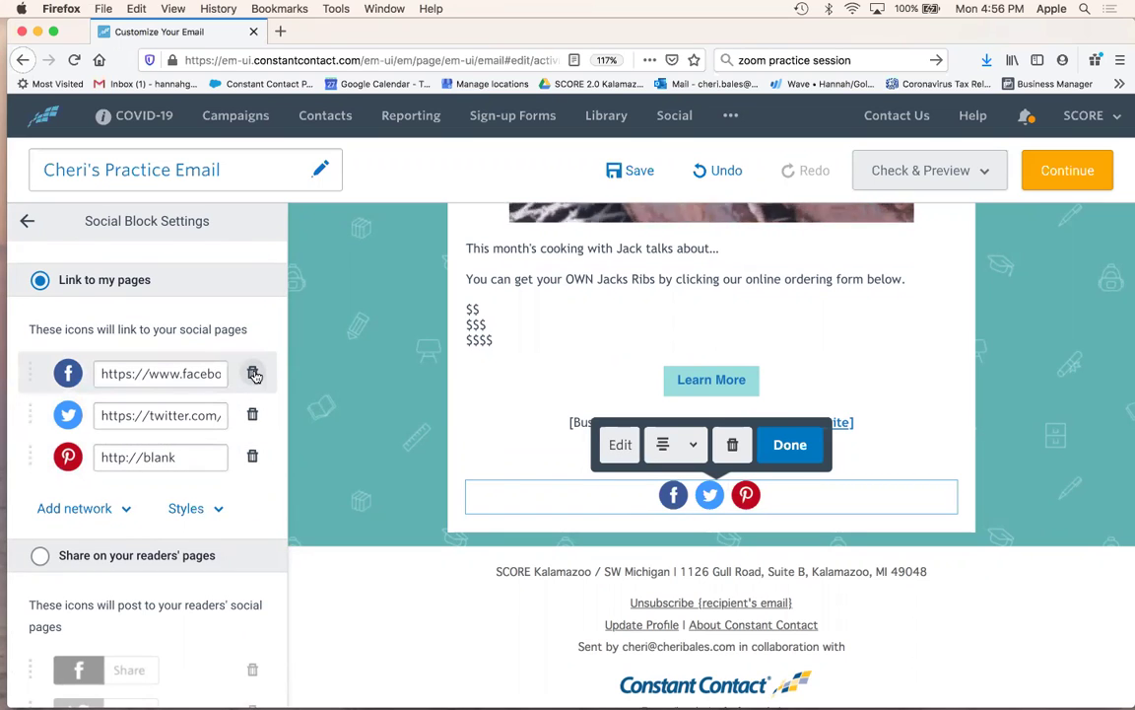
pyautogui.click(192, 372)
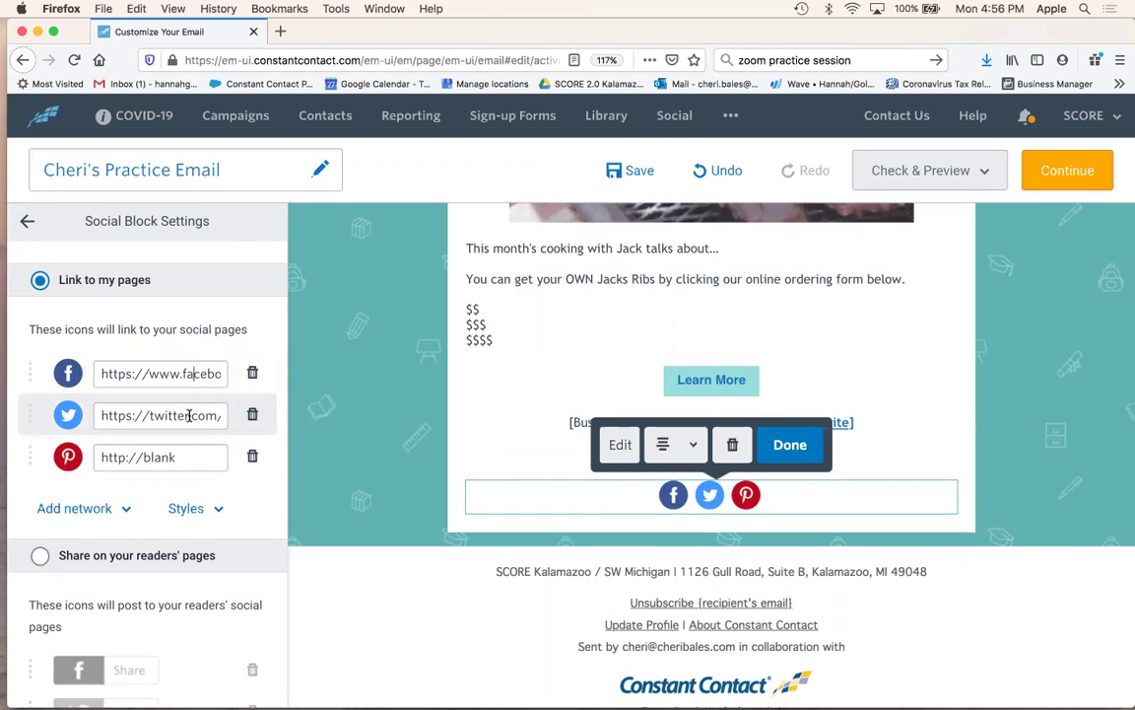
pyautogui.scroll(-2, 192, 414)
pyautogui.scroll(2, 197, 414)
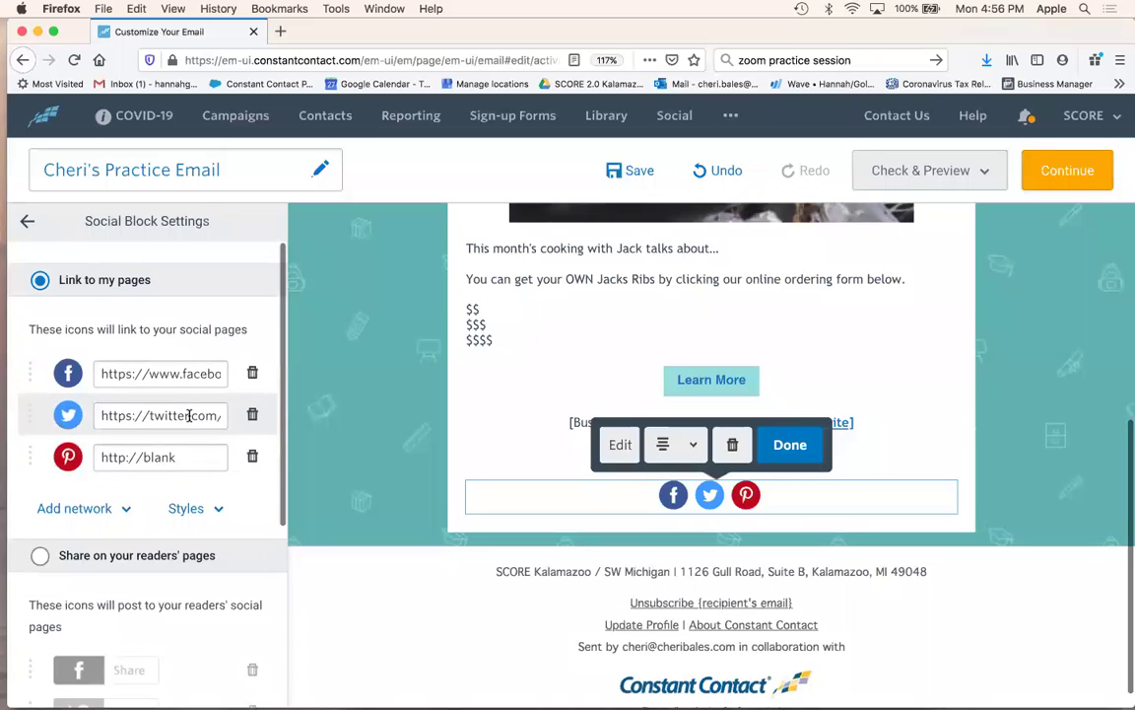
pyautogui.click(991, 323)
# Preview the whole email in its desktop layout.
pyautogui.scroll(10, 976, 335)
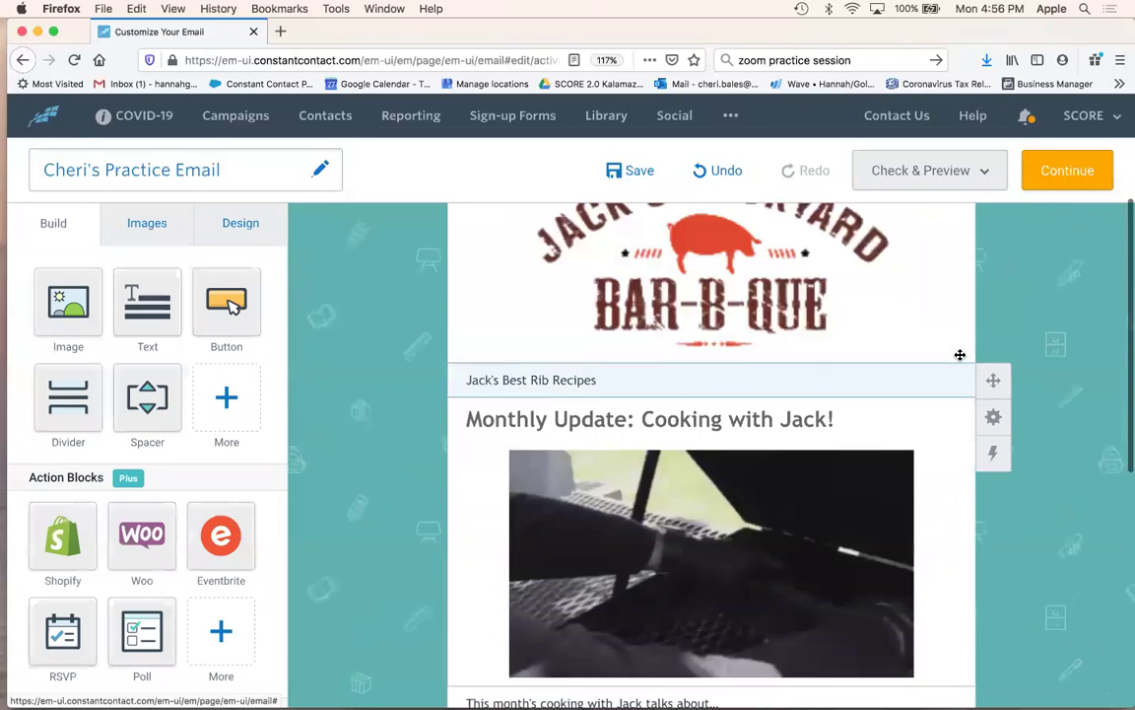
pyautogui.click(932, 173)
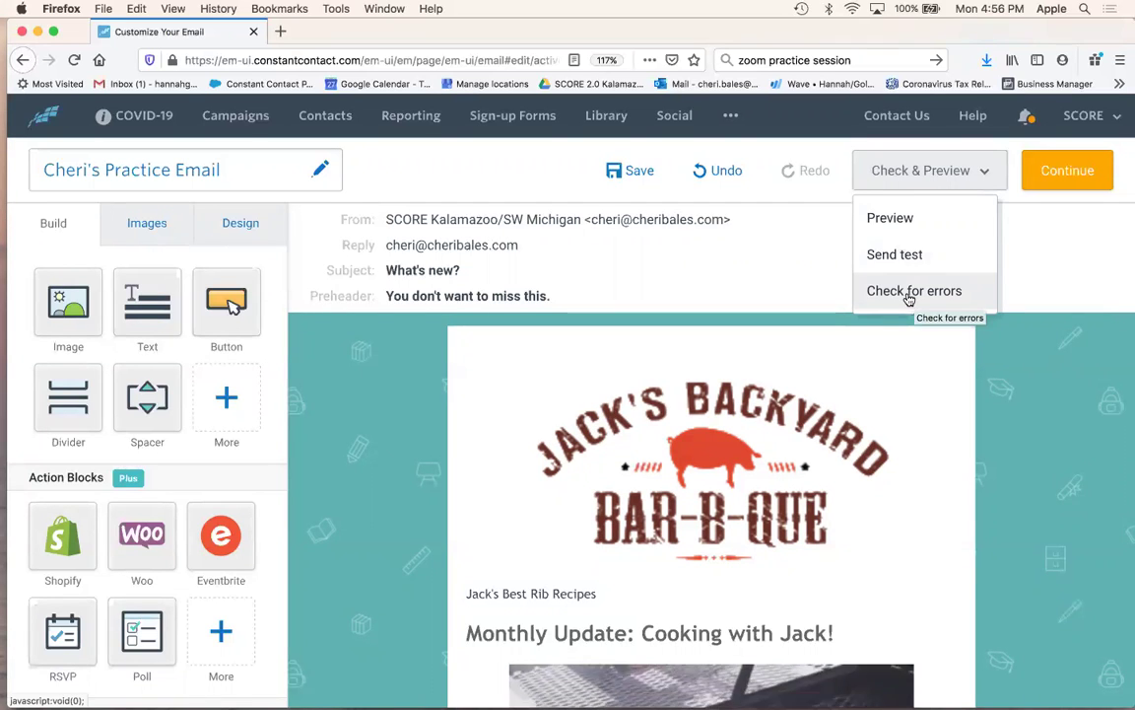
pyautogui.click(892, 221)
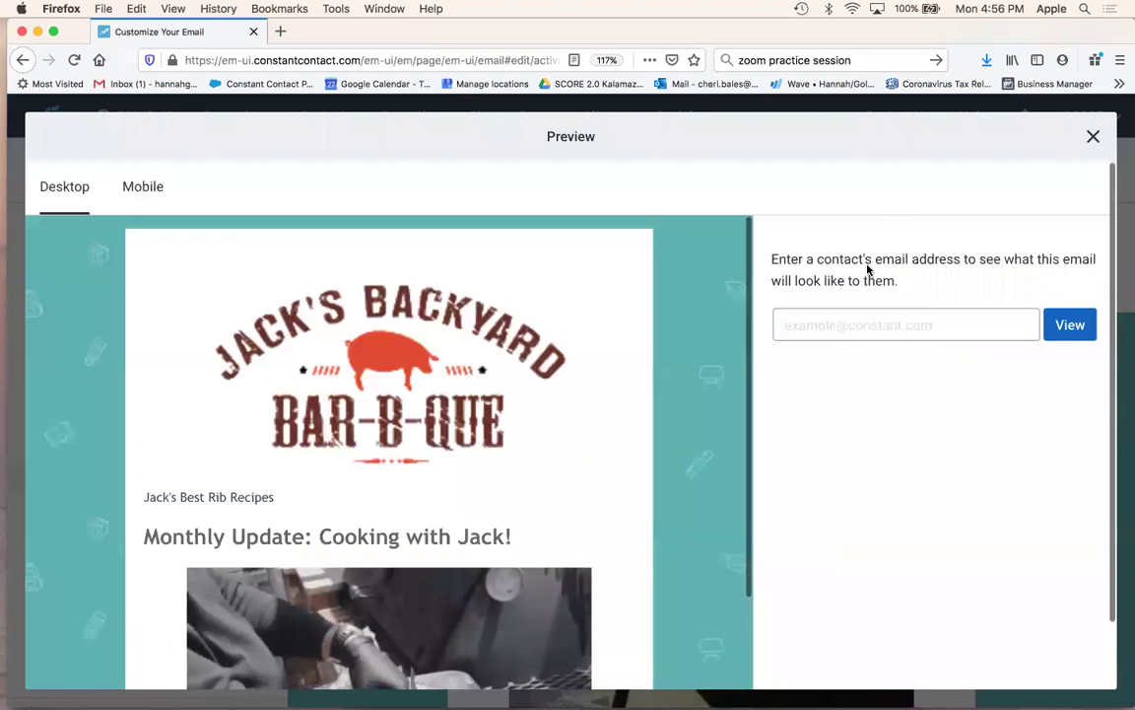
pyautogui.scroll(-10, 580, 366)
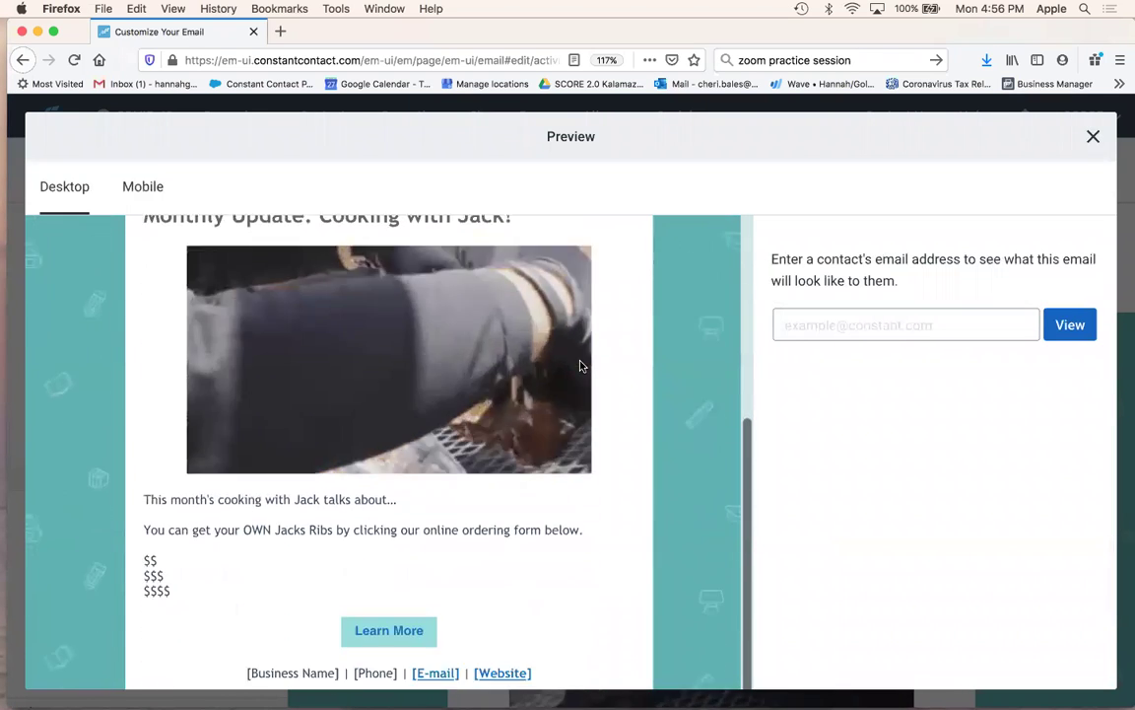
pyautogui.scroll(6, 580, 366)
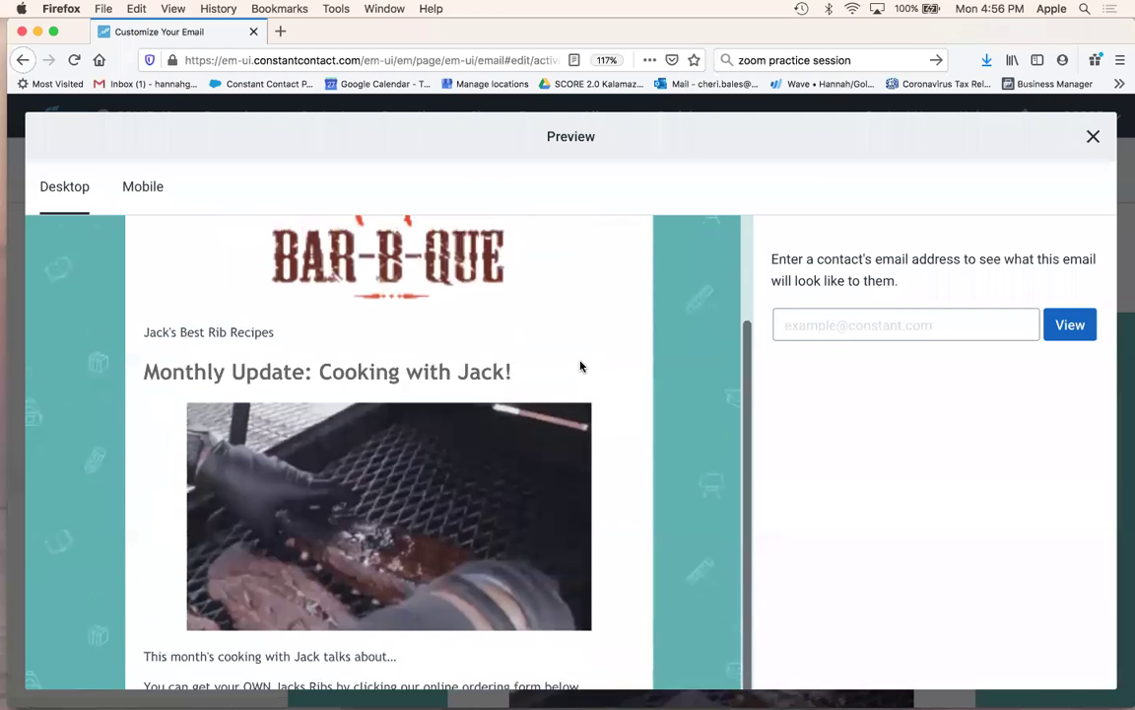
pyautogui.scroll(2, 580, 366)
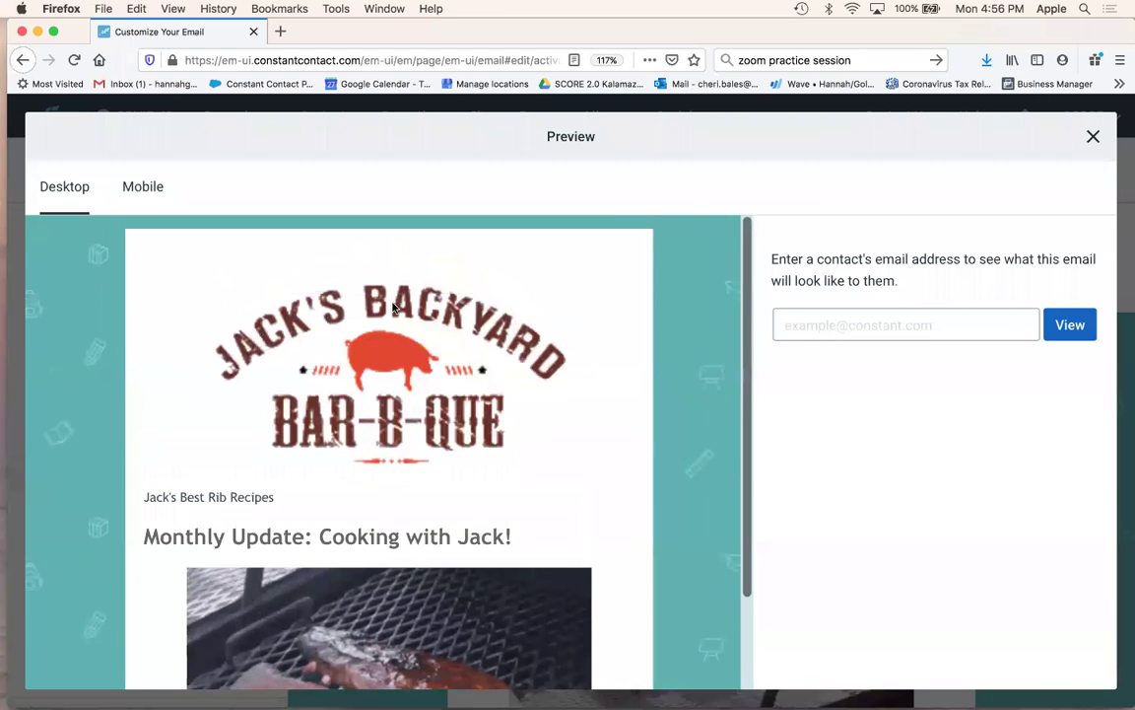
# Examine the email's mobile layout from logo to footer, and close the preview.
pyautogui.click(145, 187)
pyautogui.scroll(-3, 453, 330)
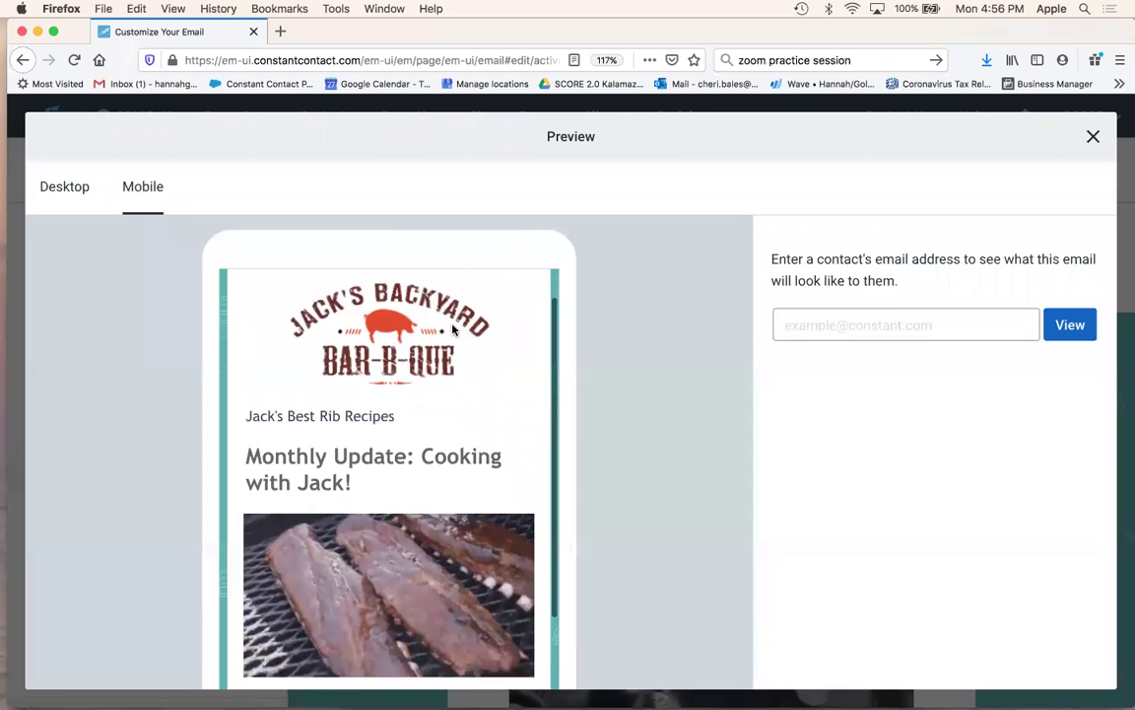
pyautogui.scroll(-8, 452, 330)
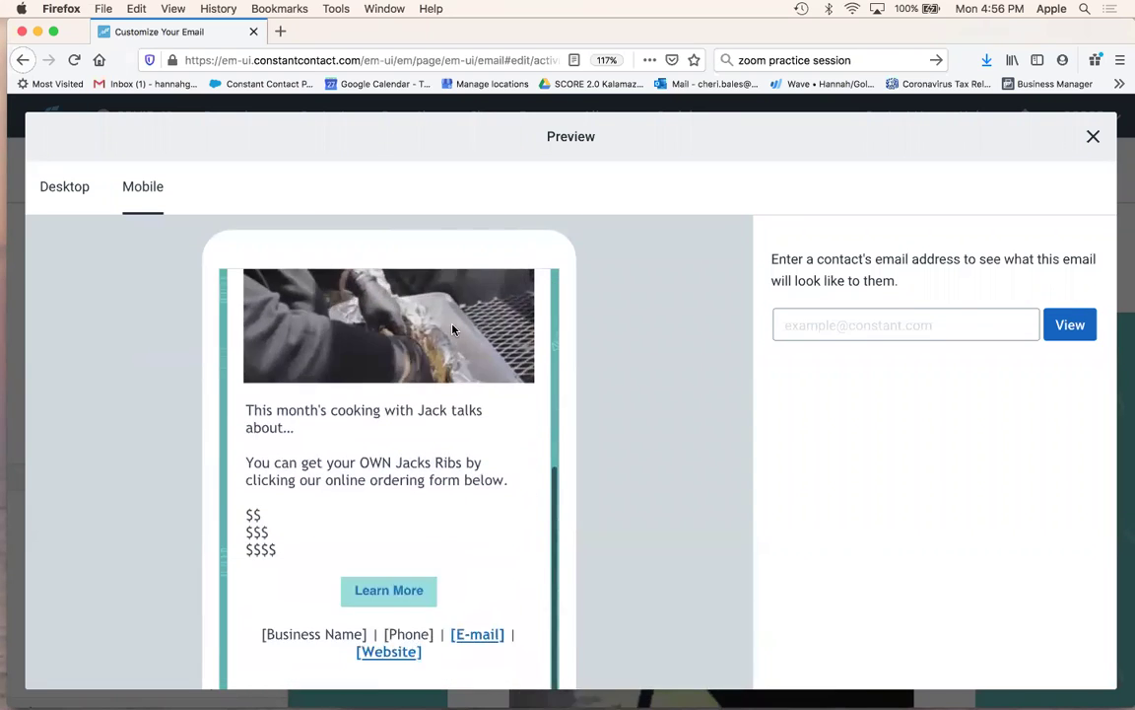
pyautogui.scroll(10, 452, 330)
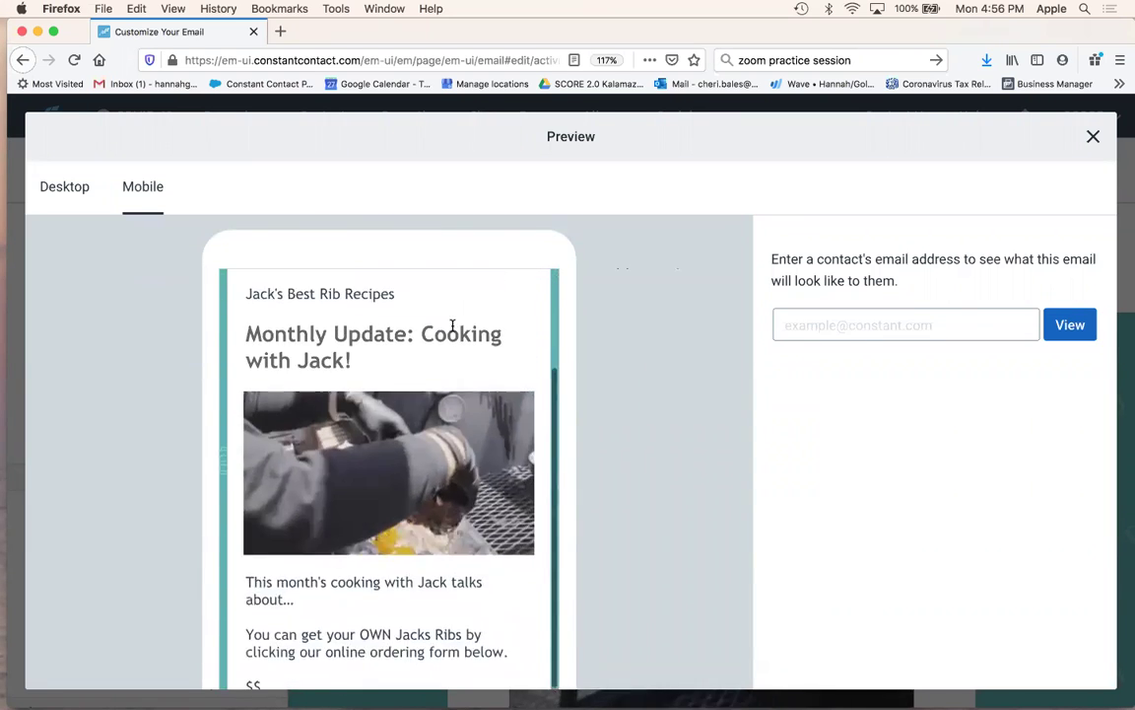
pyautogui.click(1093, 137)
# Check the email for errors and review the reported link and content issues against the footer.
pyautogui.click(964, 171)
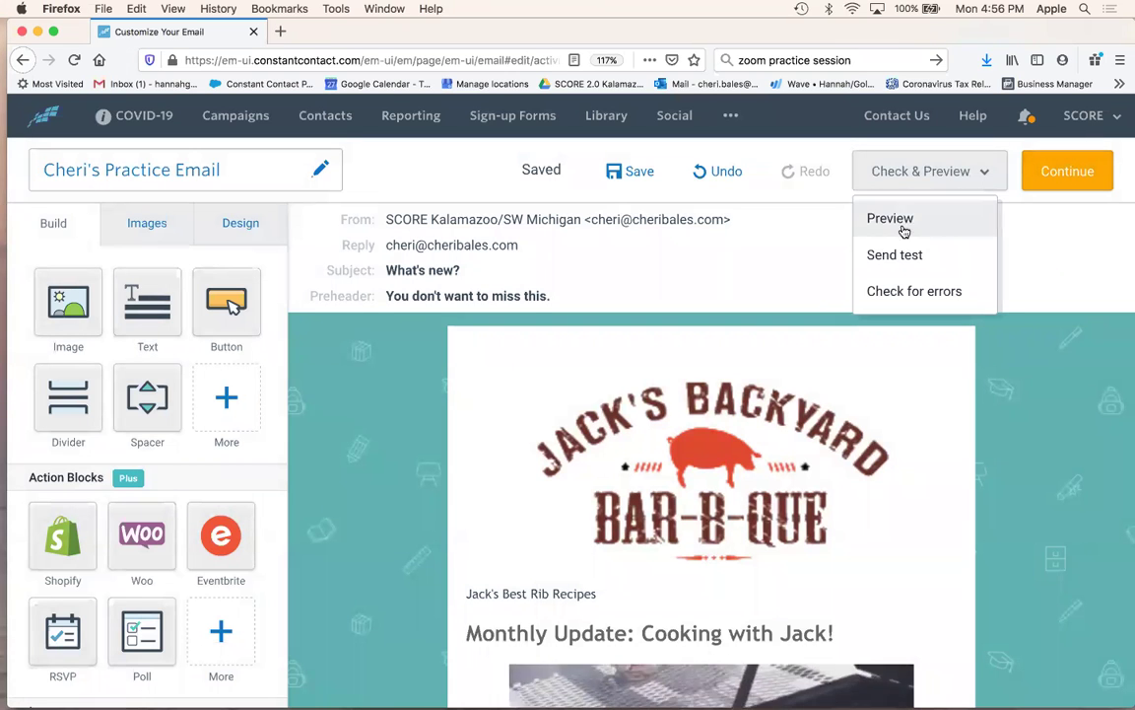
pyautogui.click(897, 291)
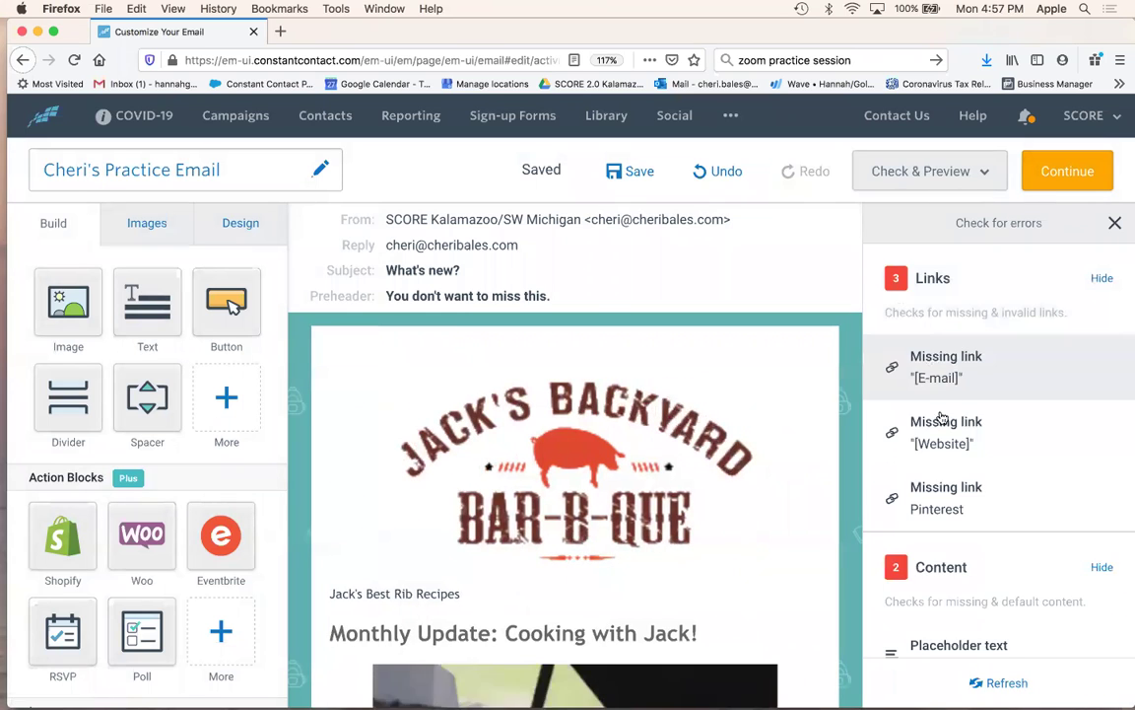
pyautogui.scroll(-5, 734, 537)
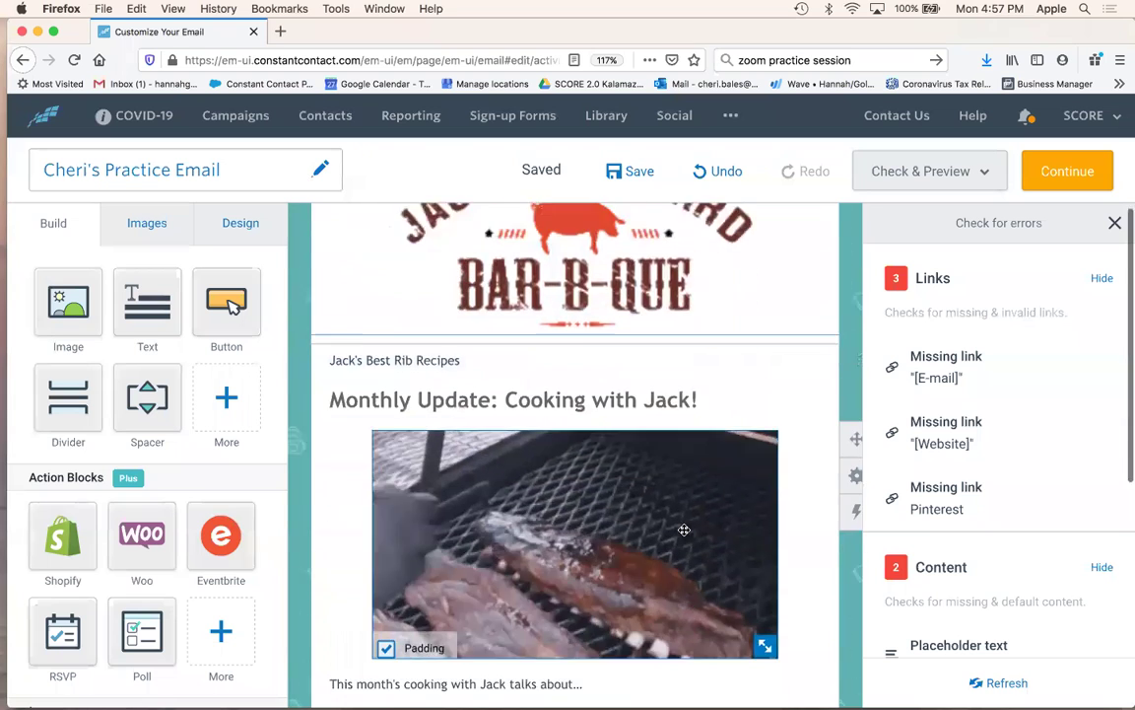
pyautogui.scroll(-2, 684, 529)
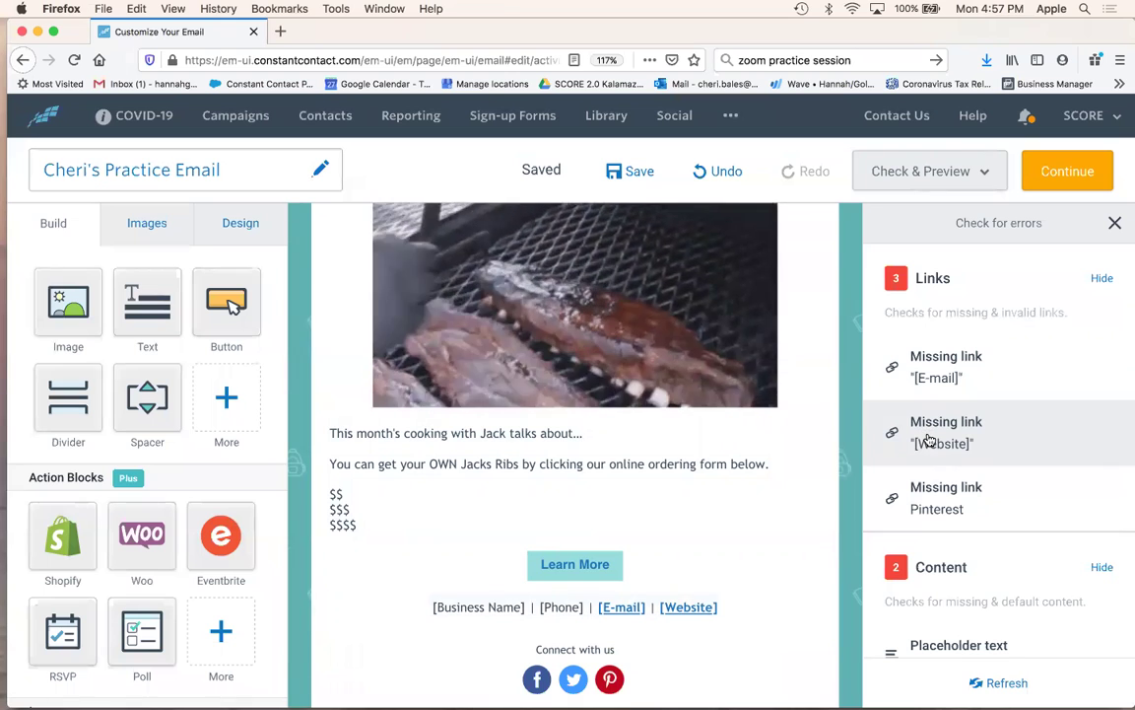
pyautogui.scroll(-4, 954, 506)
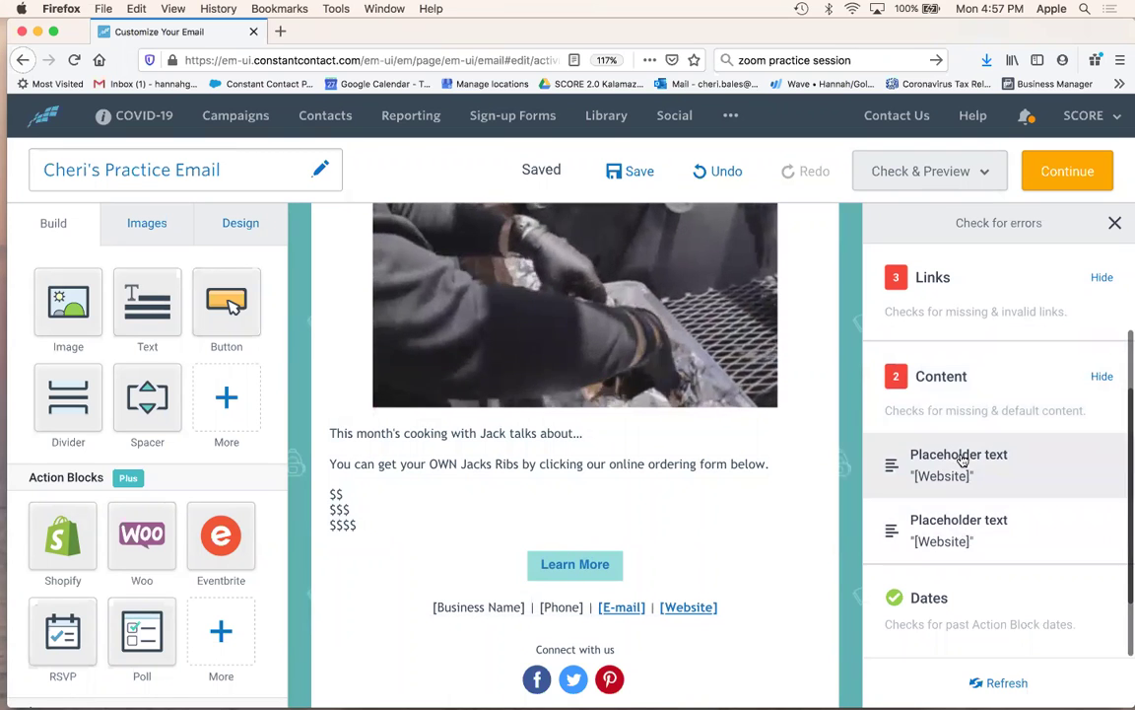
pyautogui.scroll(2, 958, 394)
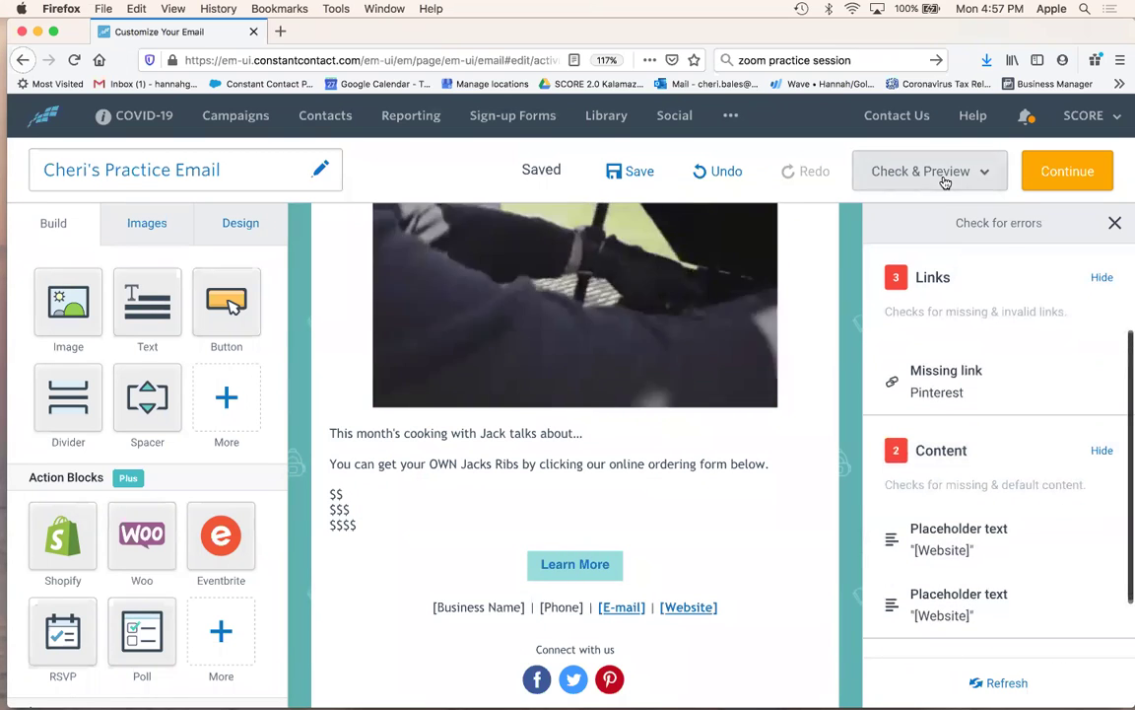
# Start sending a test email and remove the first prefilled recipient address.
pyautogui.click(945, 179)
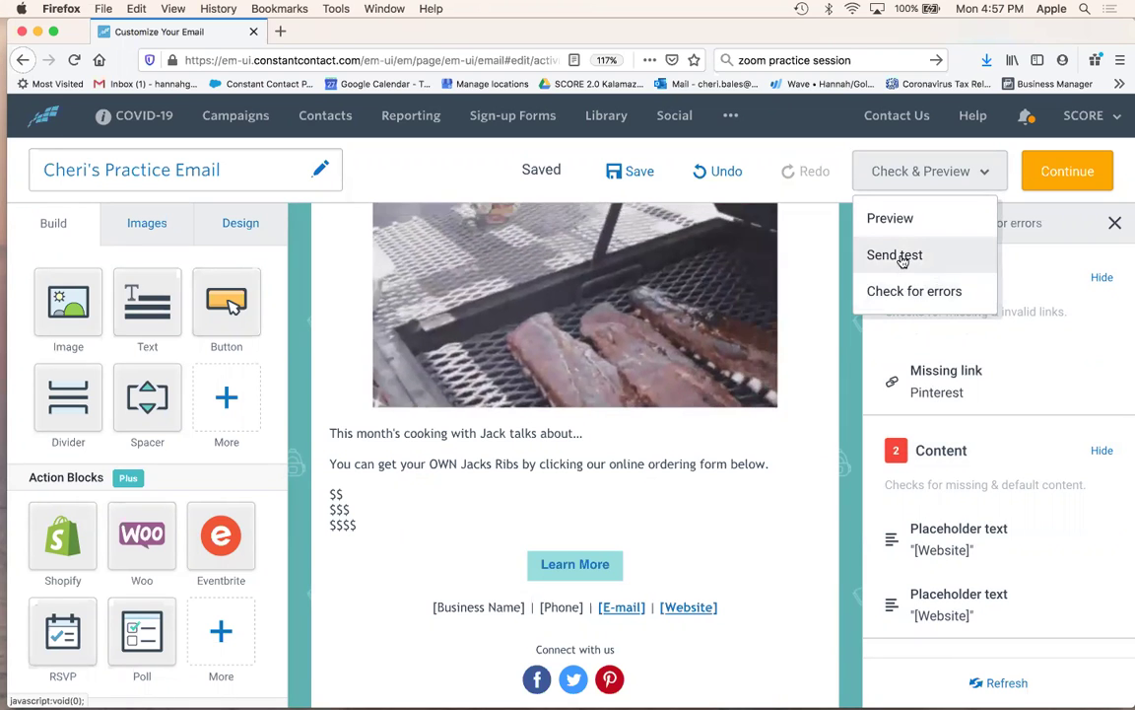
pyautogui.click(901, 258)
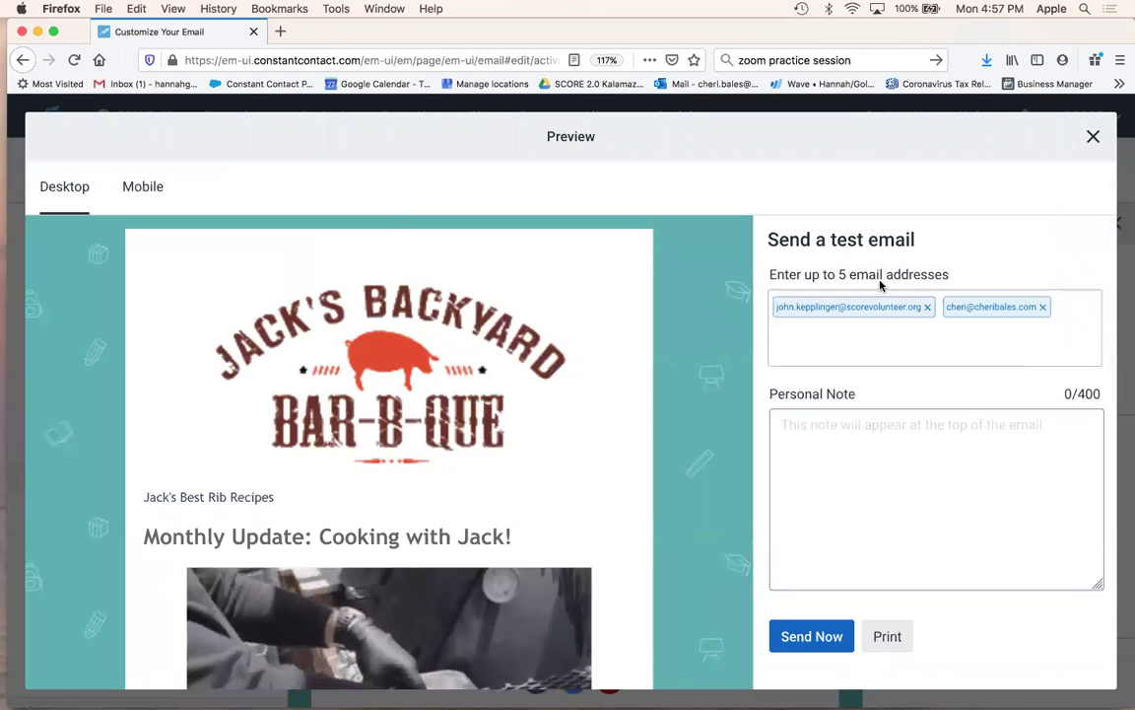
pyautogui.click(926, 309)
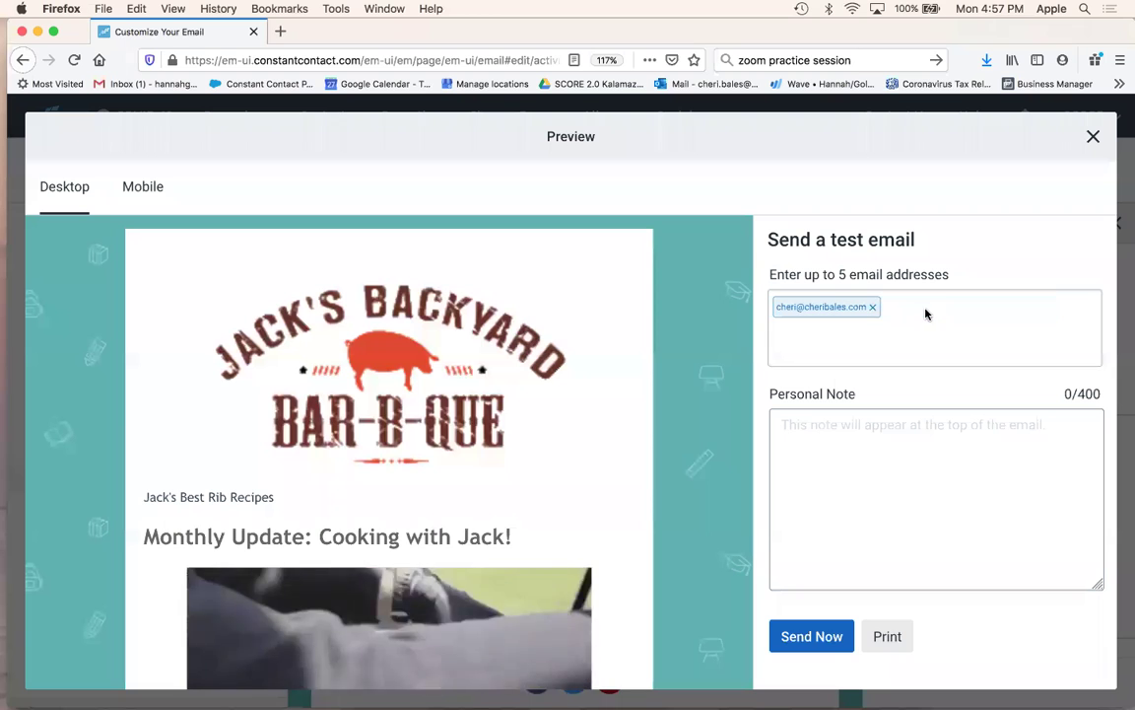
# Leave the test email unsent, preview the email and test the Learn More button's link.
pyautogui.click(821, 430)
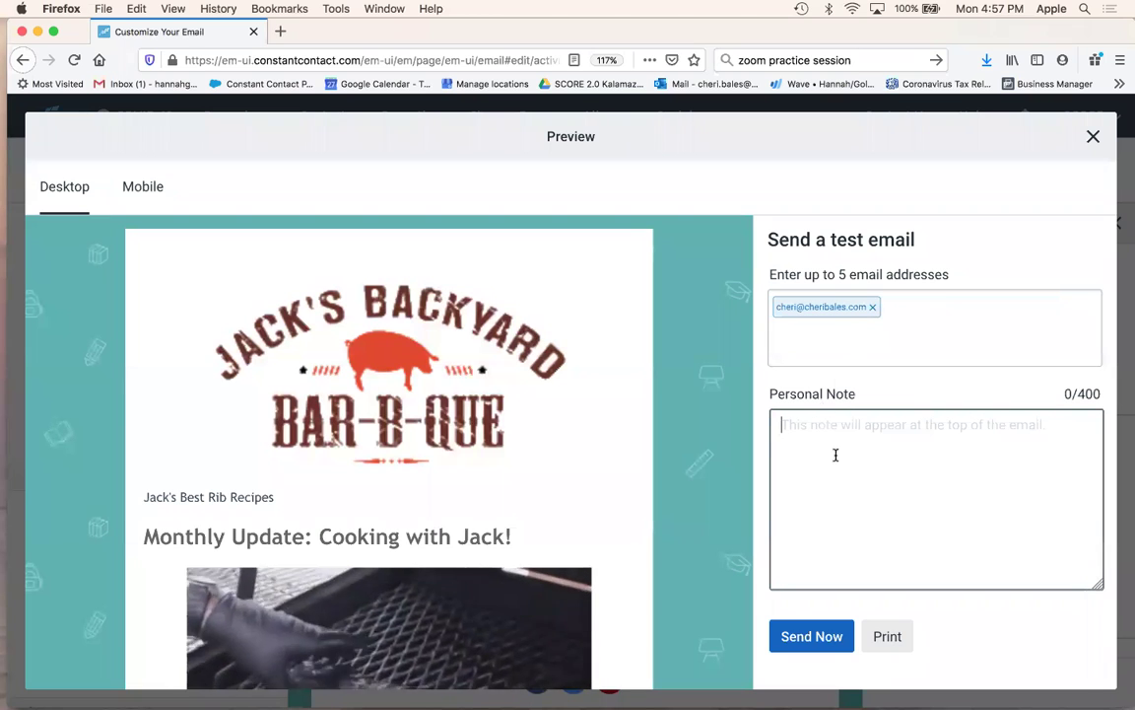
pyautogui.click(1094, 138)
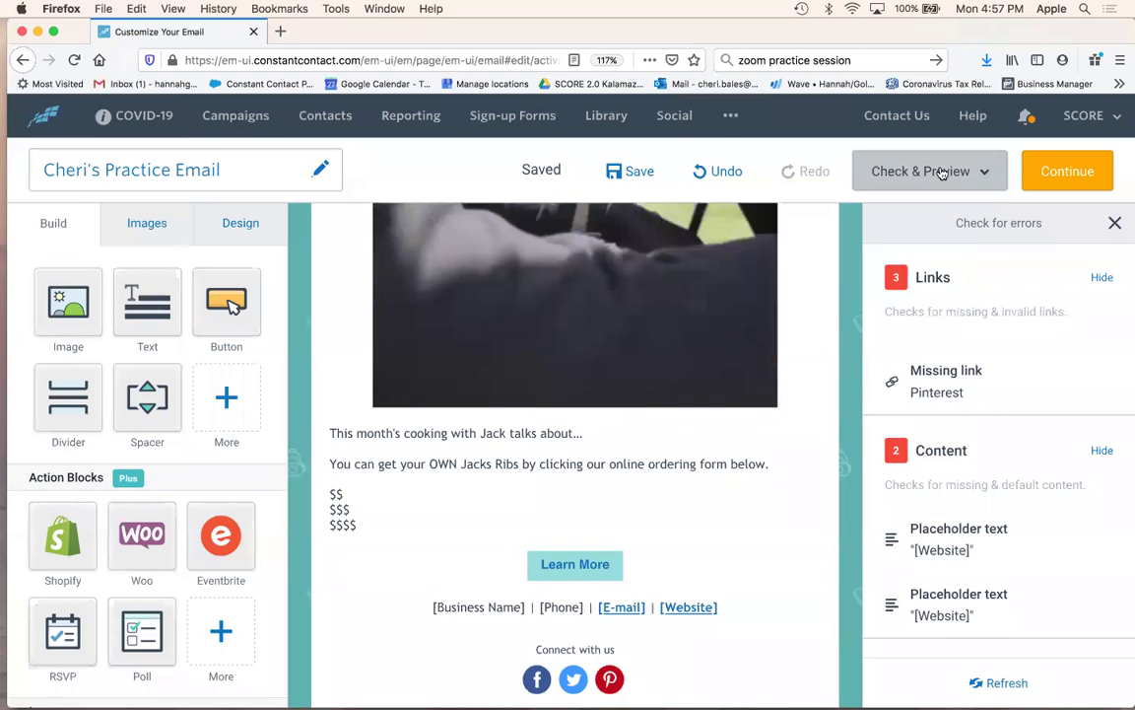
pyautogui.click(944, 170)
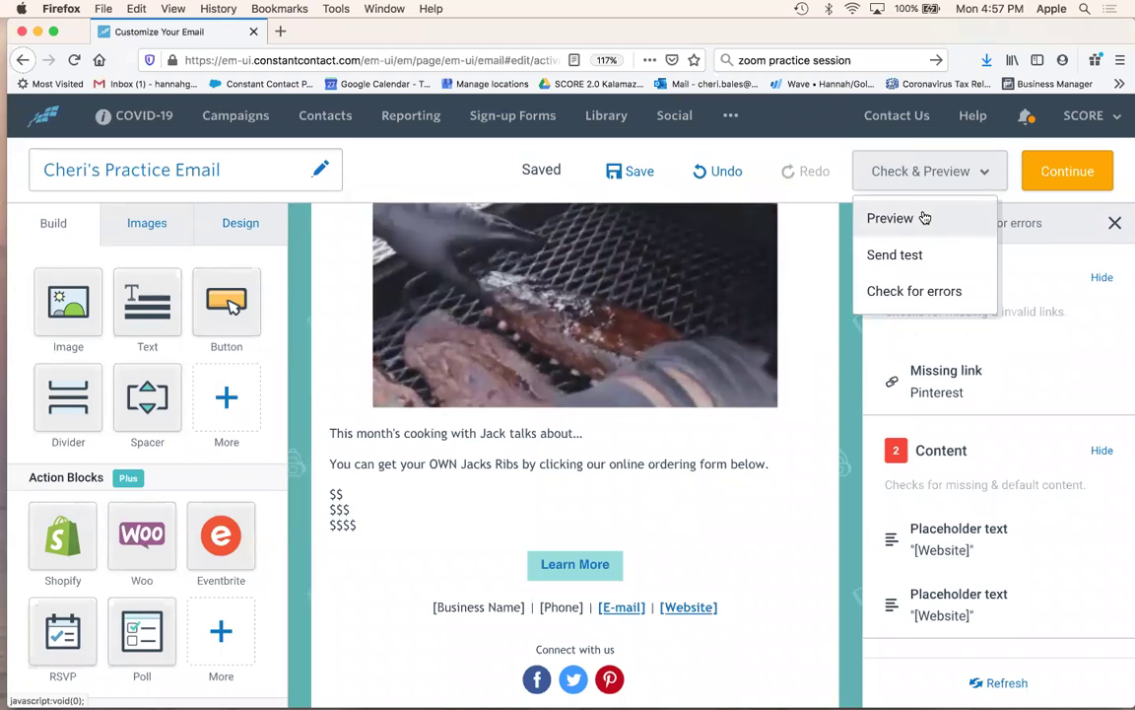
pyautogui.click(925, 218)
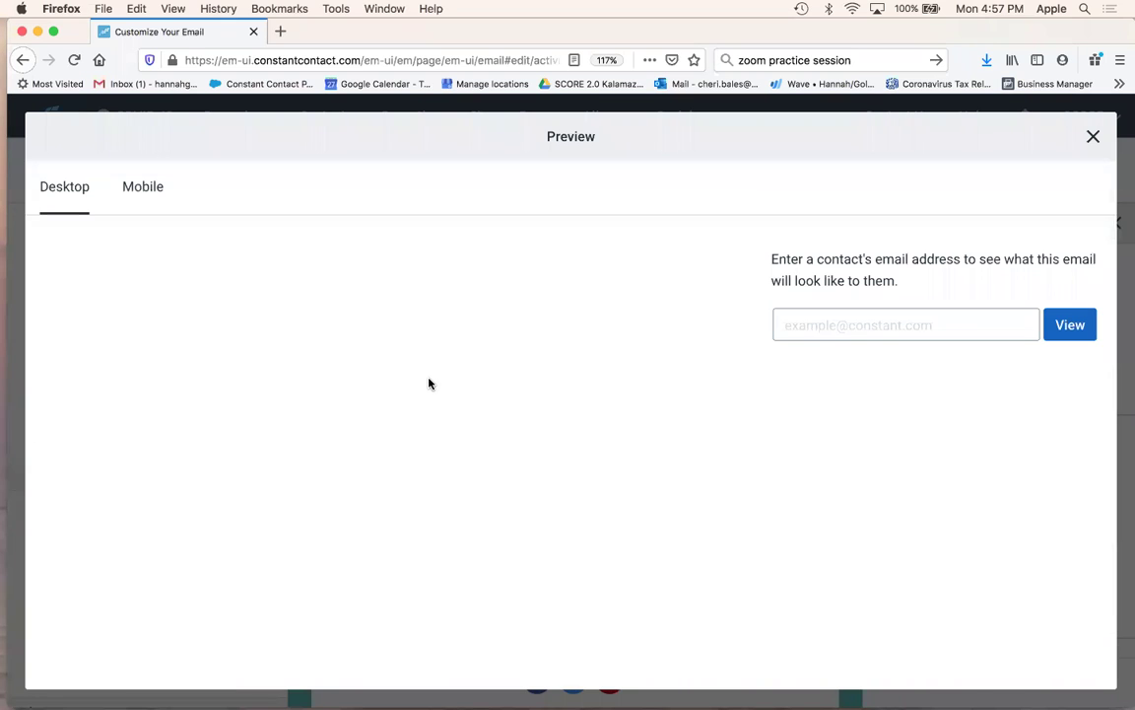
pyautogui.scroll(-5, 428, 383)
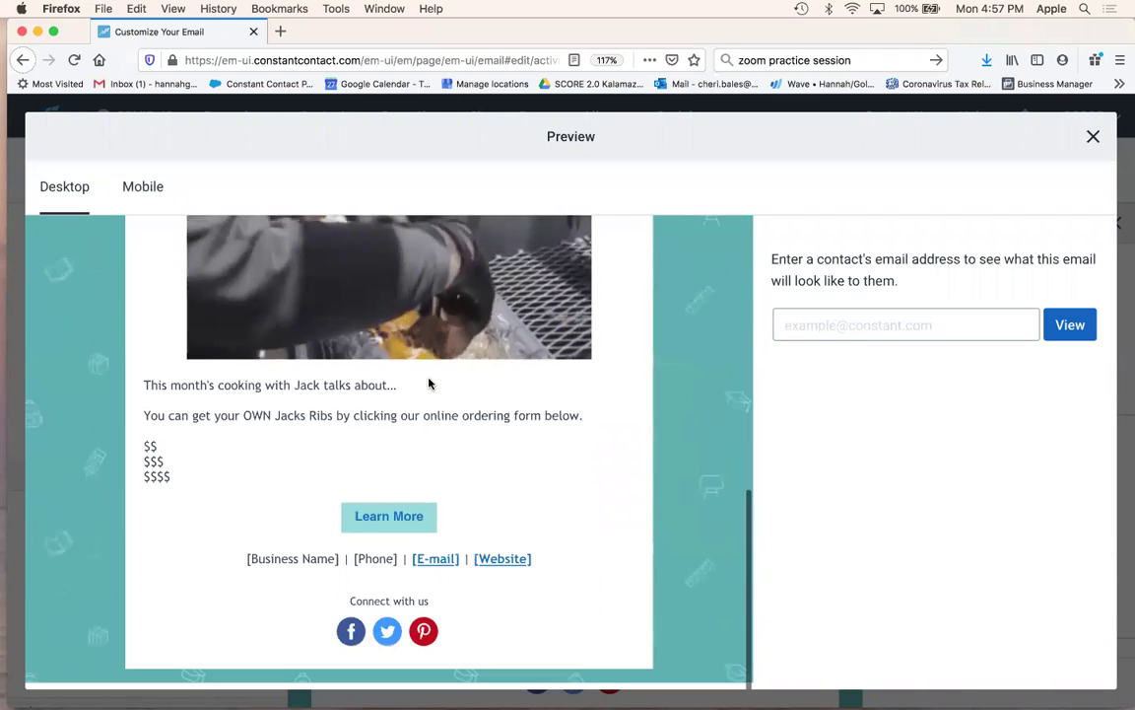
pyautogui.click(388, 516)
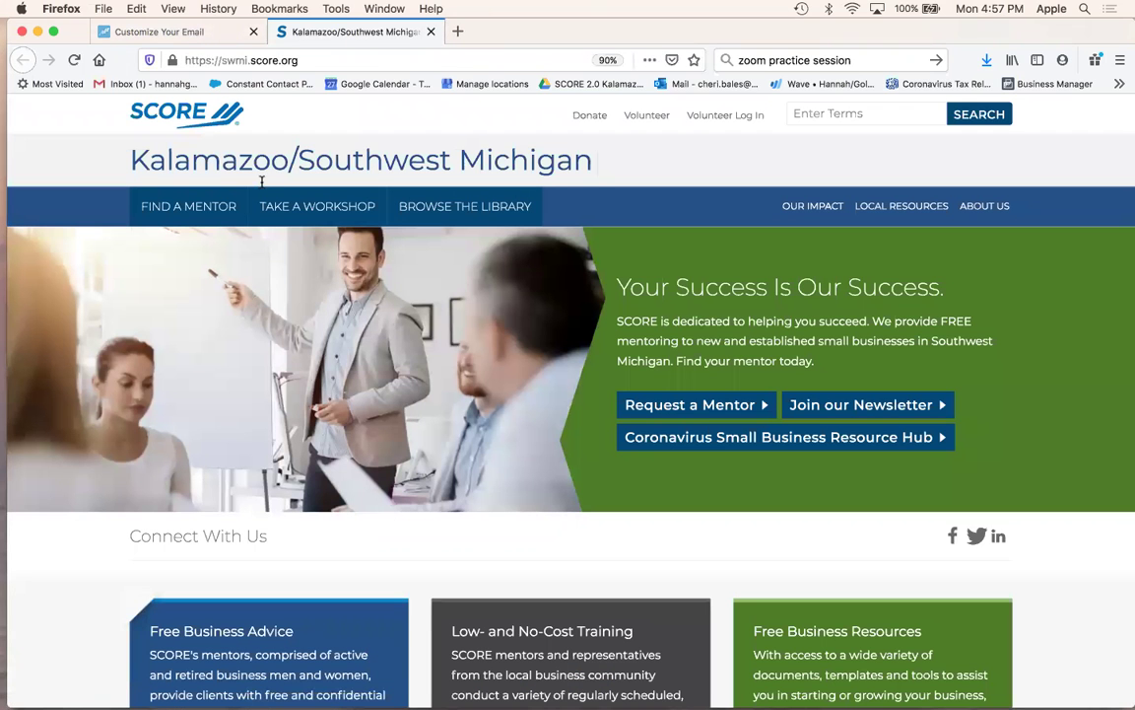
pyautogui.click(179, 37)
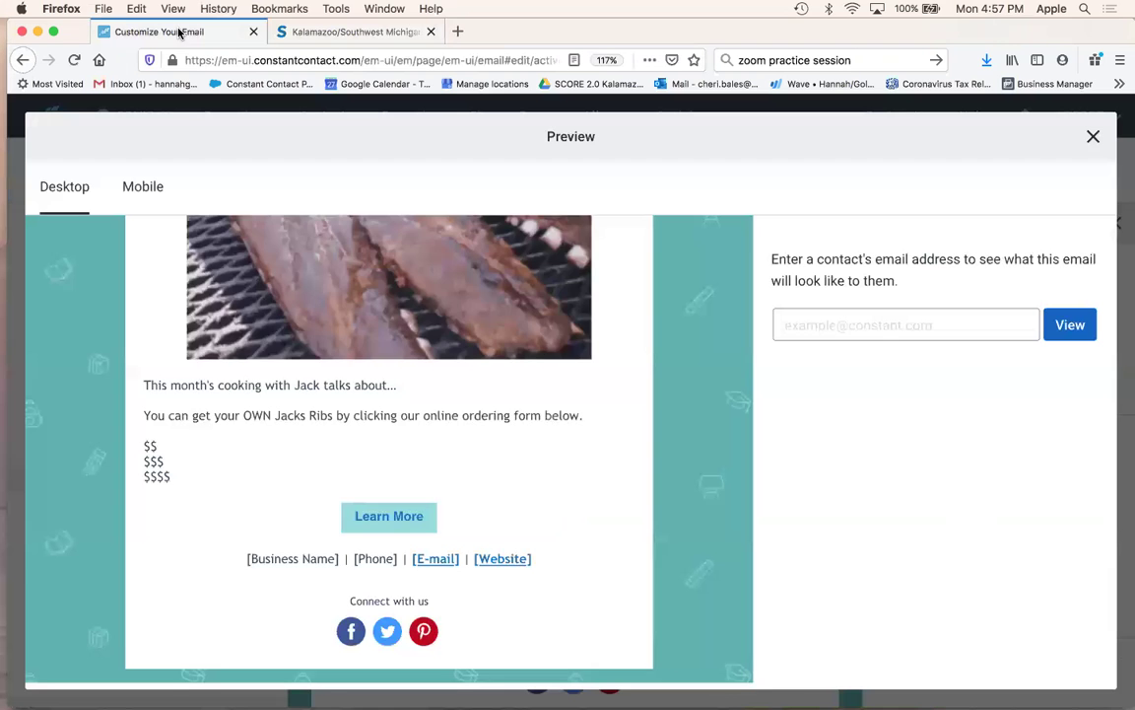
pyautogui.click(1093, 137)
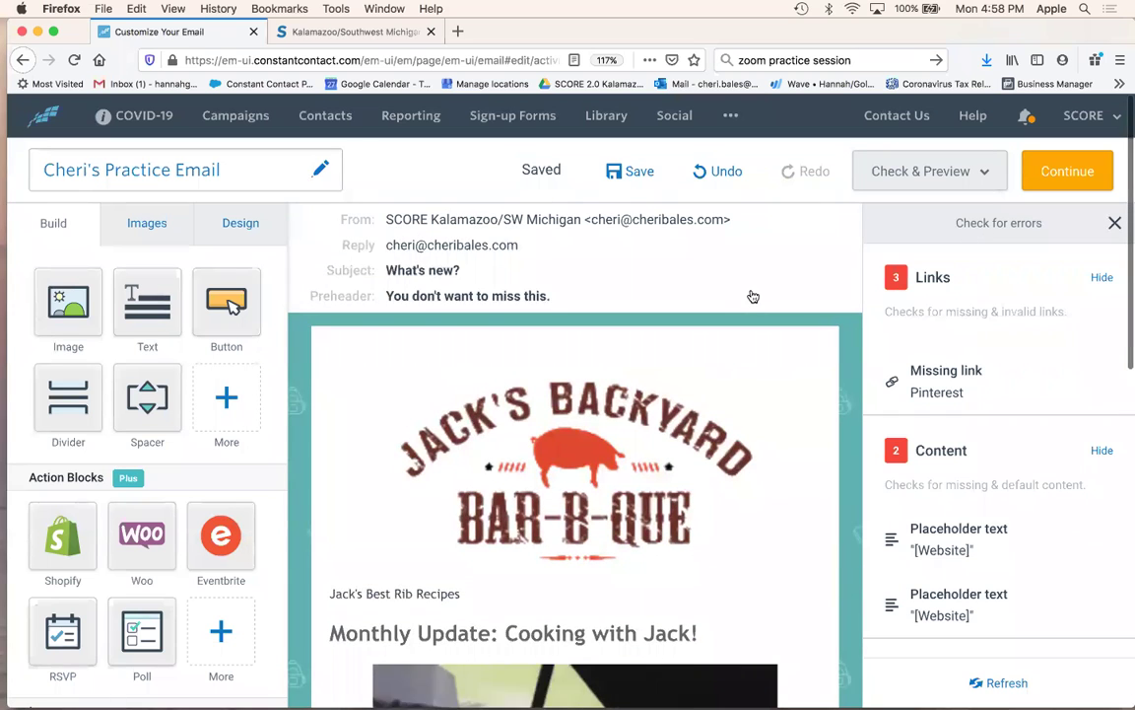
# Set the email's preheader to "What's new with you??" and save the email settings.
pyautogui.click(466, 279)
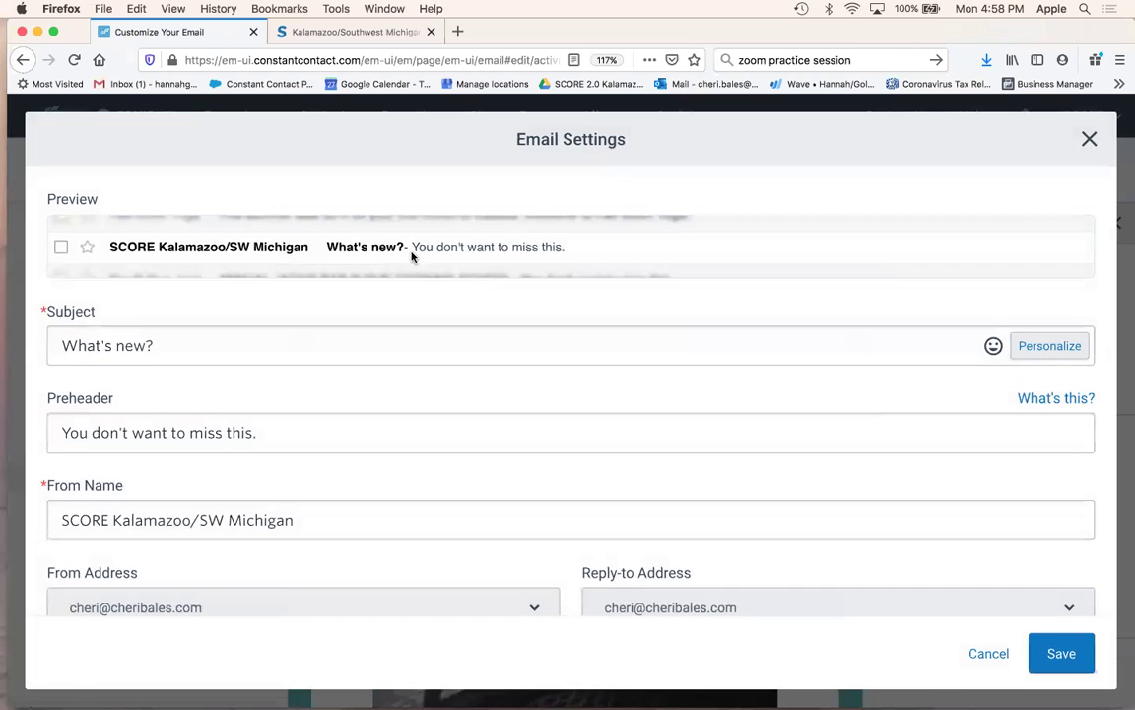
pyautogui.click(179, 354)
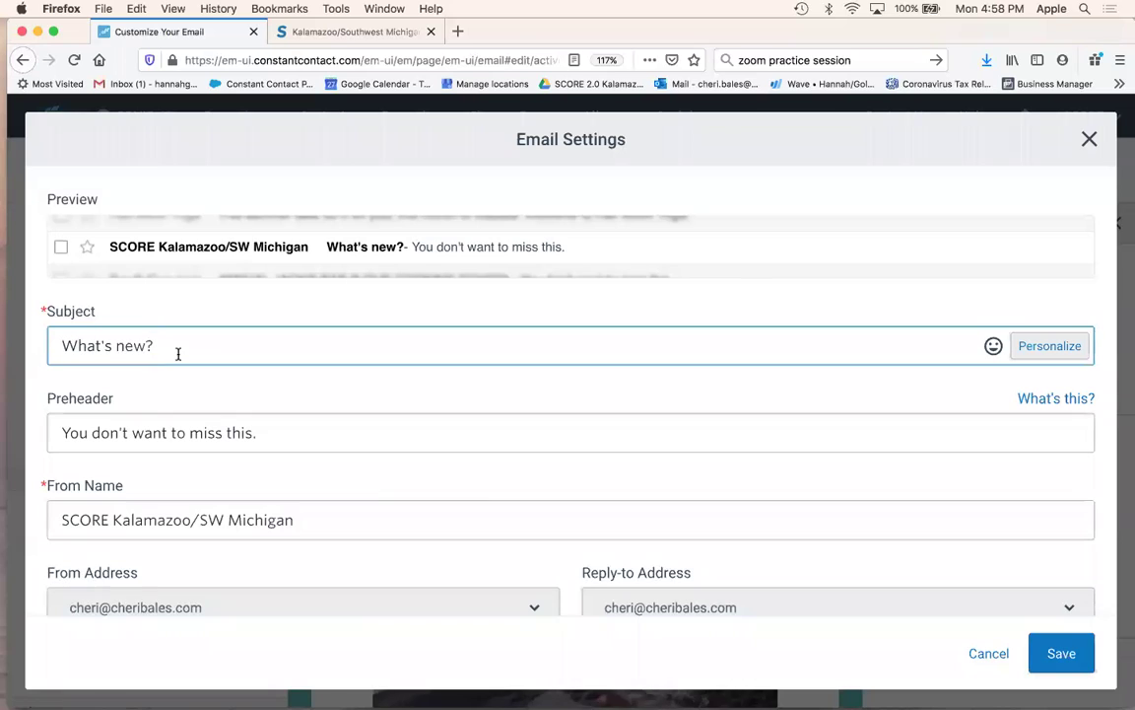
pyautogui.click(252, 434)
pyautogui.press('super+a')
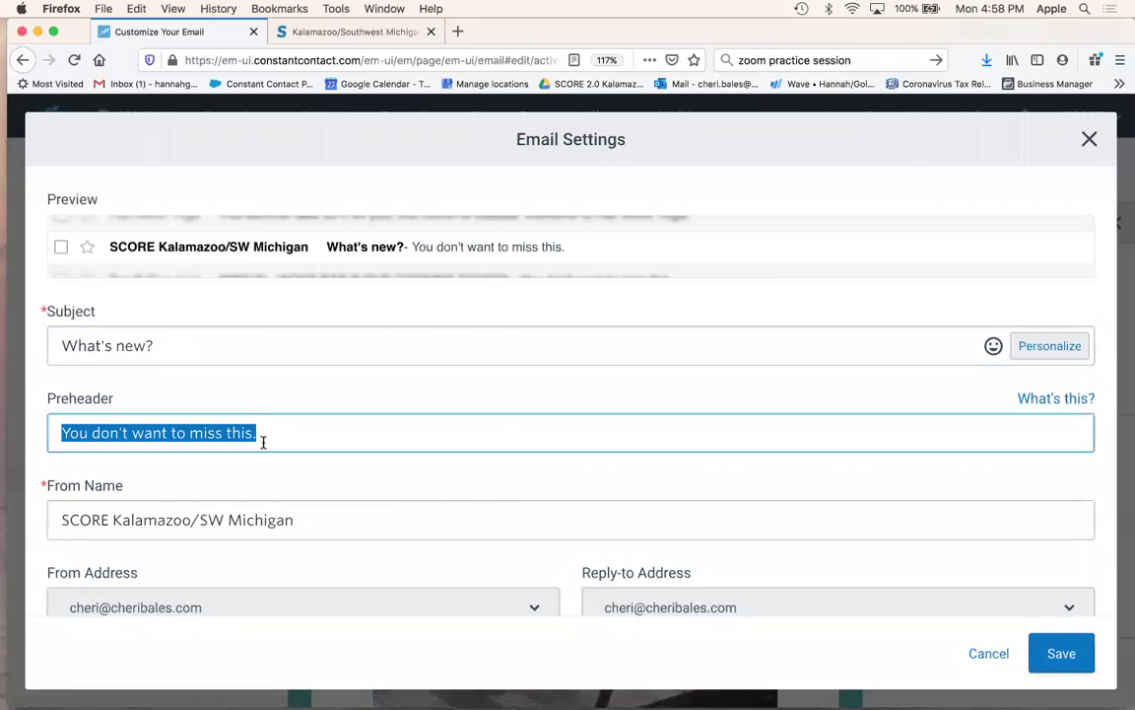
pyautogui.write("What's new with you??")
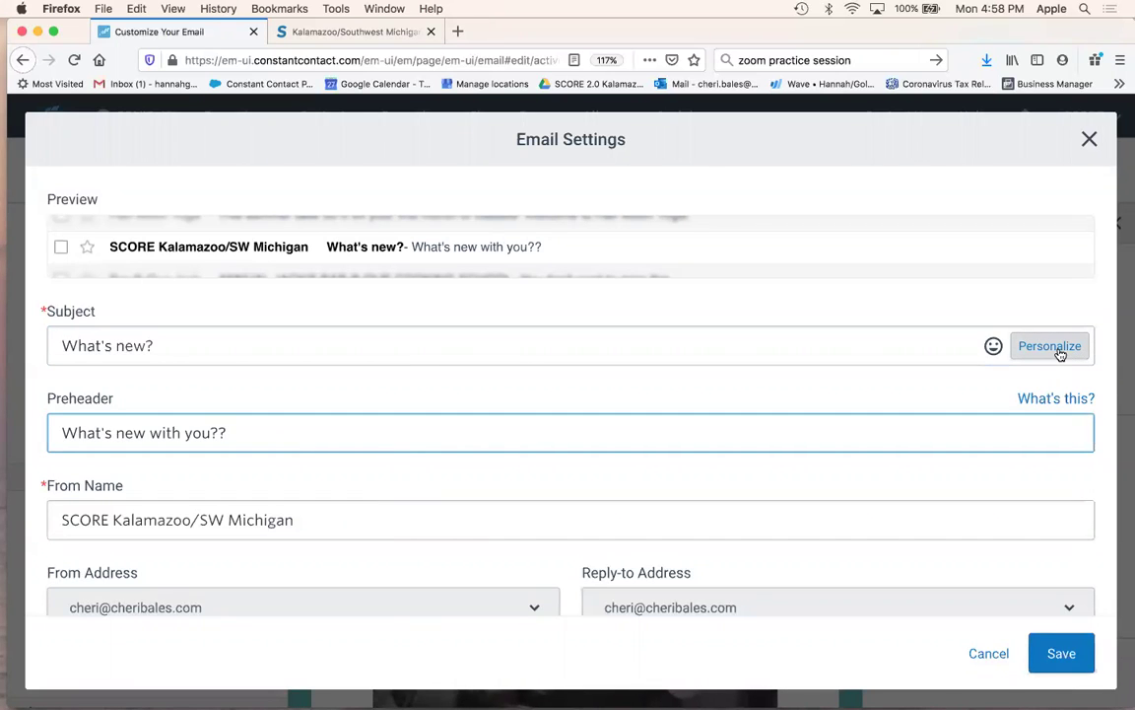
pyautogui.click(1060, 655)
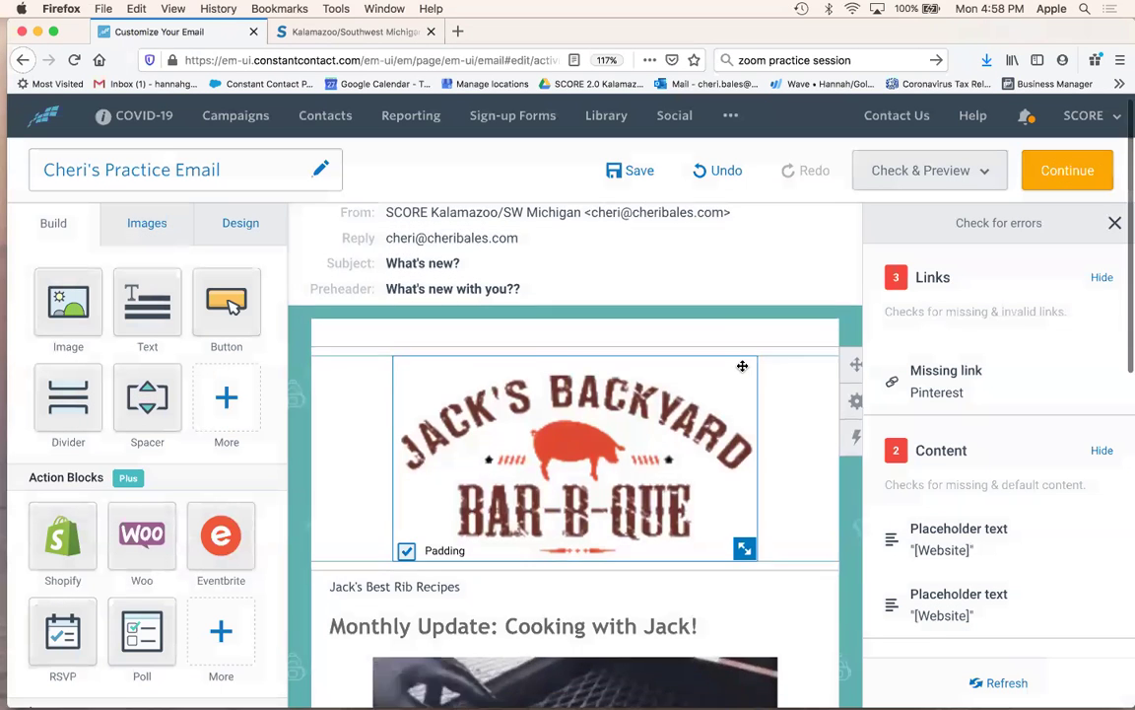
# Look over the email content once more and continue to the scheduling page.
pyautogui.scroll(-3, 742, 365)
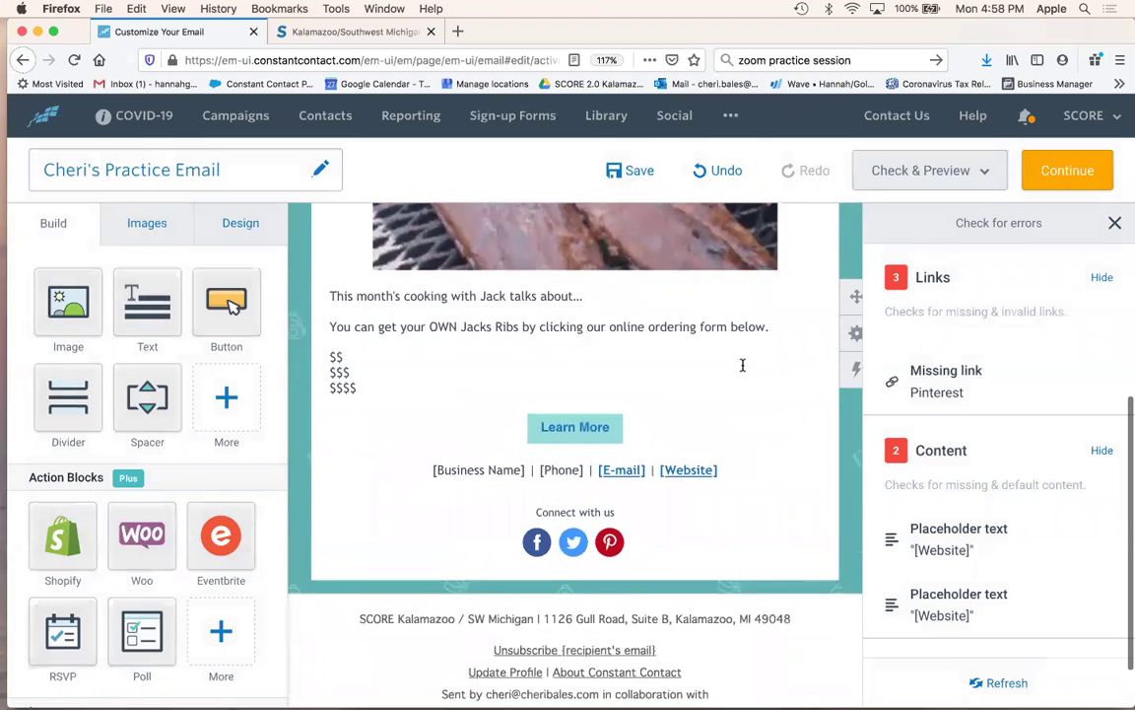
pyautogui.scroll(3, 742, 366)
pyautogui.scroll(5, 742, 366)
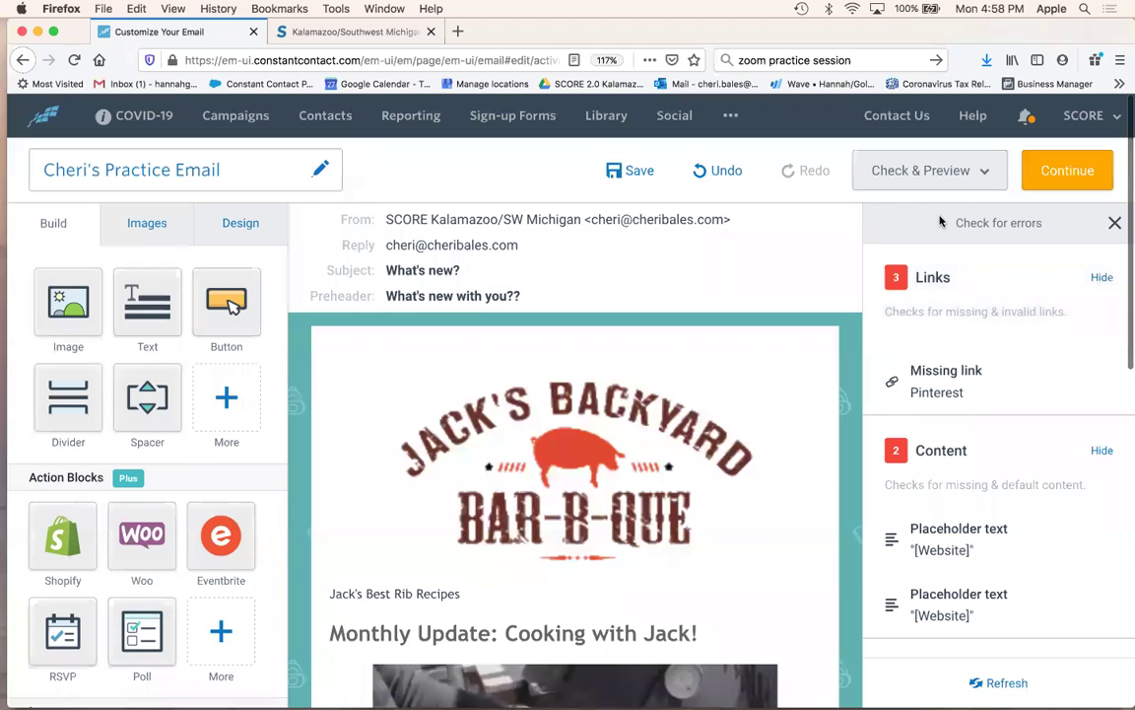
pyautogui.click(1072, 174)
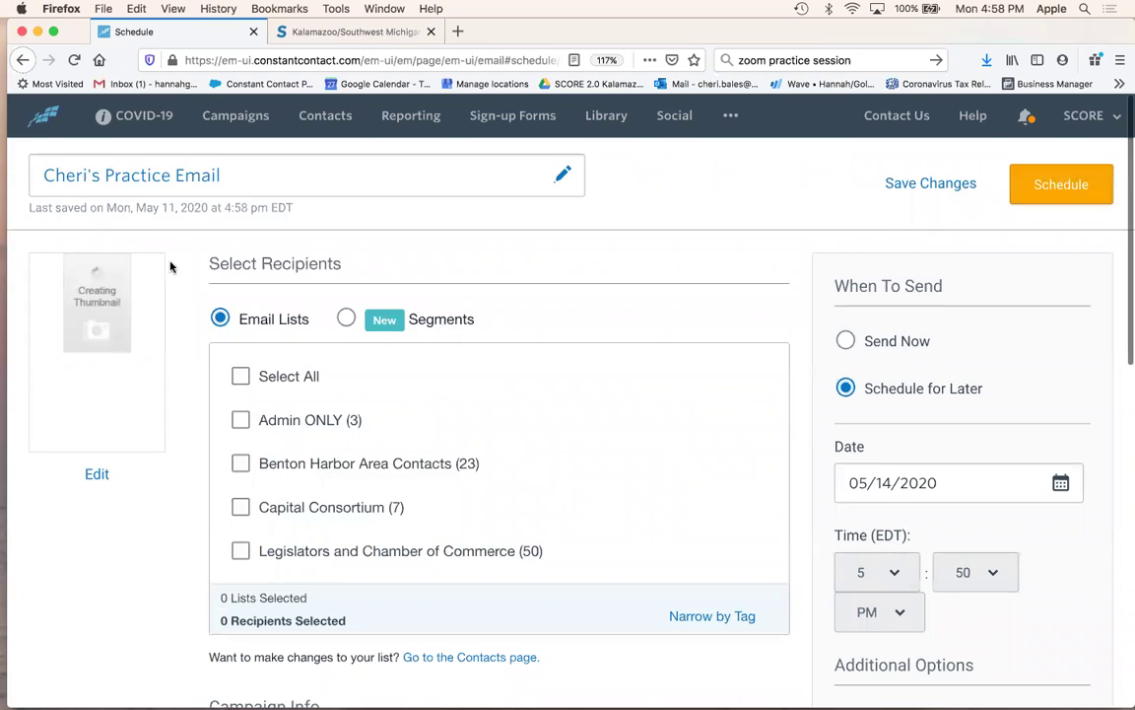
# Review the available email lists and select Admin ONLY as the recipient list.
pyautogui.scroll(-2, 194, 410)
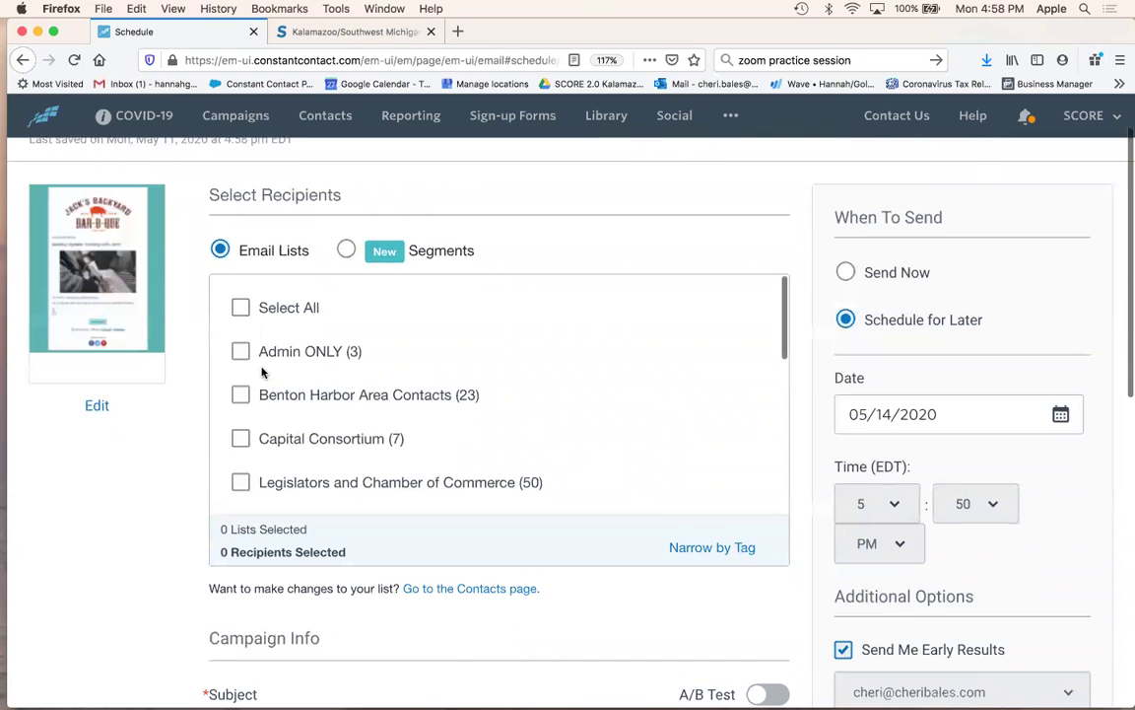
pyautogui.scroll(-2, 261, 372)
pyautogui.scroll(-4, 262, 372)
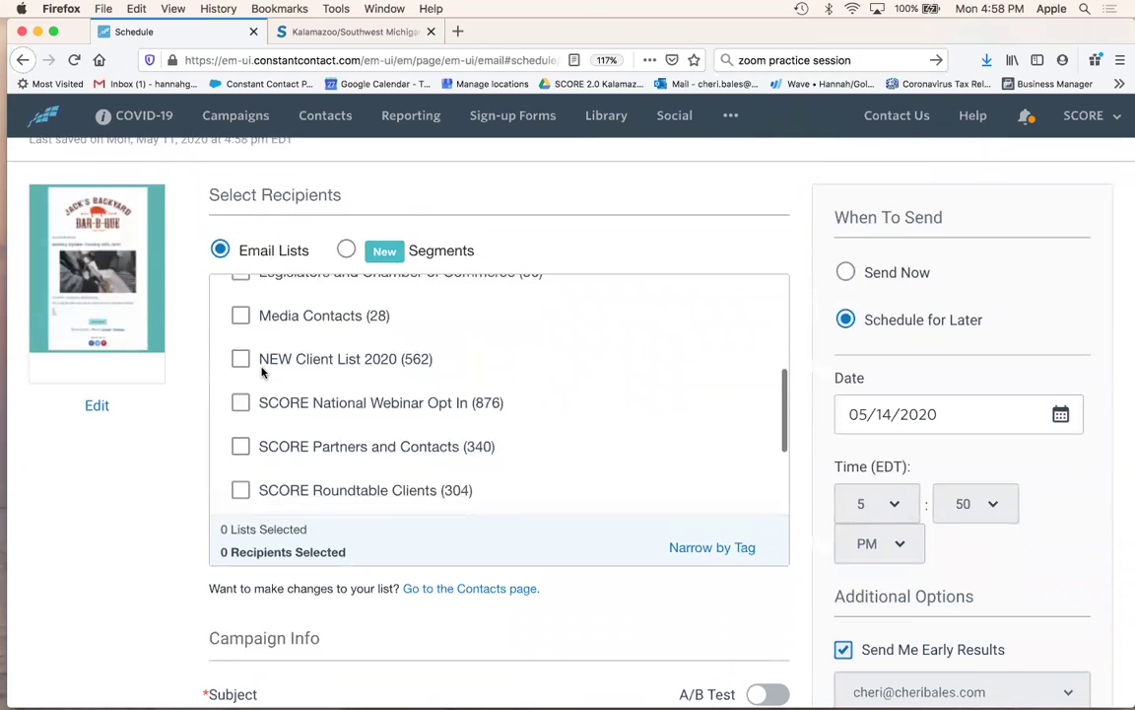
pyautogui.scroll(-1, 263, 372)
pyautogui.scroll(2, 263, 371)
pyautogui.scroll(6, 262, 371)
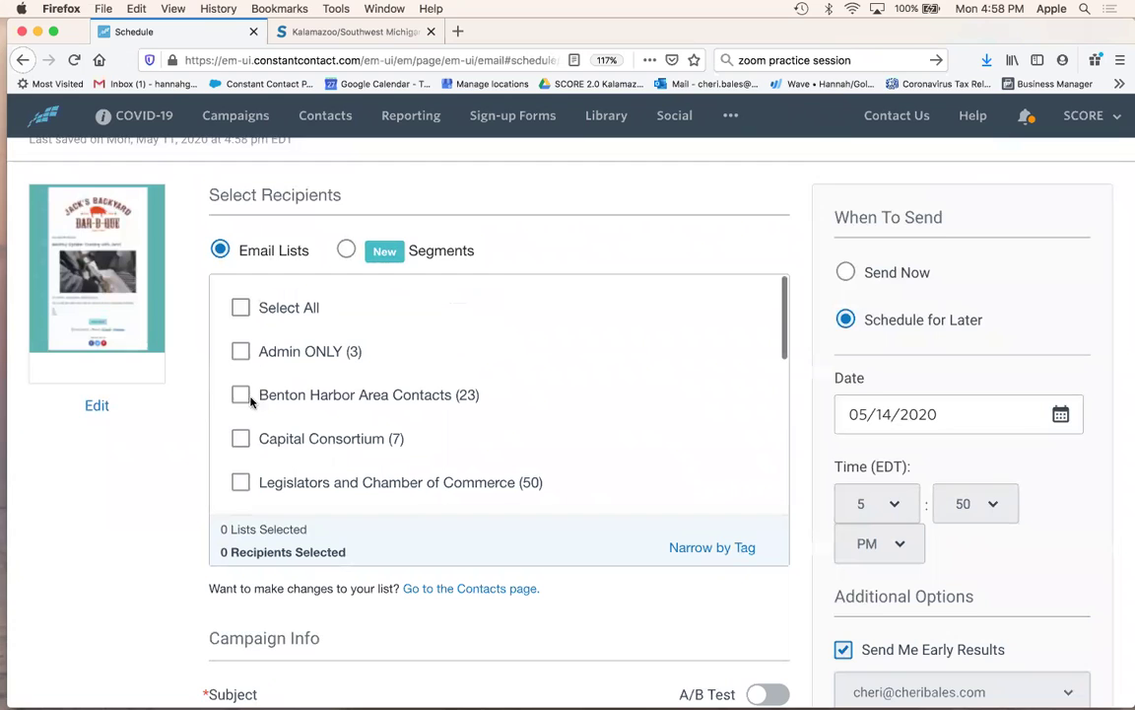
pyautogui.scroll(-3, 344, 403)
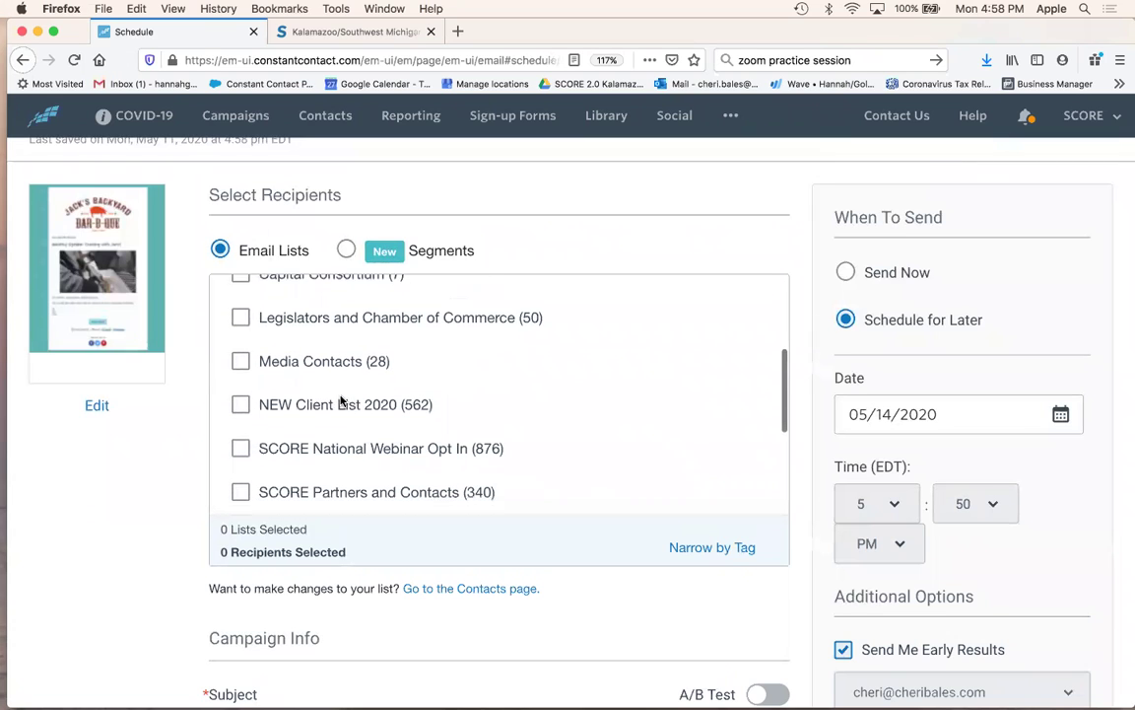
pyautogui.scroll(-4, 328, 420)
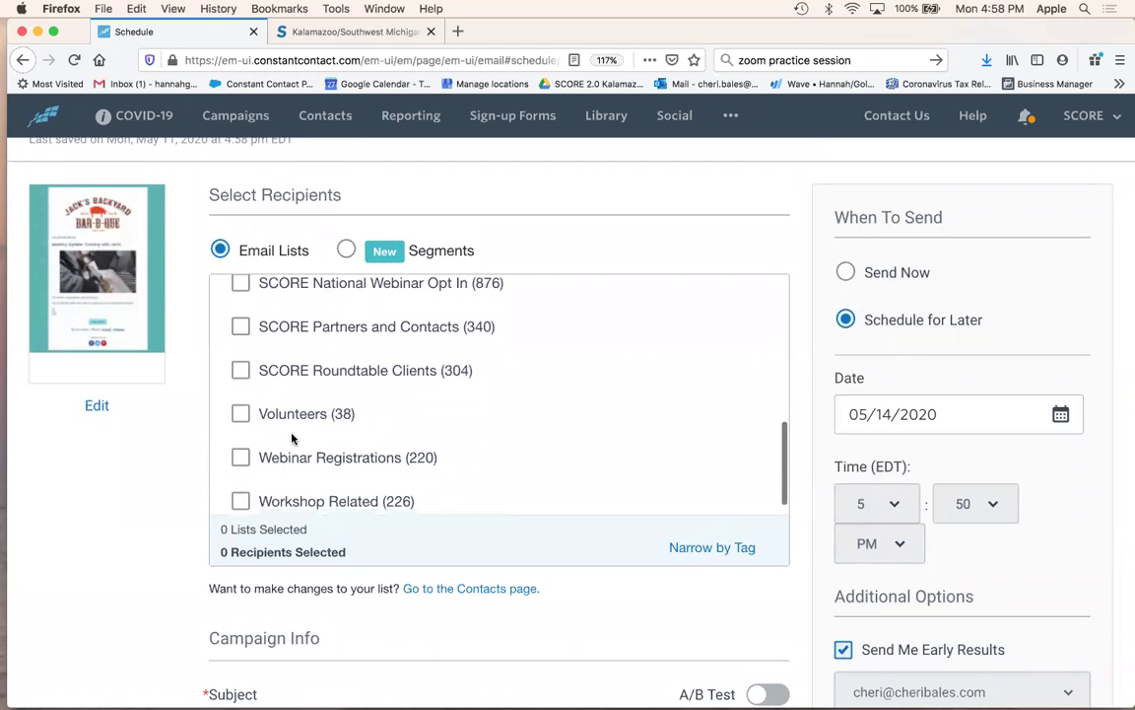
pyautogui.scroll(-2, 292, 438)
pyautogui.scroll(9, 291, 438)
pyautogui.click(240, 421)
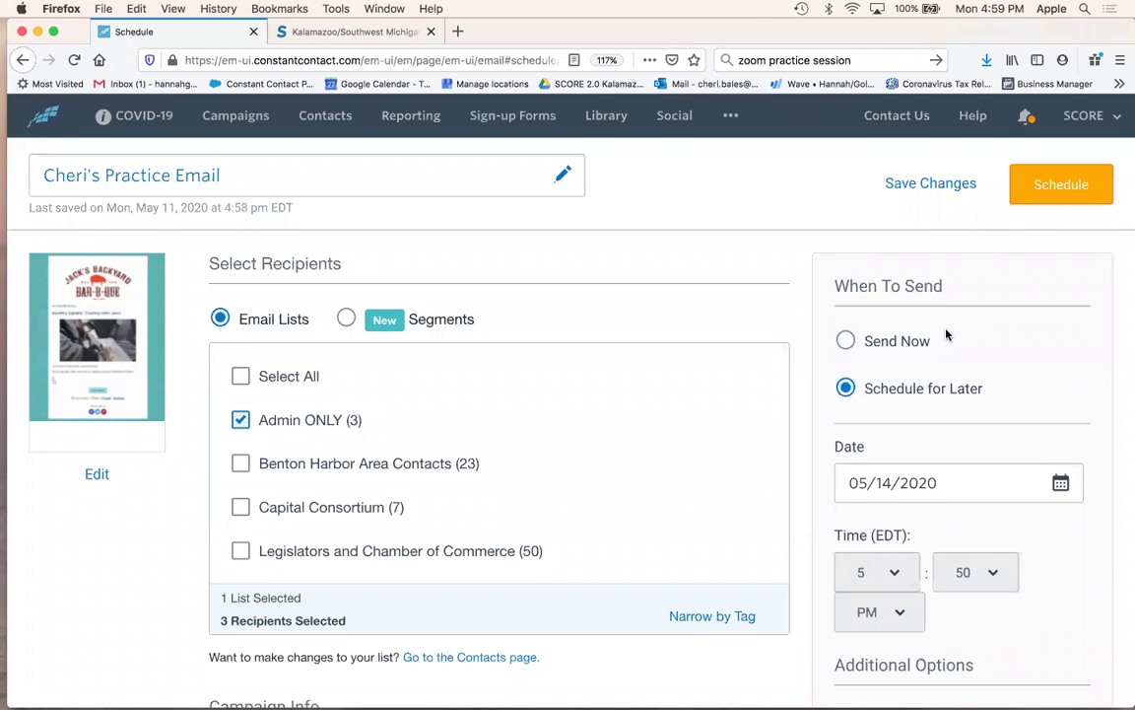
# Review the sending options and set the email's send time to Send Now.
pyautogui.scroll(-2, 945, 335)
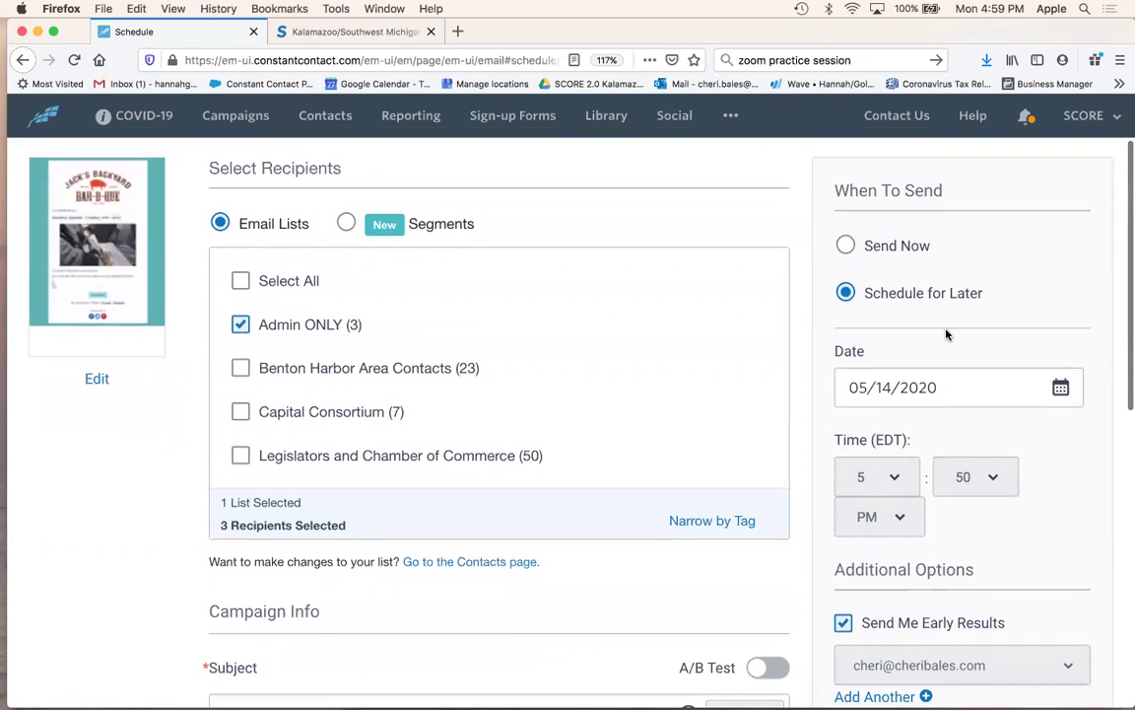
pyautogui.scroll(-1, 945, 335)
pyautogui.scroll(3, 945, 335)
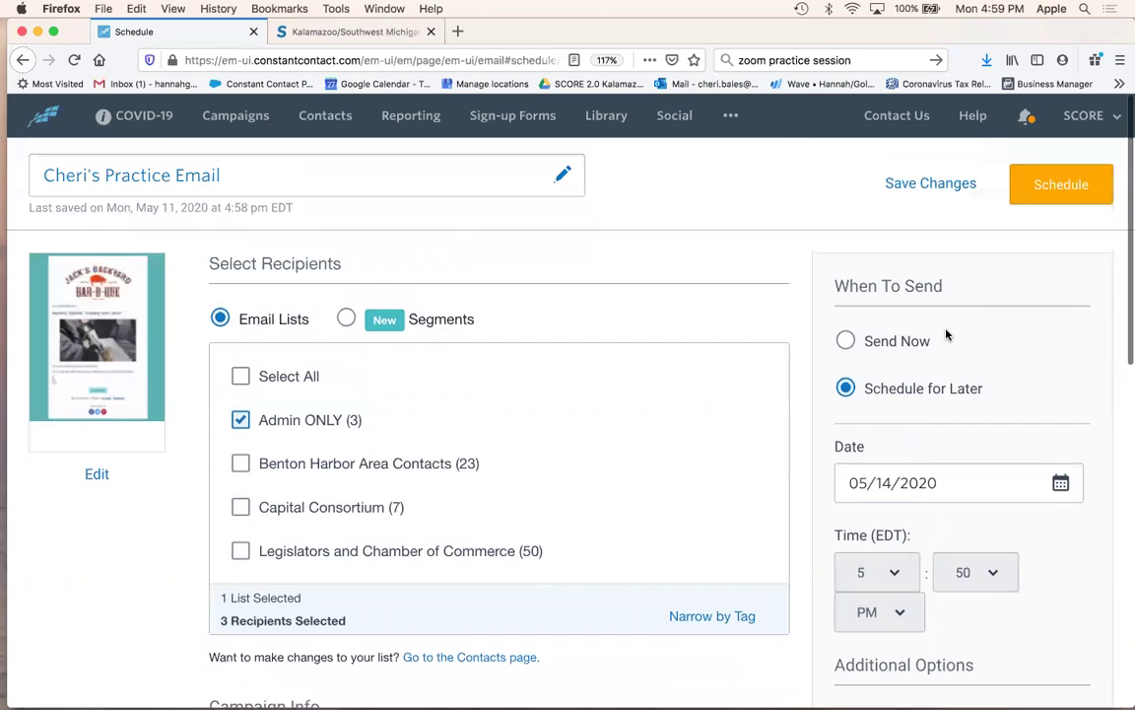
pyautogui.scroll(-1, 887, 331)
pyautogui.click(845, 329)
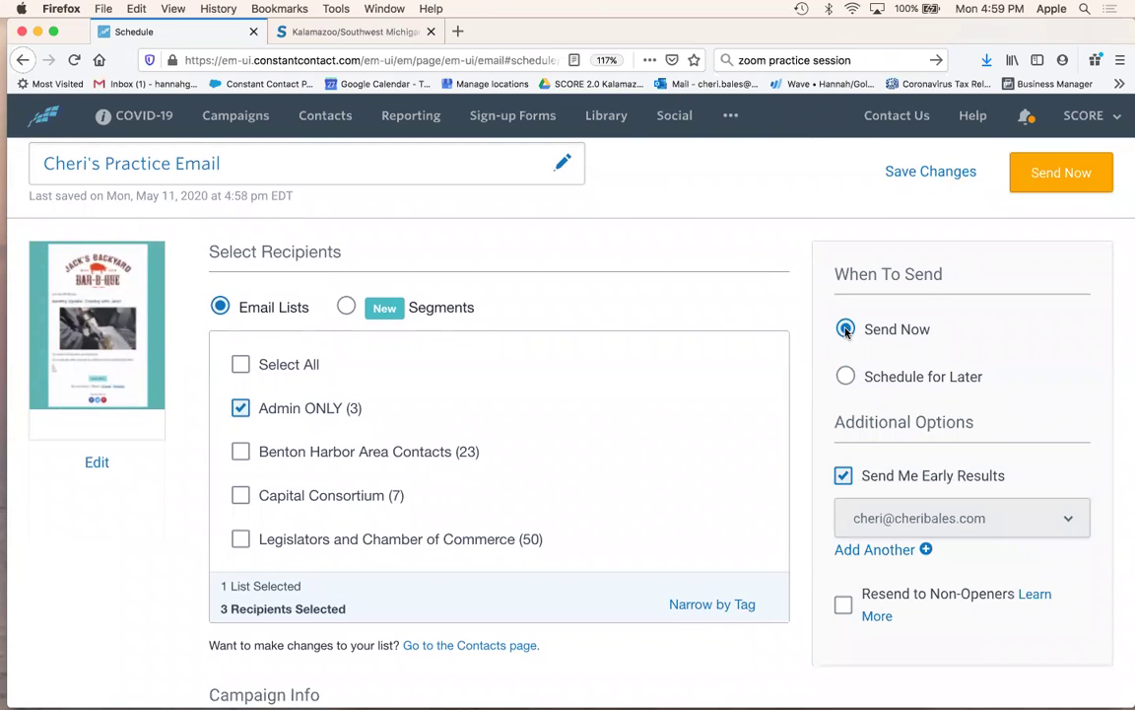
# Try switching off the Send Me Early Results option, and switch it back on.
pyautogui.scroll(-2, 815, 271)
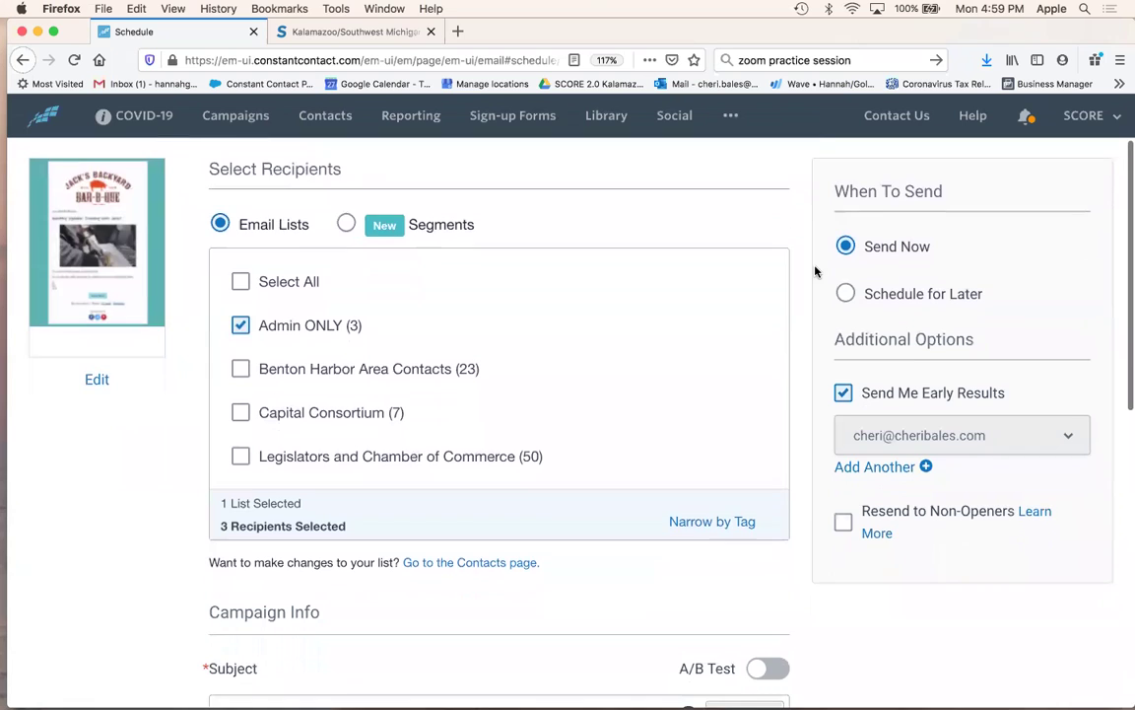
pyautogui.click(844, 394)
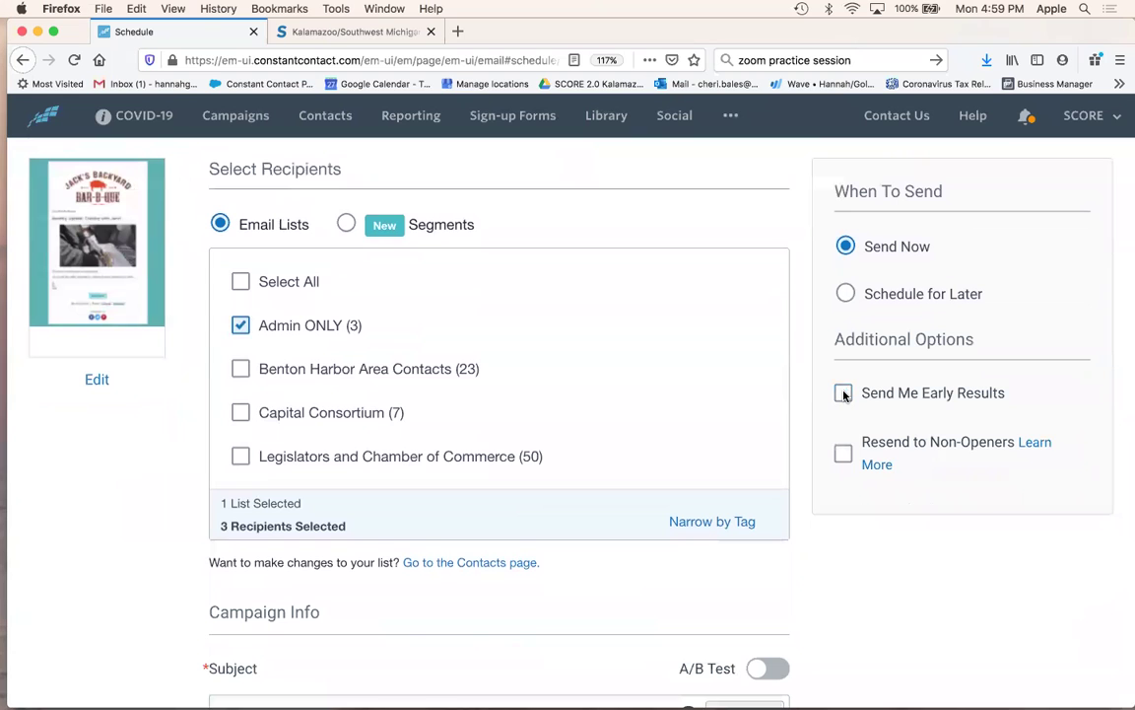
pyautogui.click(844, 393)
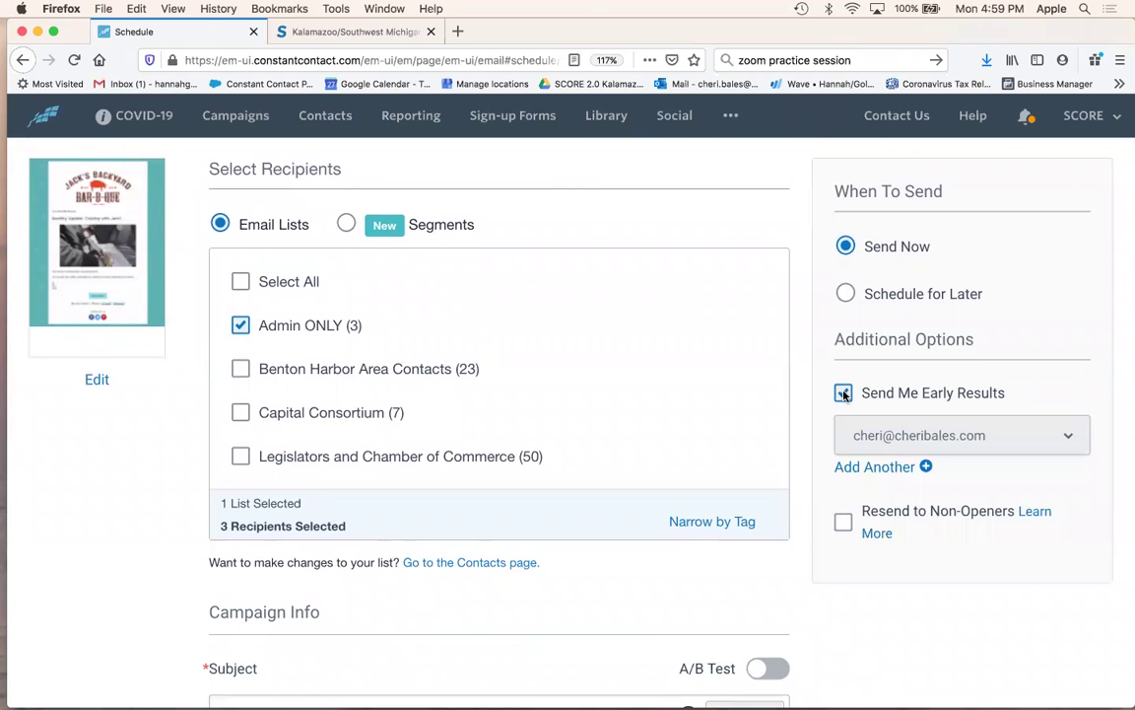
# View the delay choices for resending the campaign to non-openers, and cancel those settings.
pyautogui.click(844, 523)
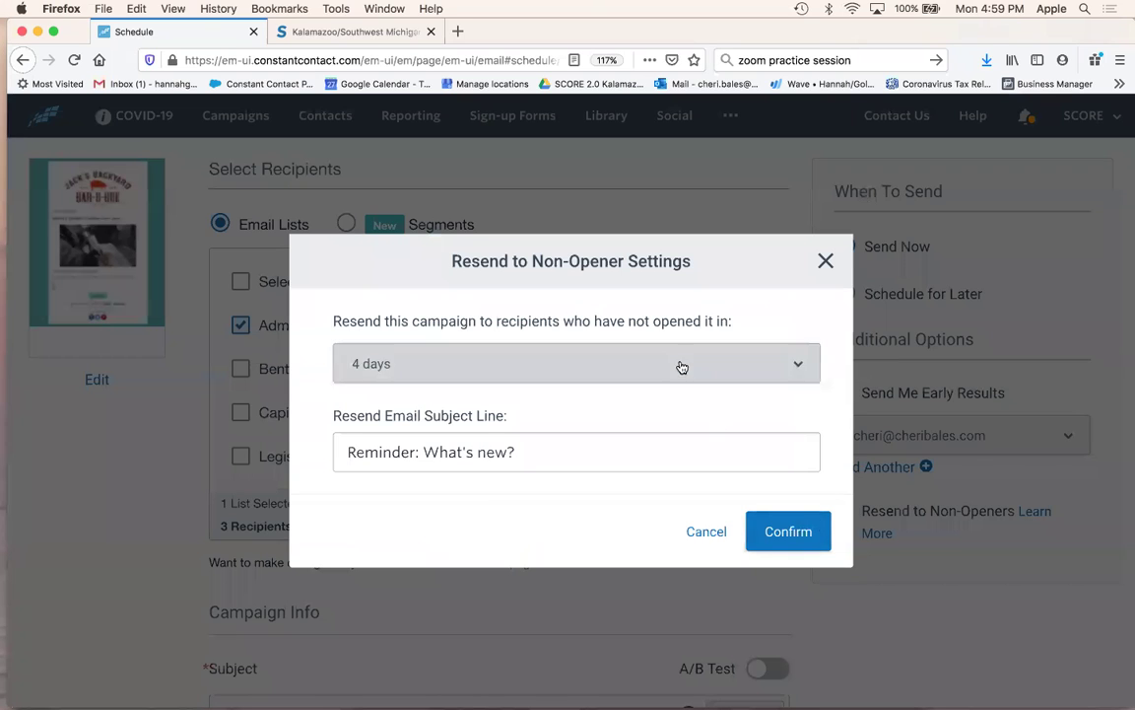
pyautogui.click(680, 366)
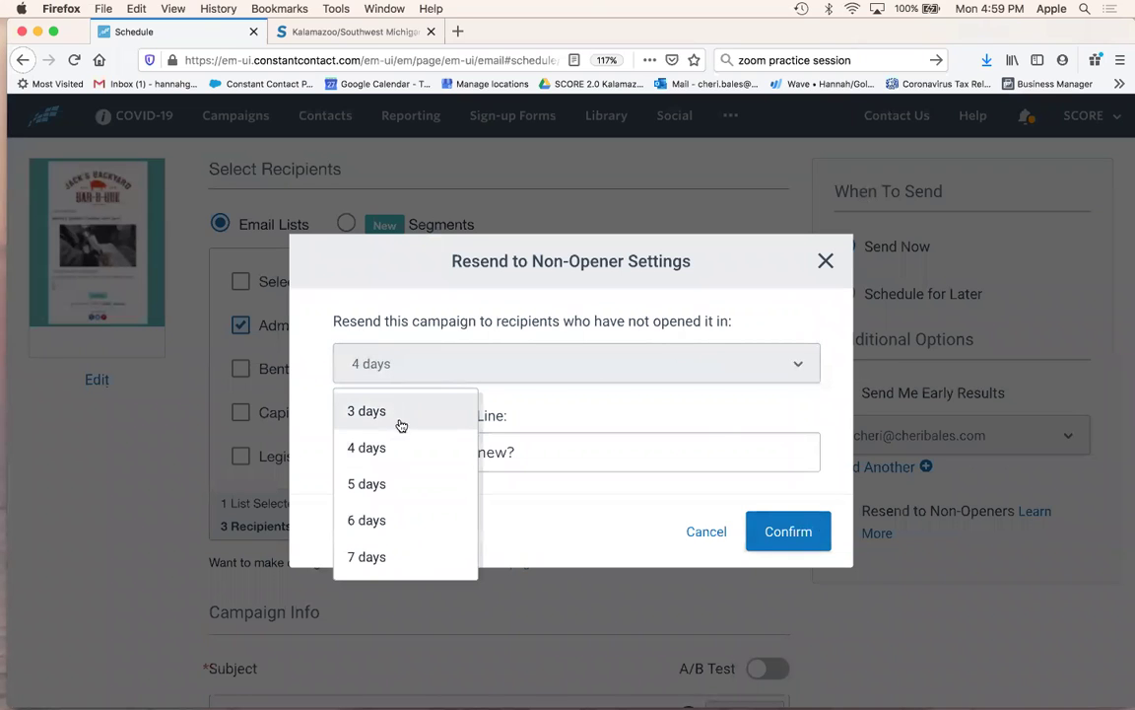
pyautogui.click(710, 533)
pyautogui.click(711, 533)
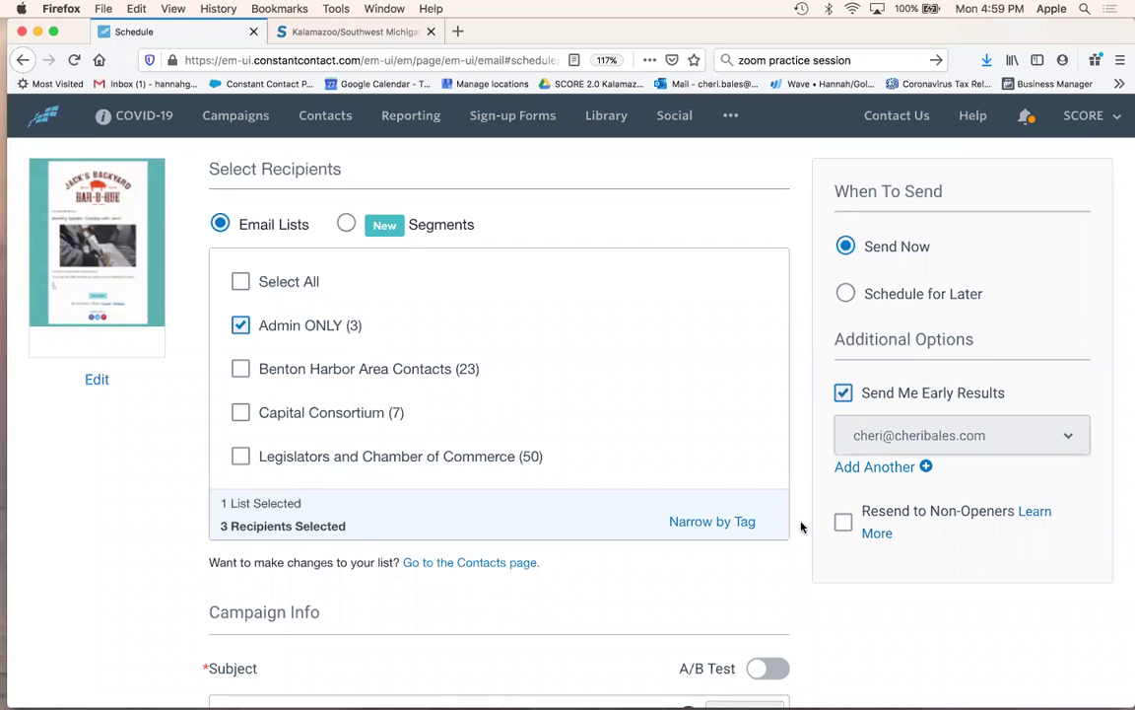
# Review the campaign information: subject, sender name, from and reply-to addresses, and the physical address for the footer.
pyautogui.scroll(-5, 552, 414)
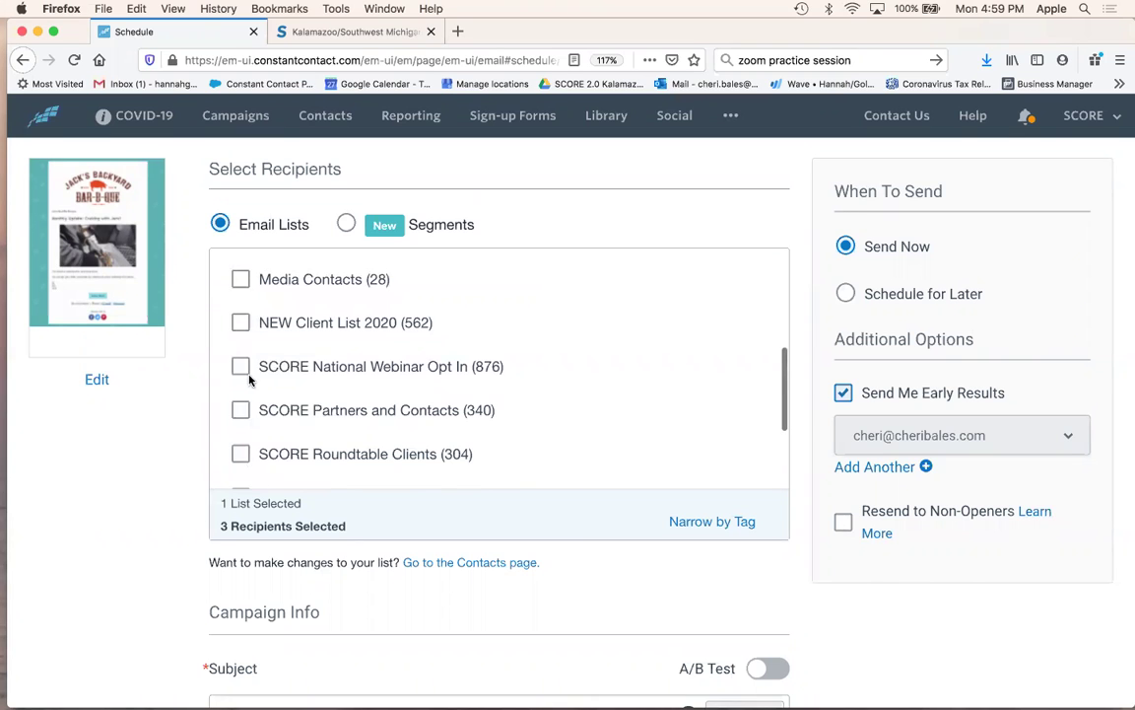
pyautogui.scroll(-8, 120, 513)
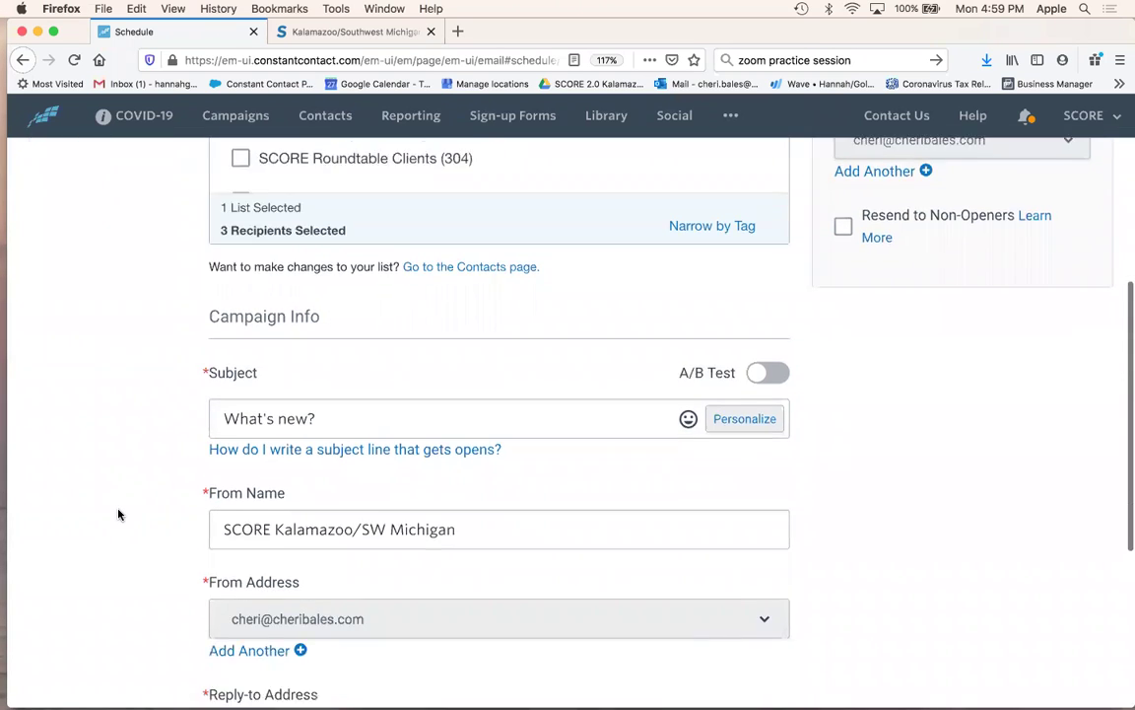
pyautogui.click(351, 296)
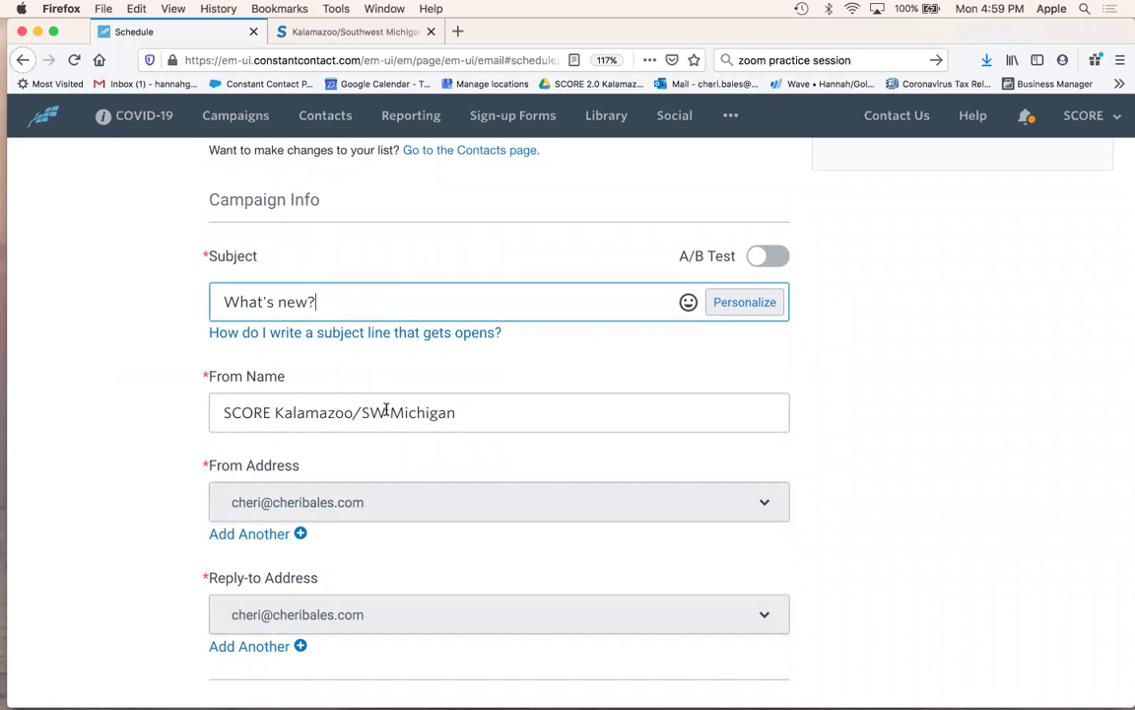
pyautogui.scroll(-4, 479, 431)
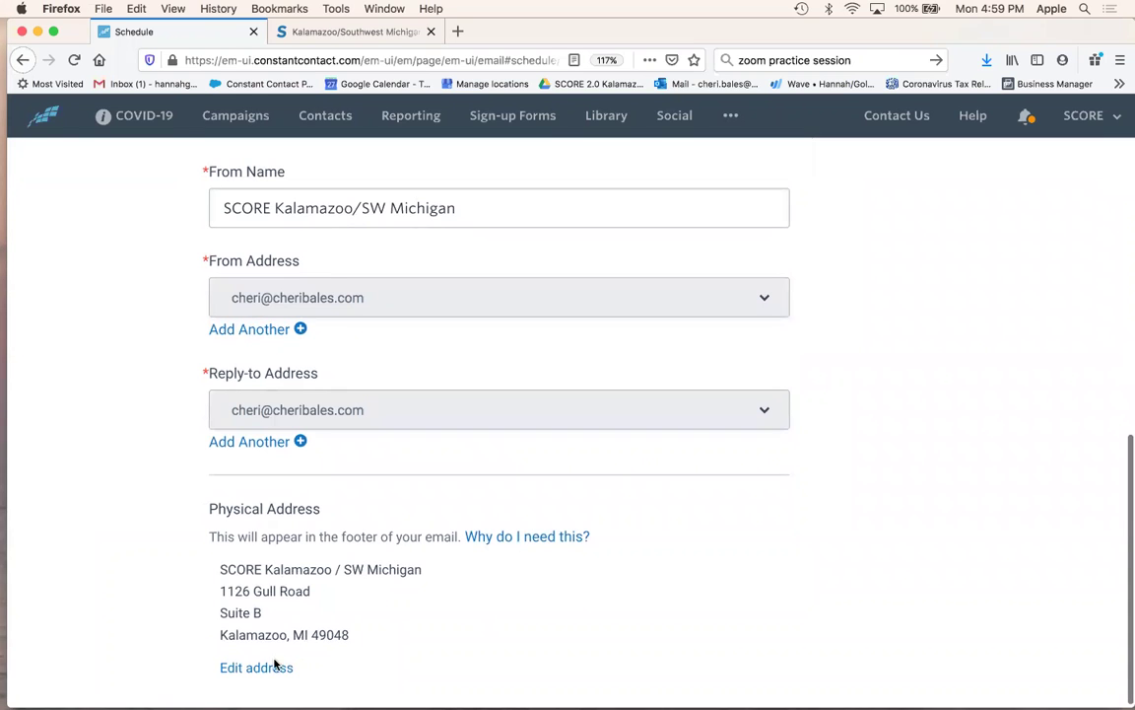
# Set the practice email to be sent later, on 05/11/2020 at 10:00 PM, and schedule it.
pyautogui.scroll(15, 984, 445)
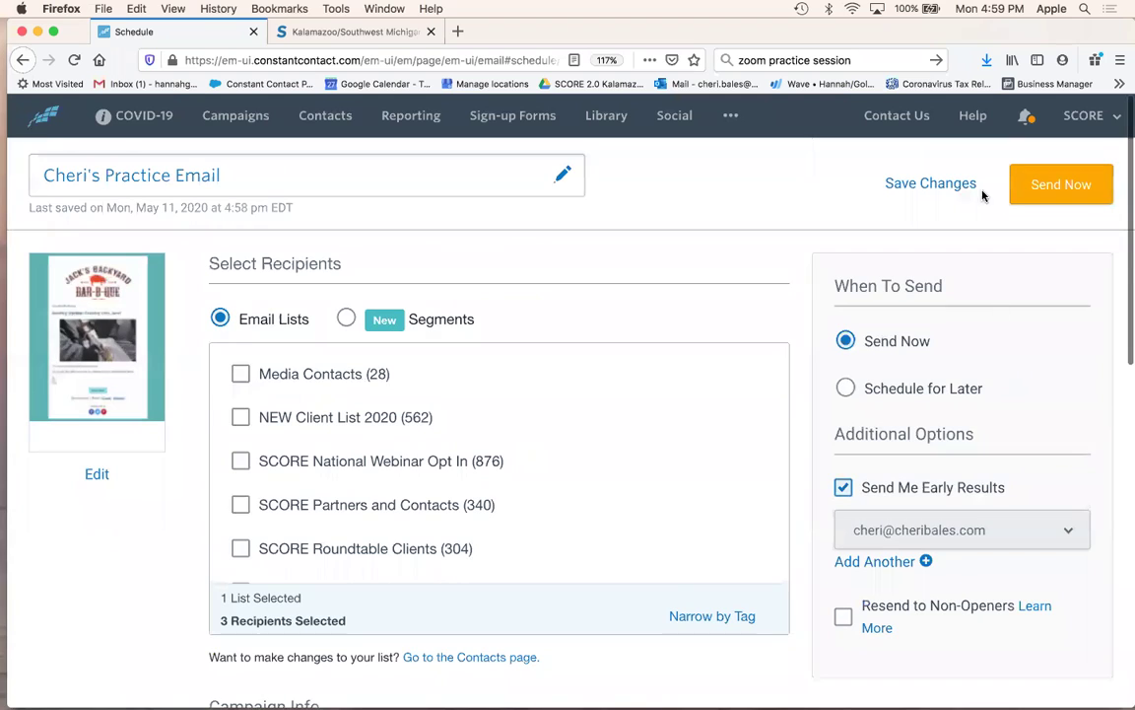
pyautogui.click(844, 389)
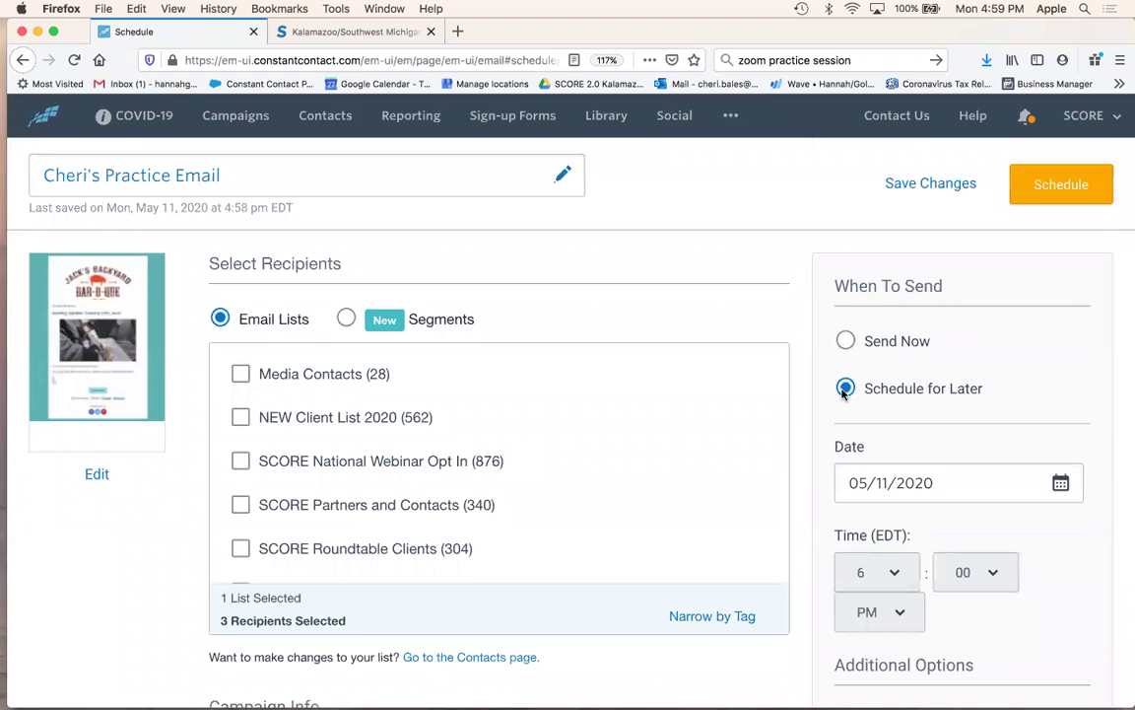
pyautogui.click(882, 563)
pyautogui.click(878, 621)
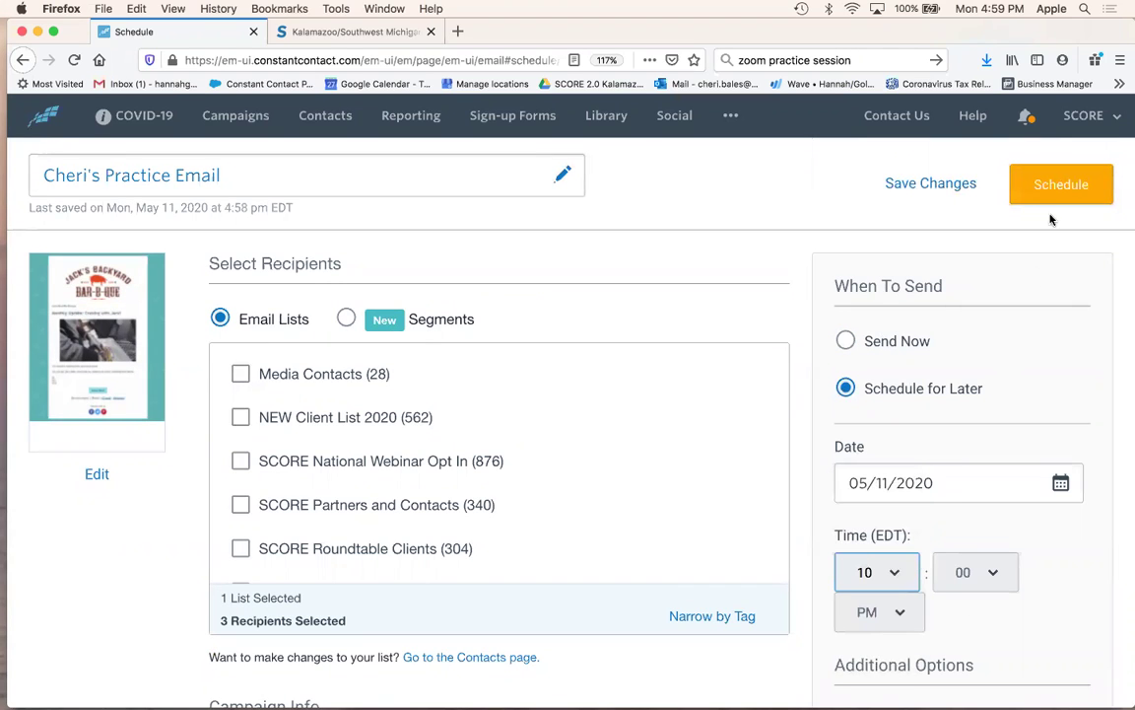
pyautogui.click(1060, 184)
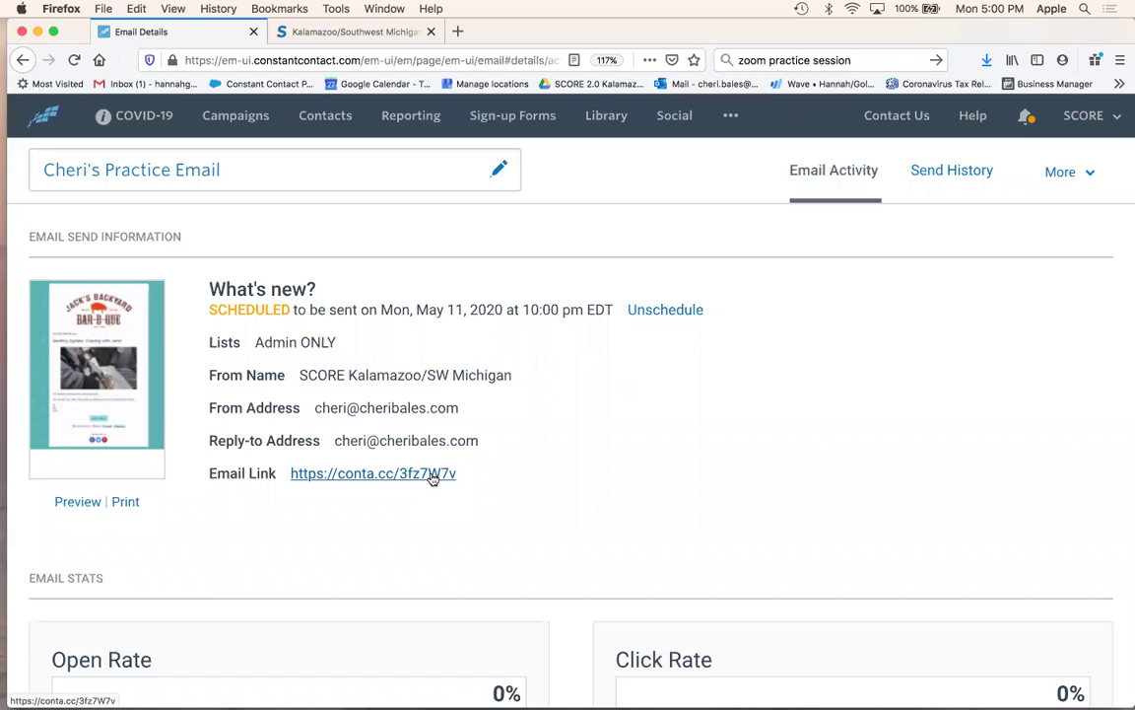
# Review the scheduled email's details page, including its send information, email statistics and social sharing options.
pyautogui.scroll(-5, 101, 504)
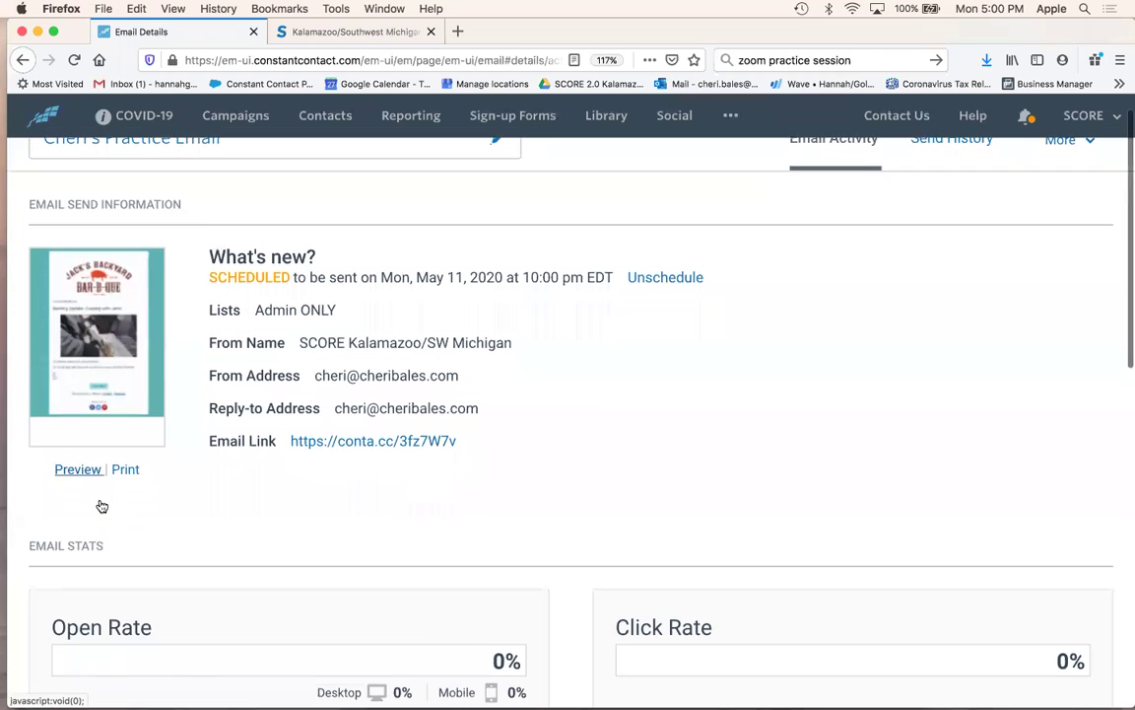
pyautogui.scroll(-5, 101, 503)
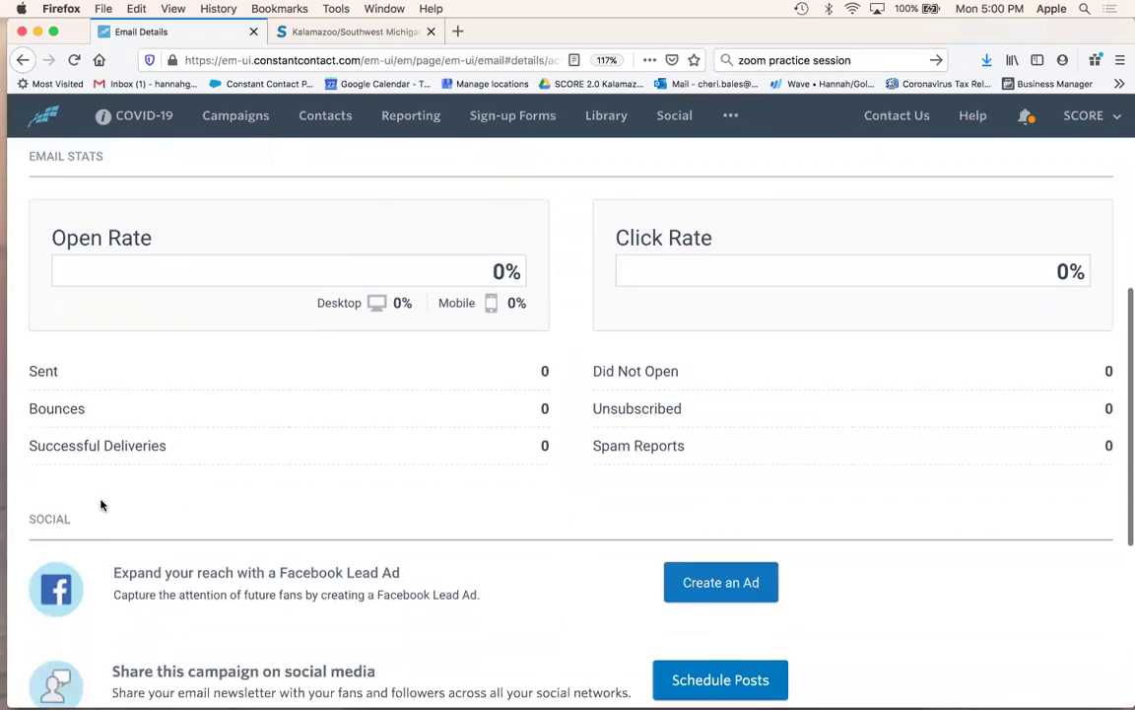
pyautogui.scroll(10, 101, 503)
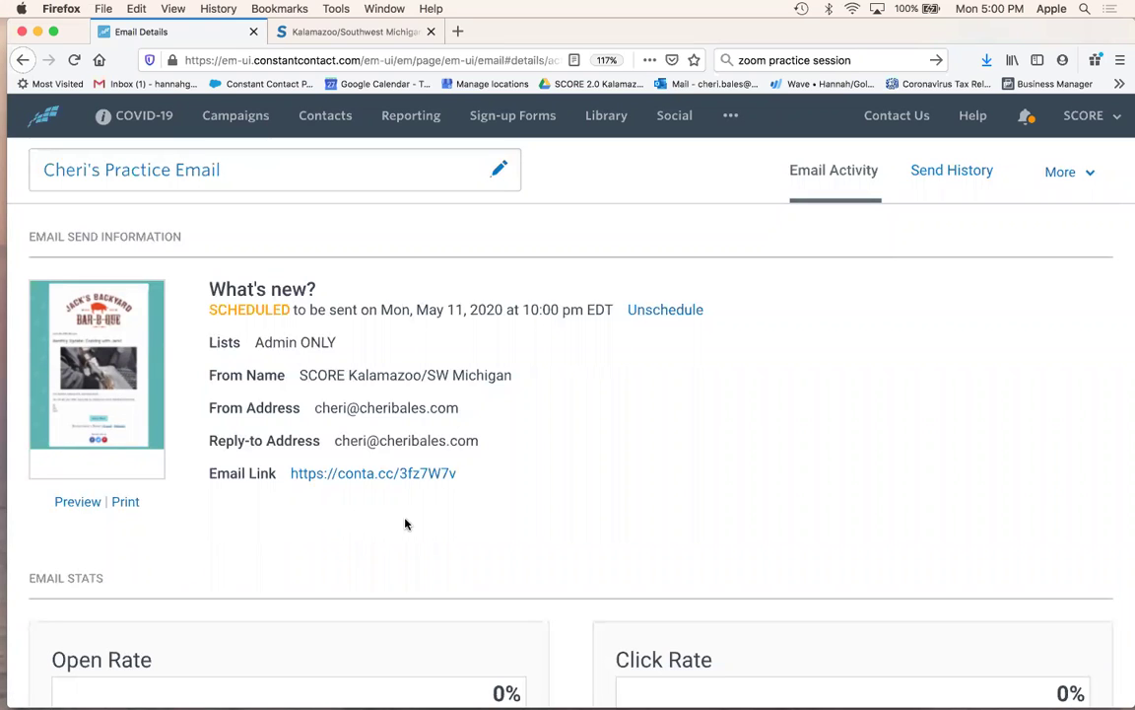
pyautogui.scroll(-1, 467, 499)
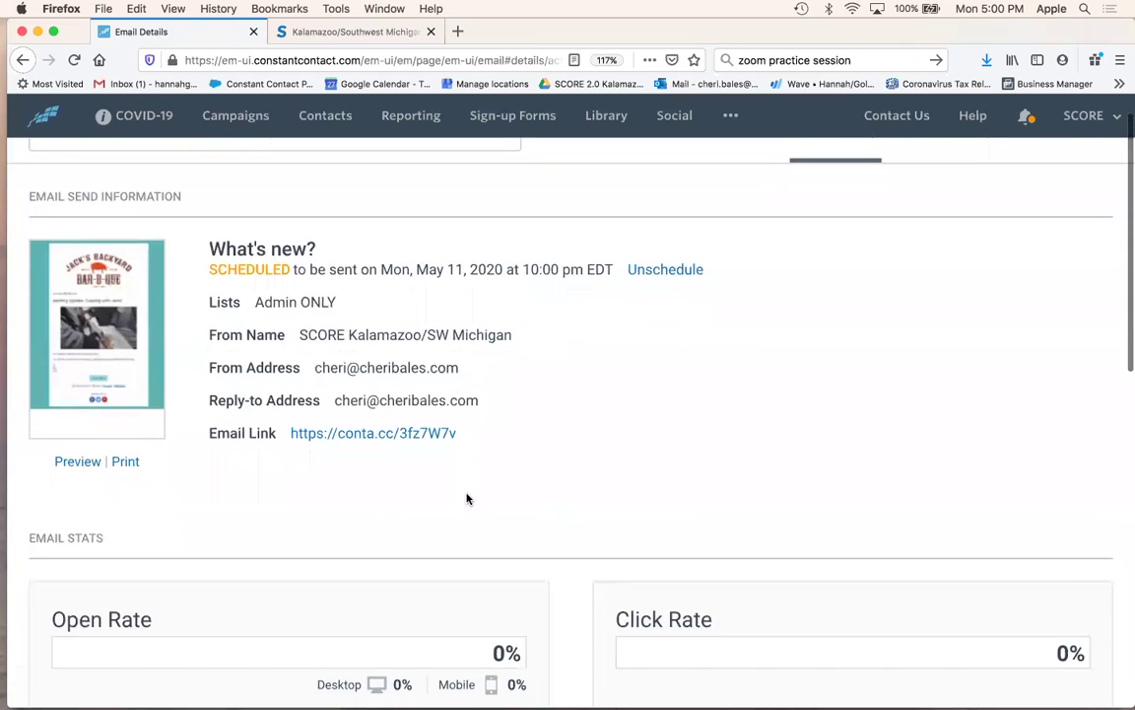
pyautogui.scroll(1, 467, 499)
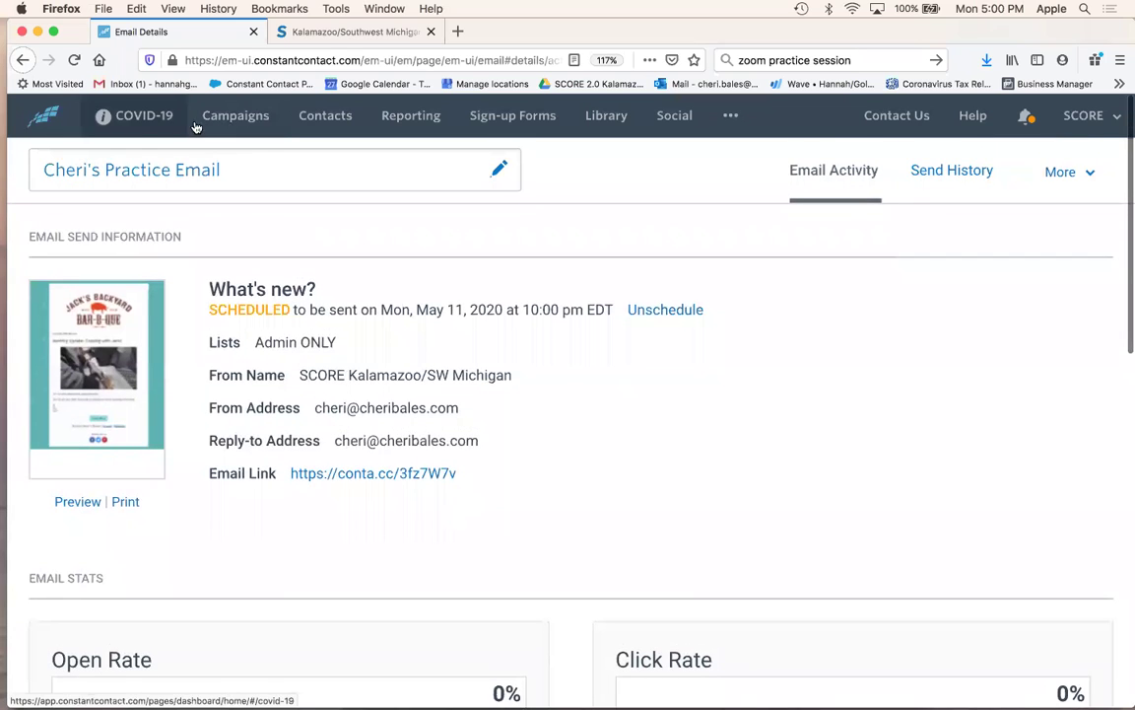
# Go to the campaigns list, enlarge the page, and view the additional actions available for the scheduled practice email.
pyautogui.click(236, 117)
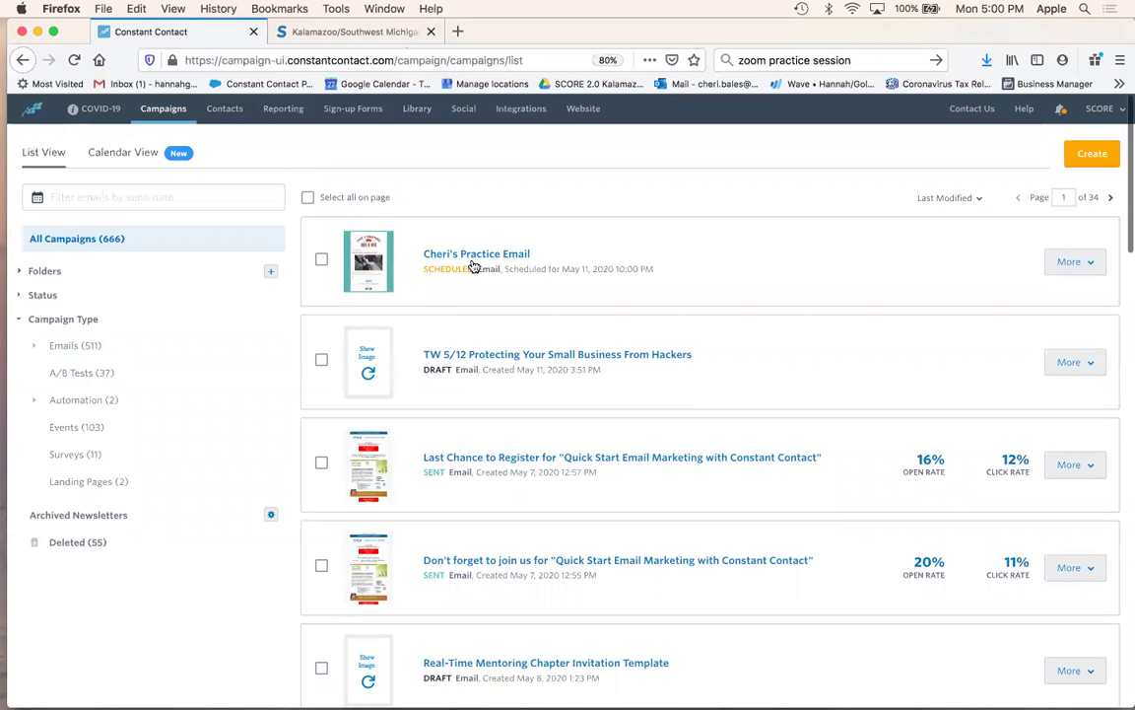
pyautogui.press('super+equal')
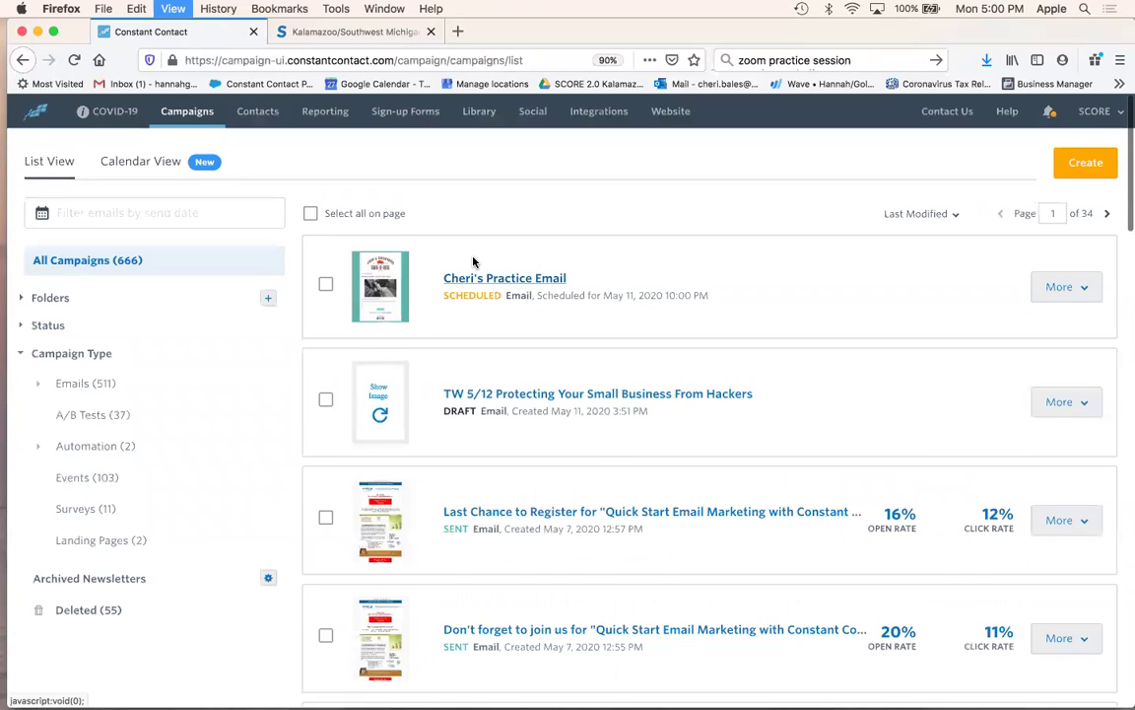
pyautogui.press('super+equal')
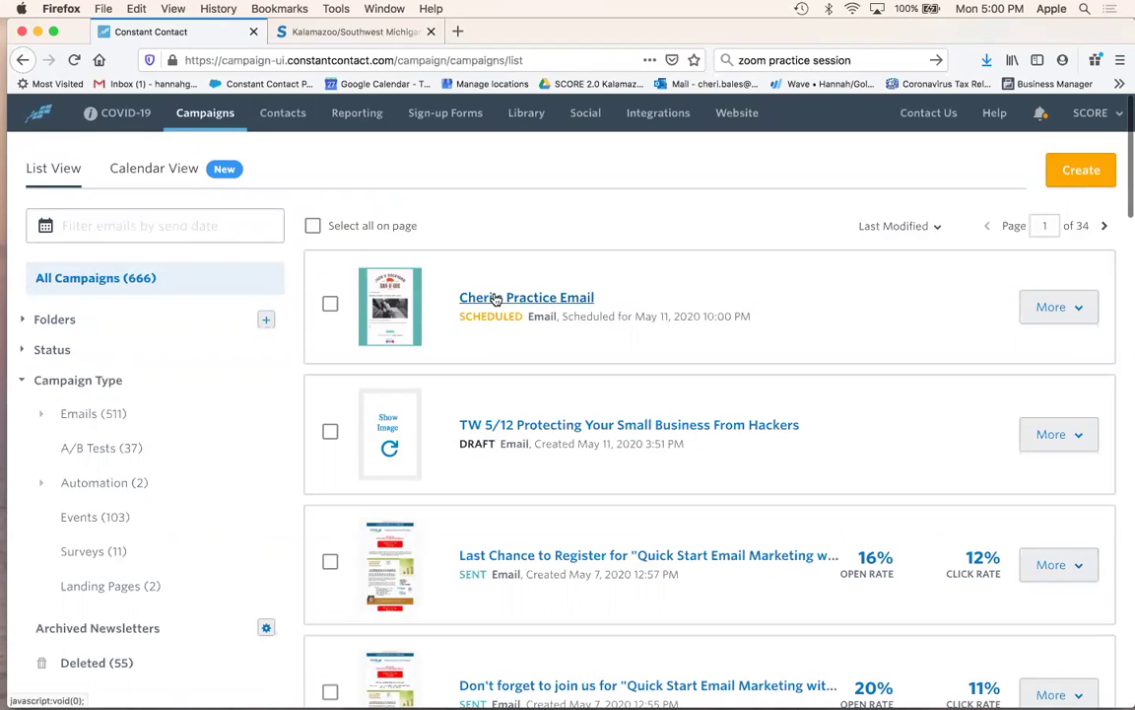
pyautogui.click(1080, 311)
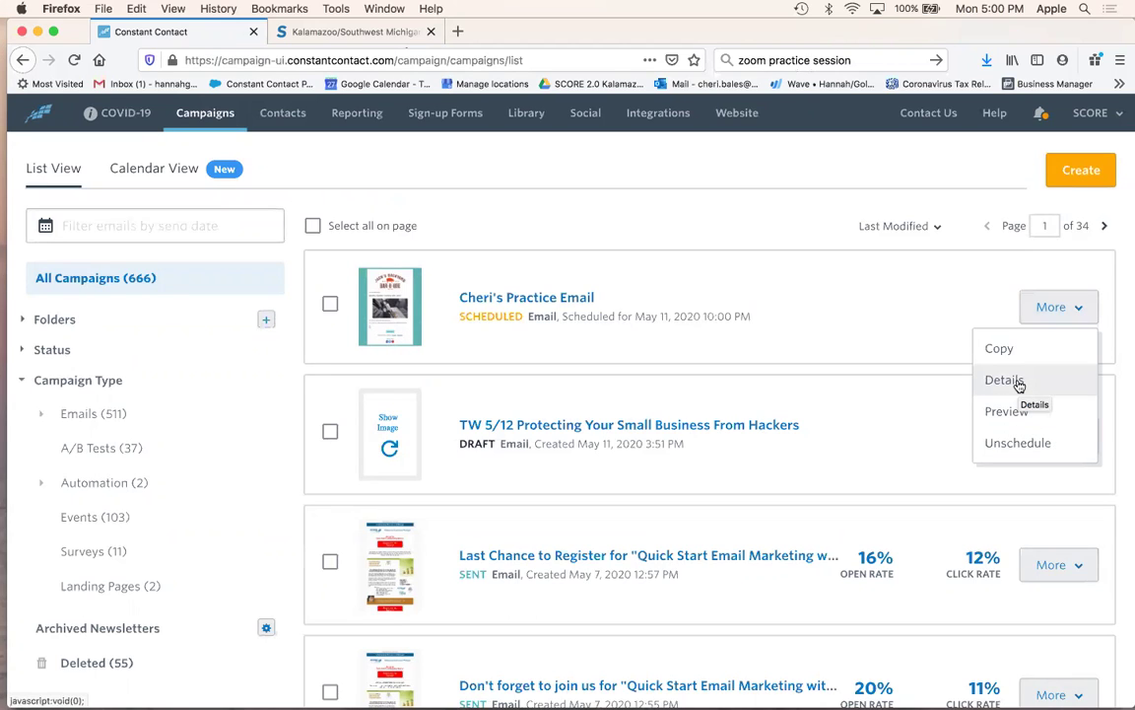
pyautogui.click(294, 172)
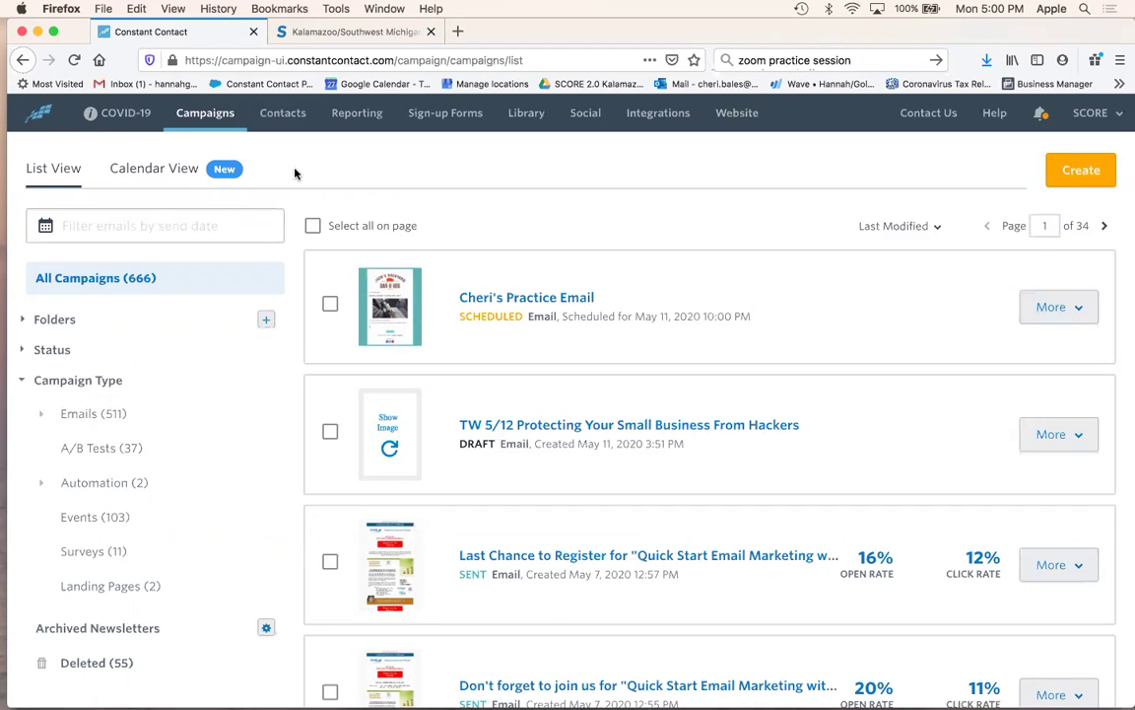
# Switch to the Email Quickstart presentation in PowerPoint and start the slide show from the Live demo slide.
pyautogui.moveTo(22, 309)
pyautogui.moveTo(9, 150)
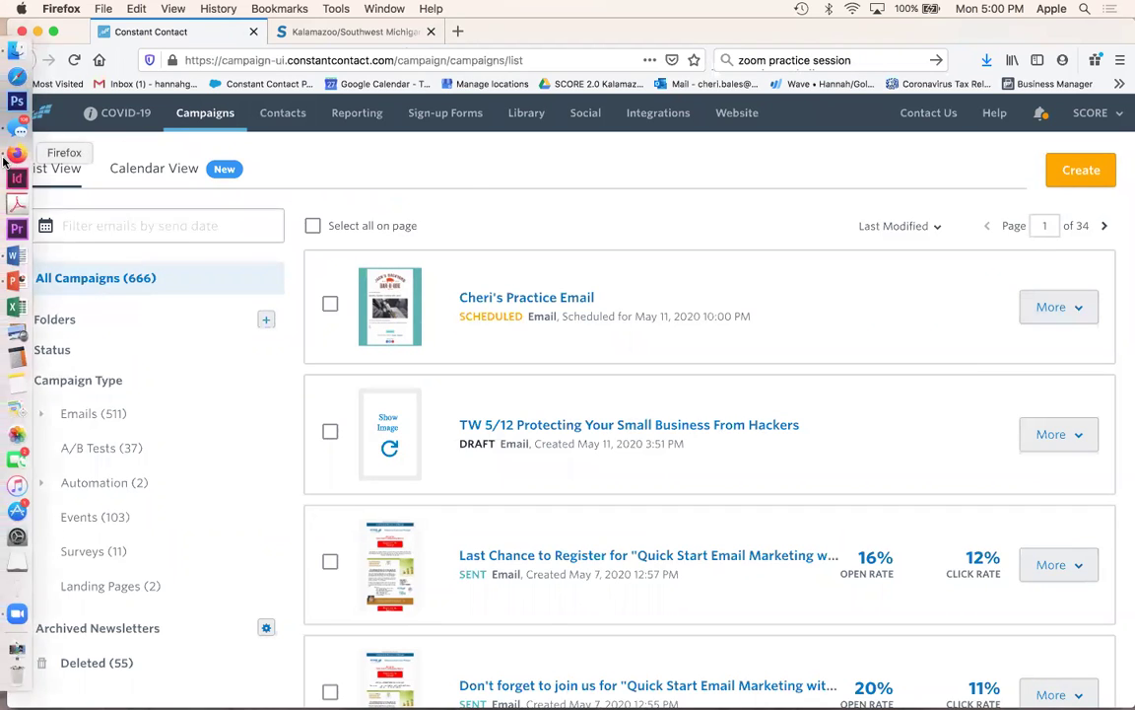
pyautogui.click(17, 283)
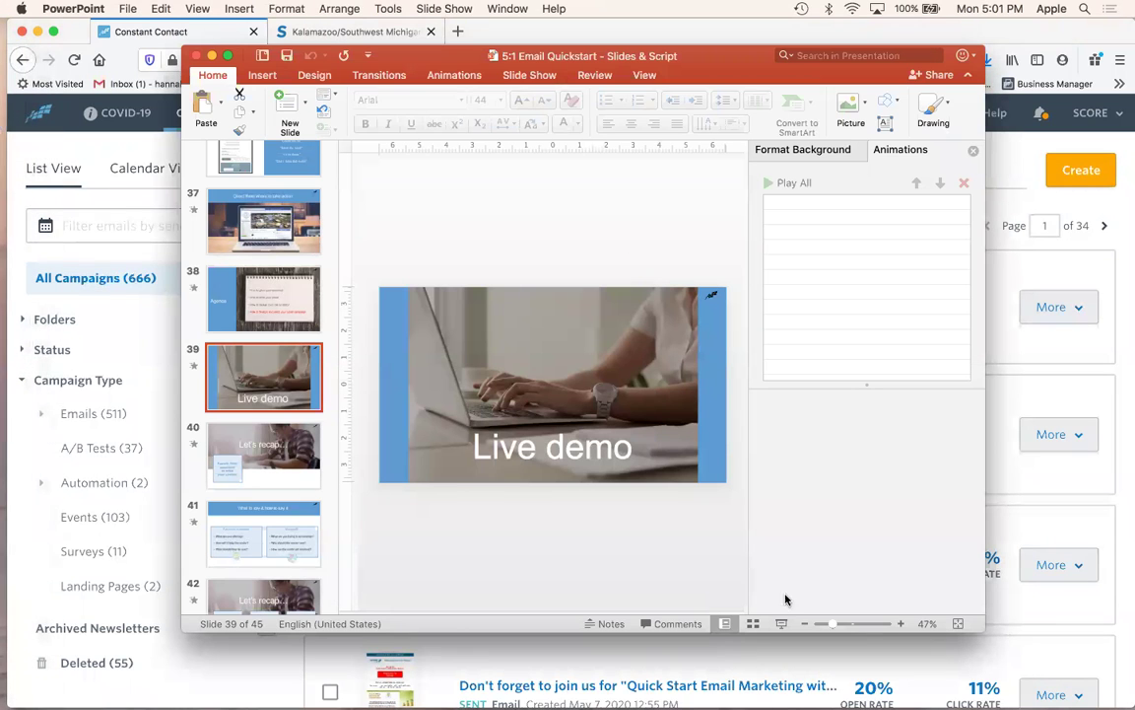
pyautogui.click(782, 625)
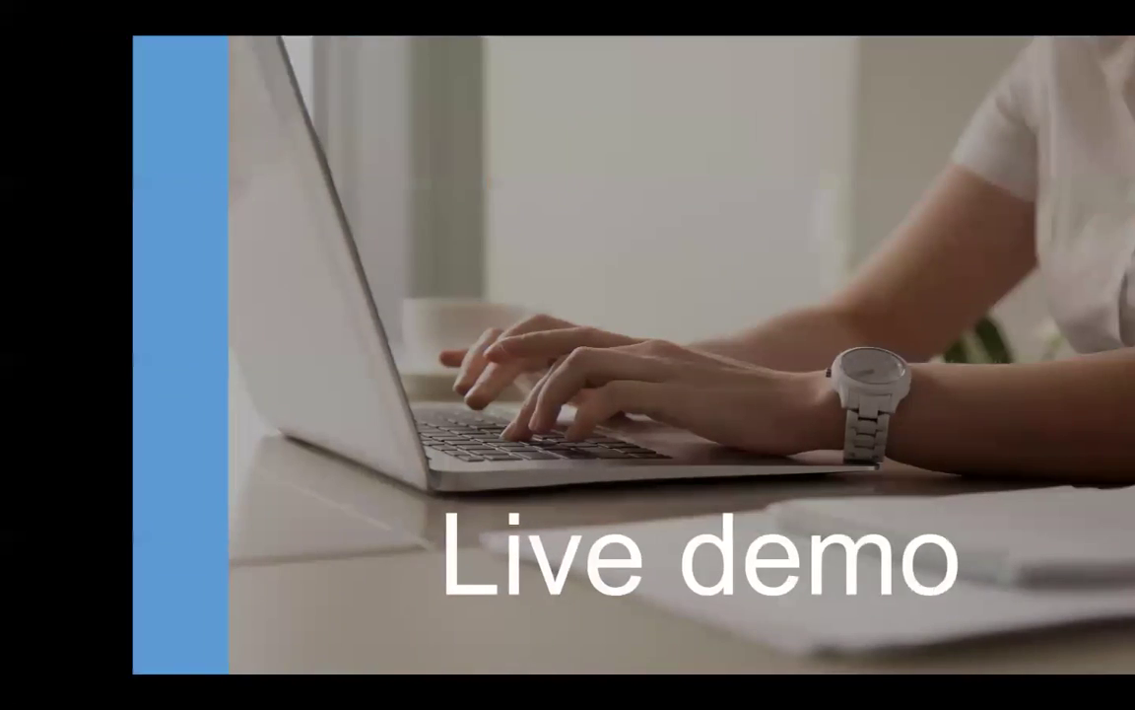
# Advance the slide show past the Live demo slide and go back from "What to say & how to say it" to the recap.
pyautogui.press('Right')
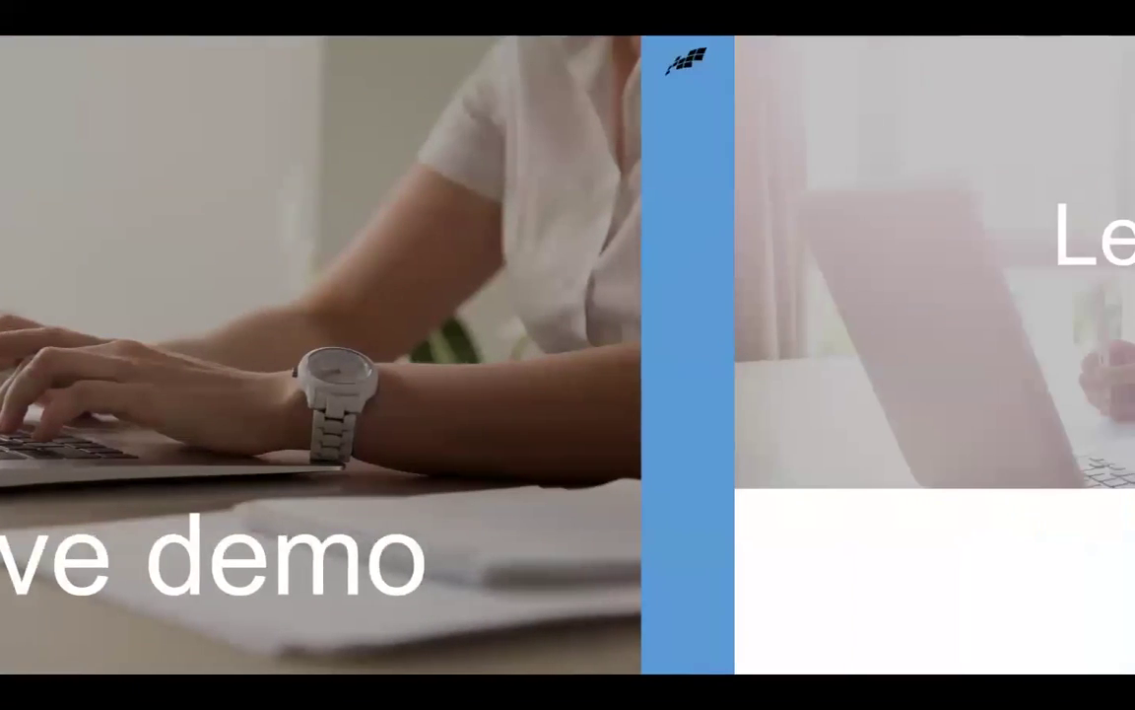
pyautogui.press('Right')
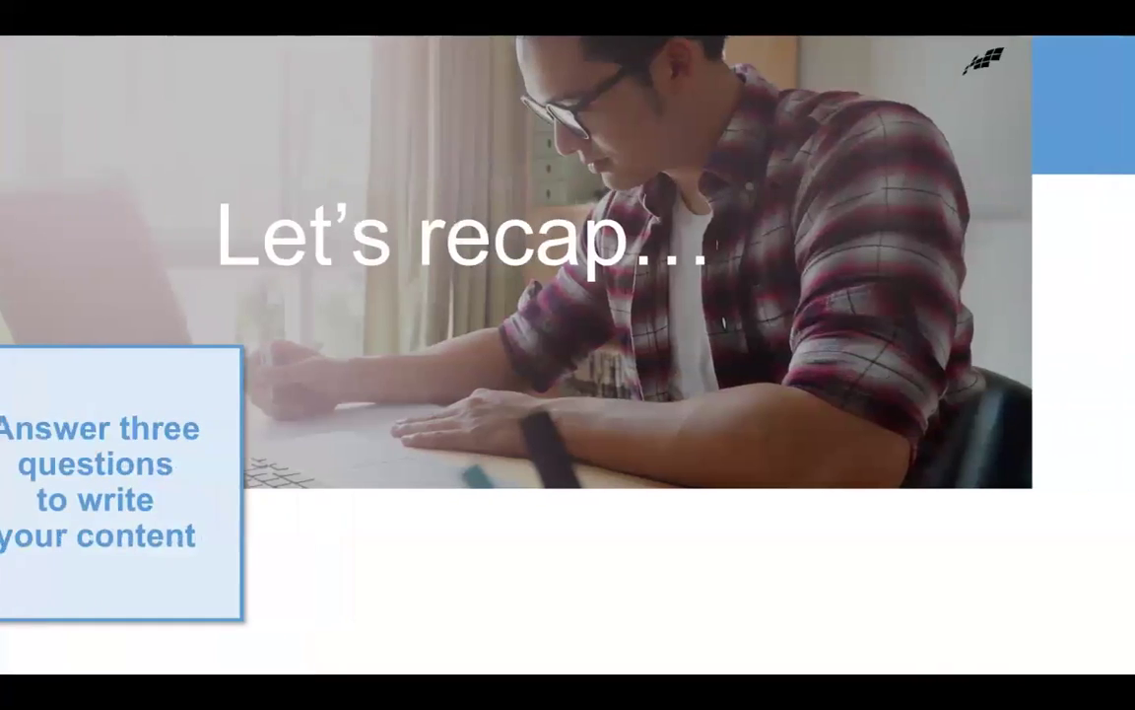
pyautogui.press('Left')
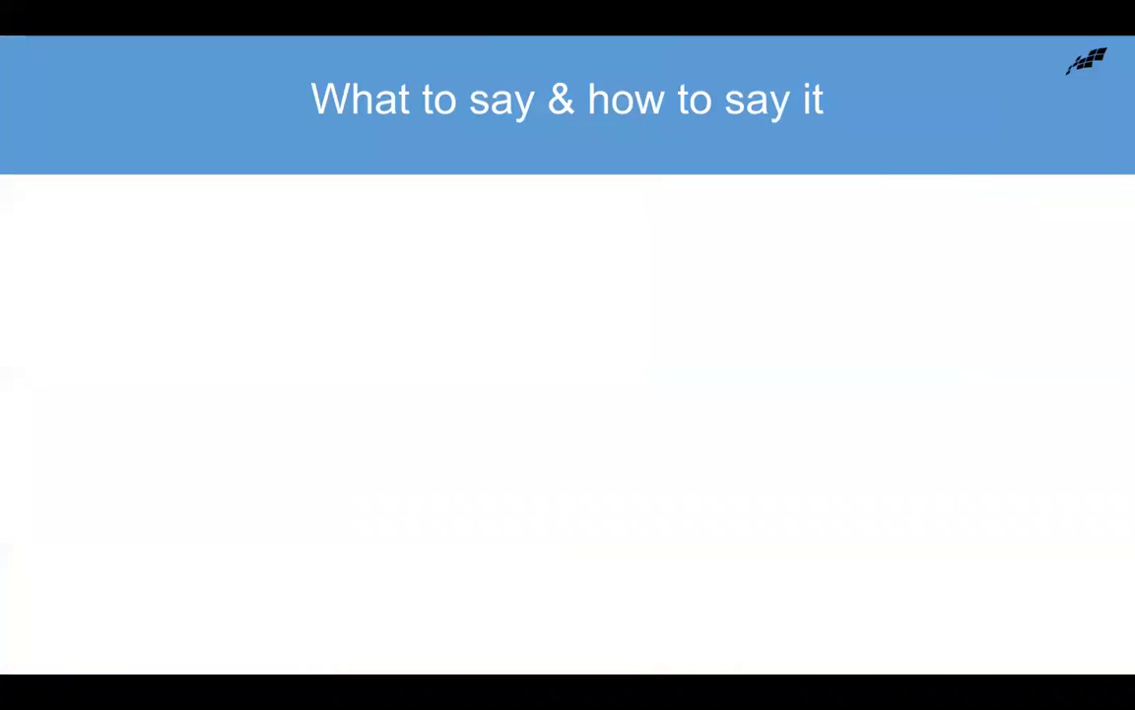
pyautogui.press('Right')
pyautogui.press('Left')
pyautogui.press('Left')
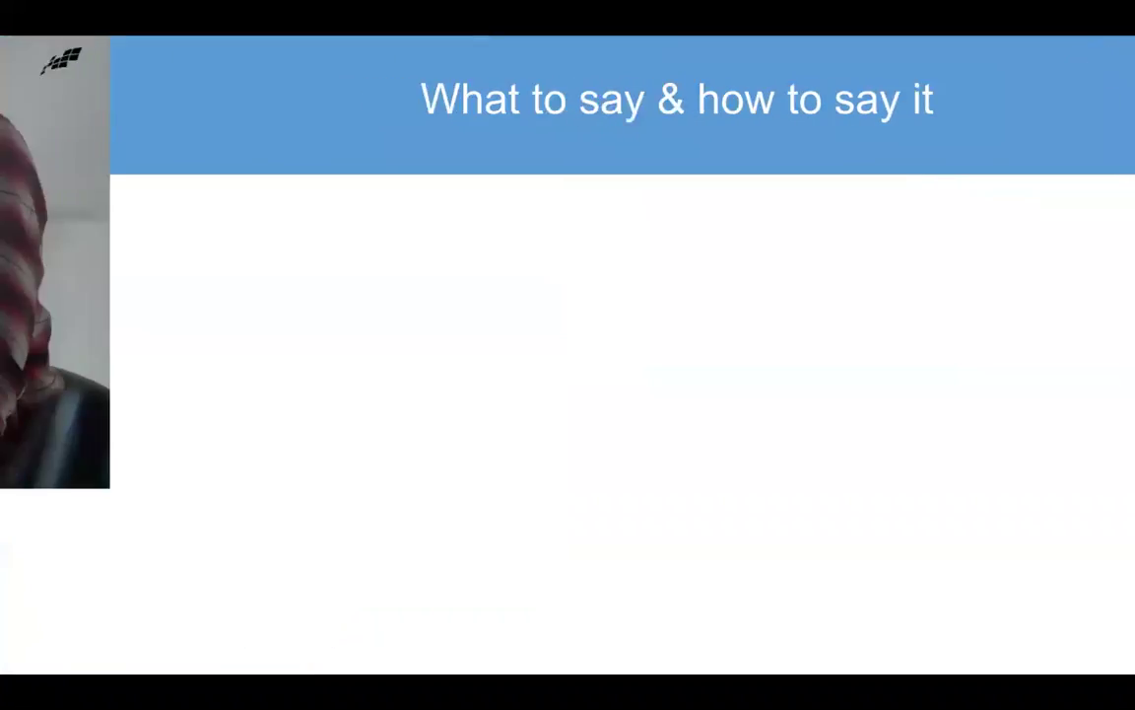
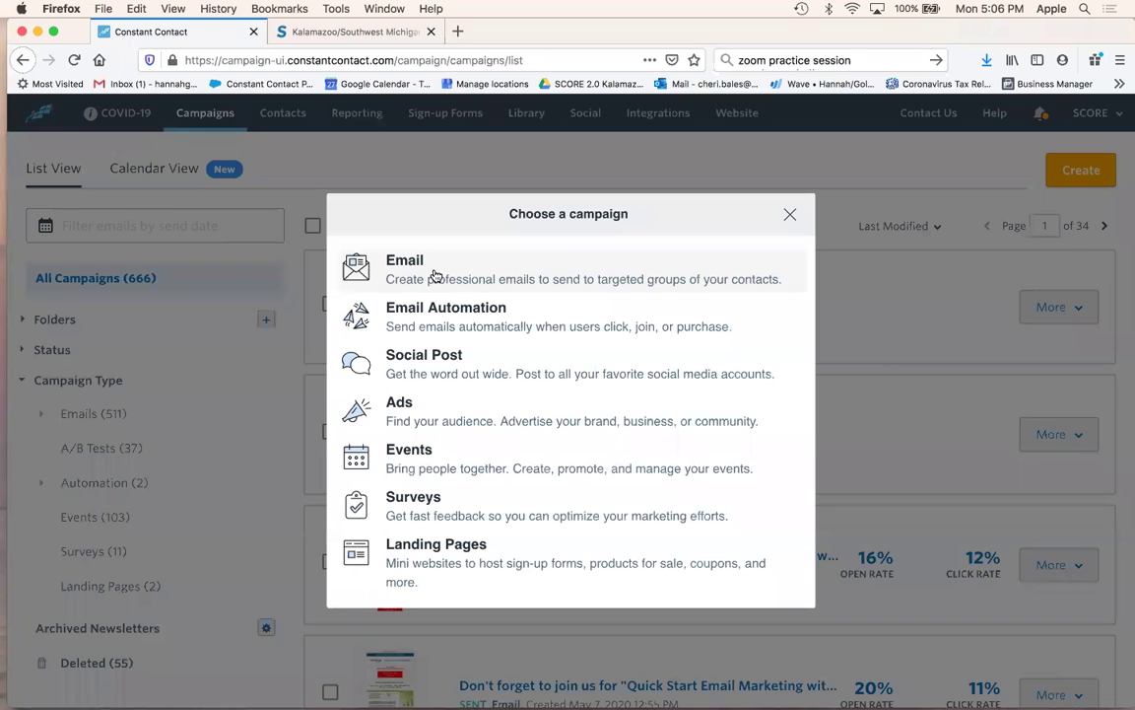
# Switch back to the PowerPoint presentation and present the closing Thank You slide as a slide show.
pyautogui.moveTo(5, 247)
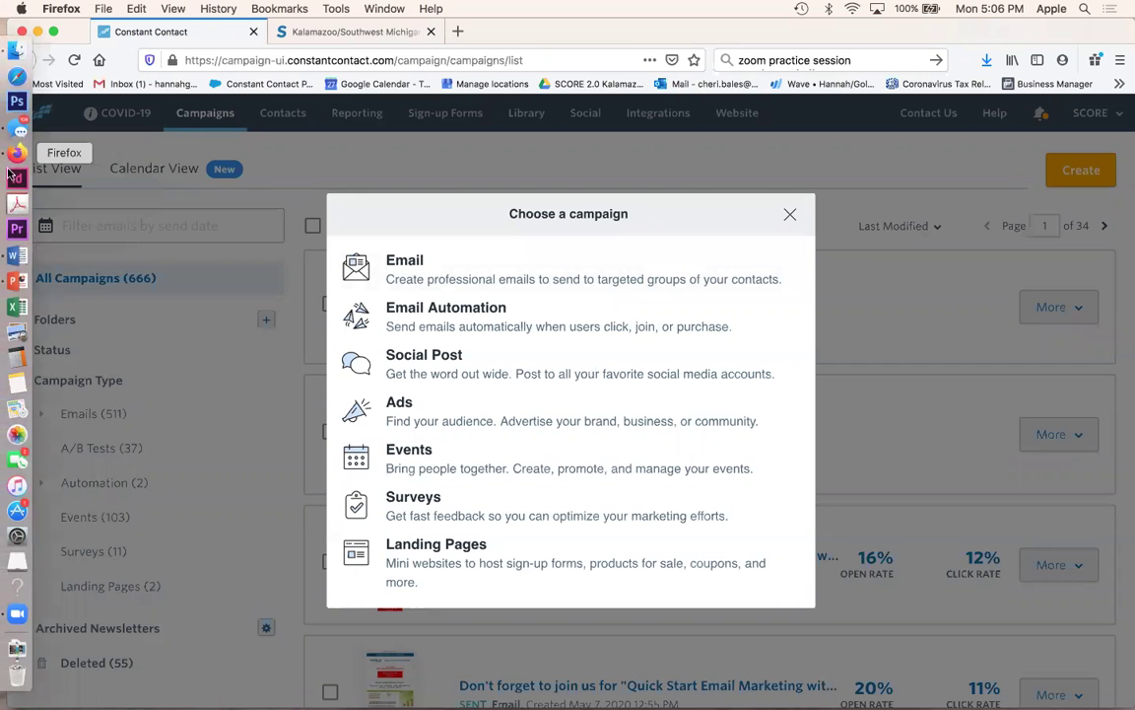
pyautogui.click(16, 280)
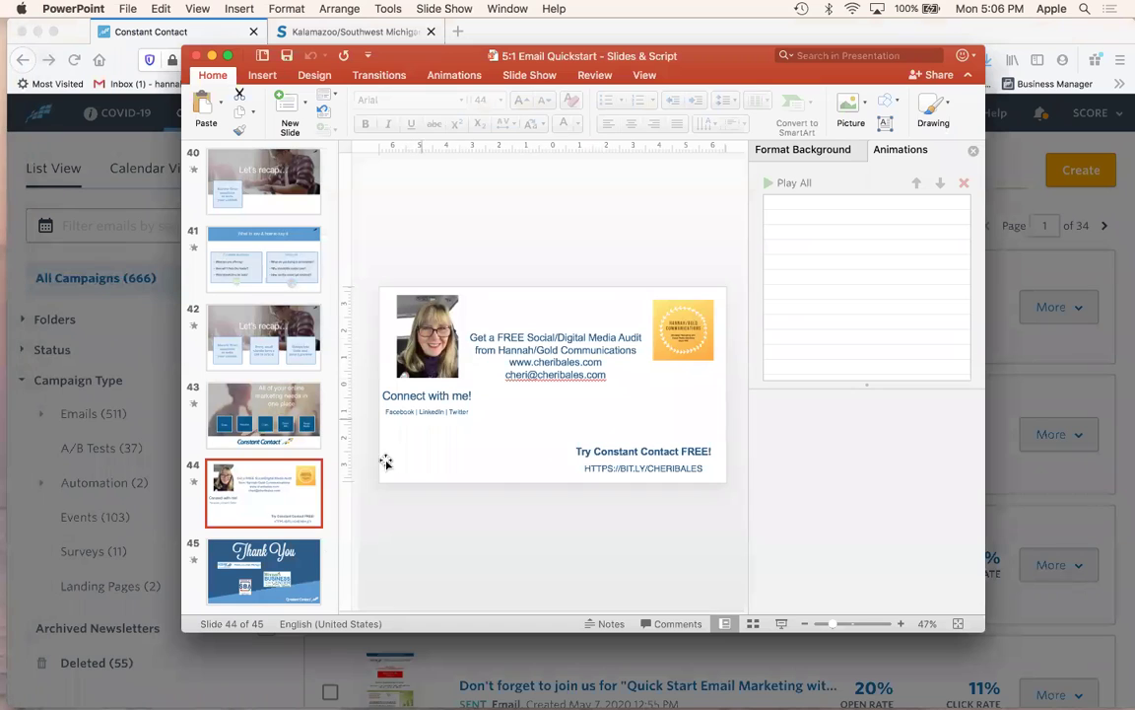
pyautogui.click(264, 570)
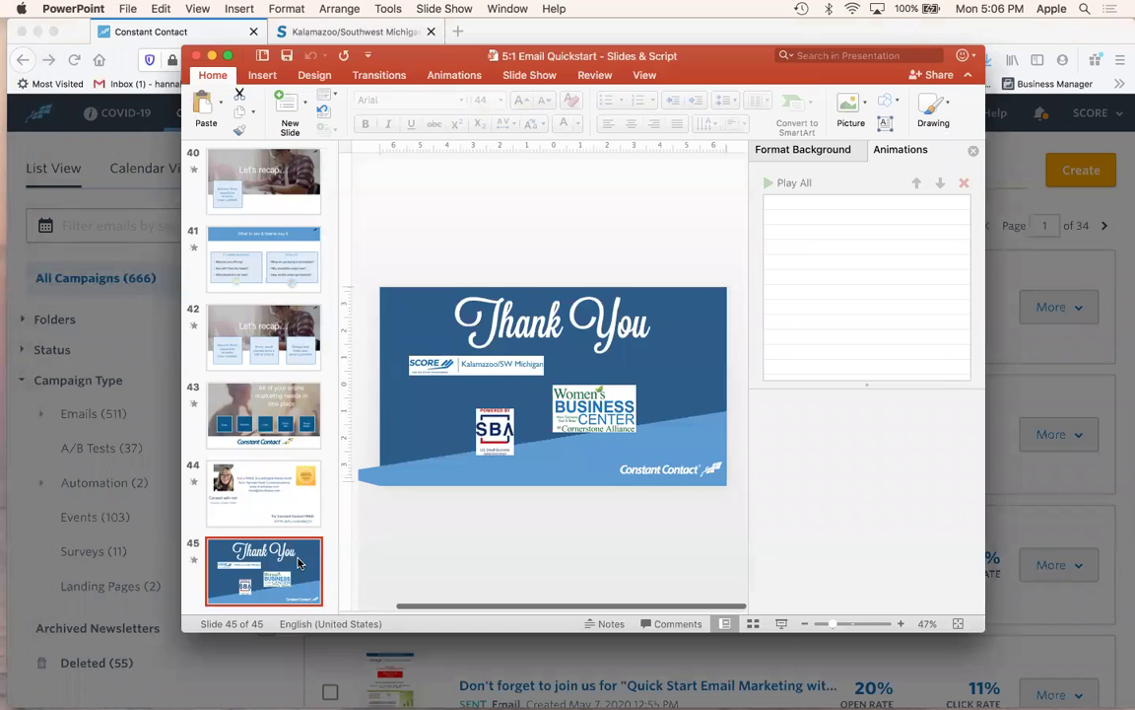
pyautogui.click(780, 627)
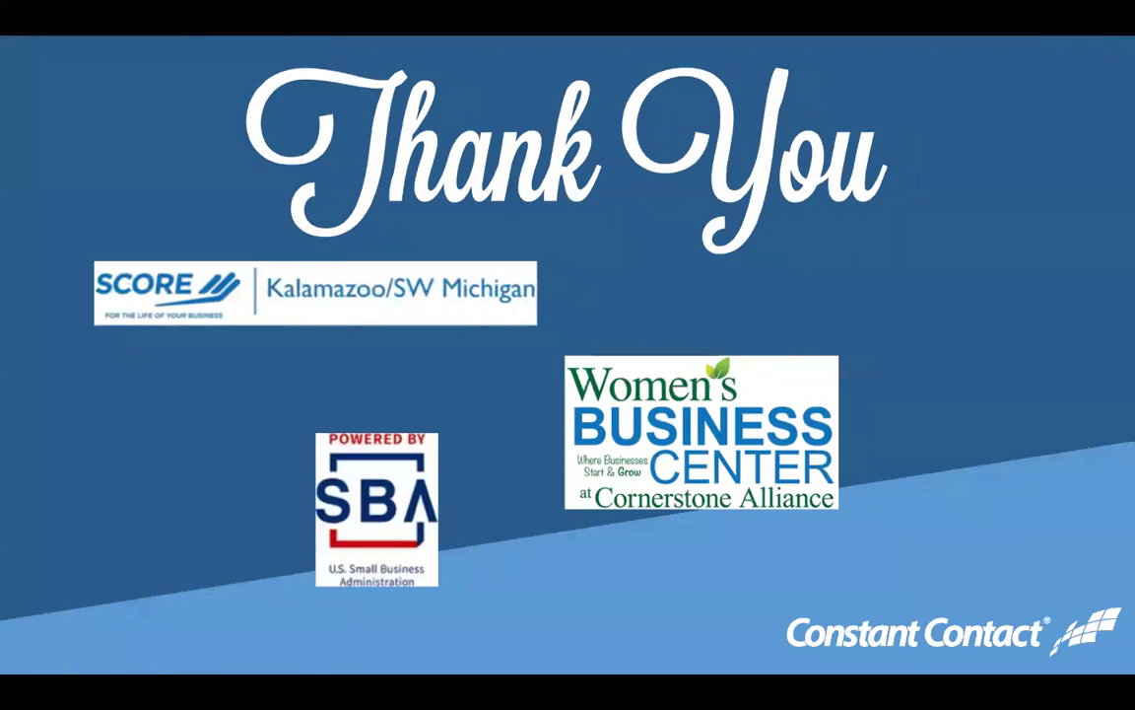